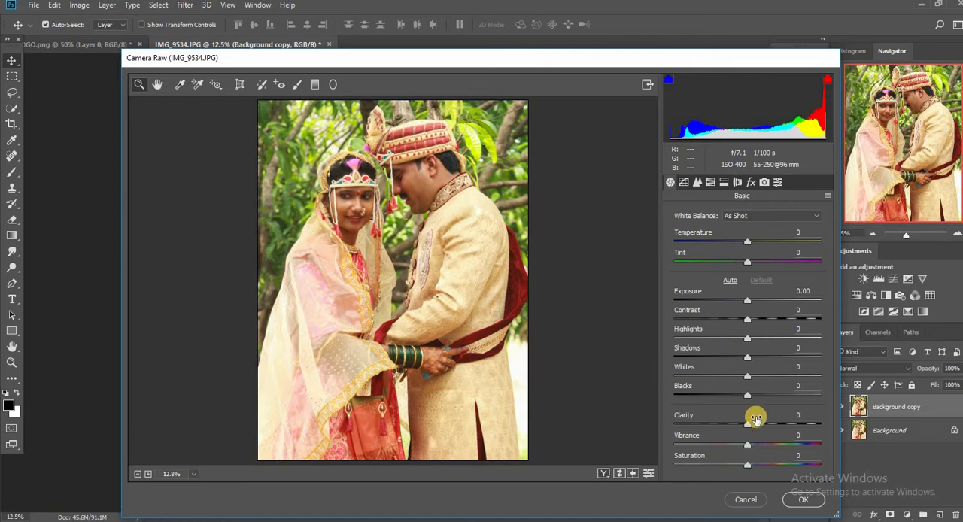
Step: Raise the photo's Clarity to +6 and slightly adjust its Shadows
left_click_drag(757, 425, 761, 424)
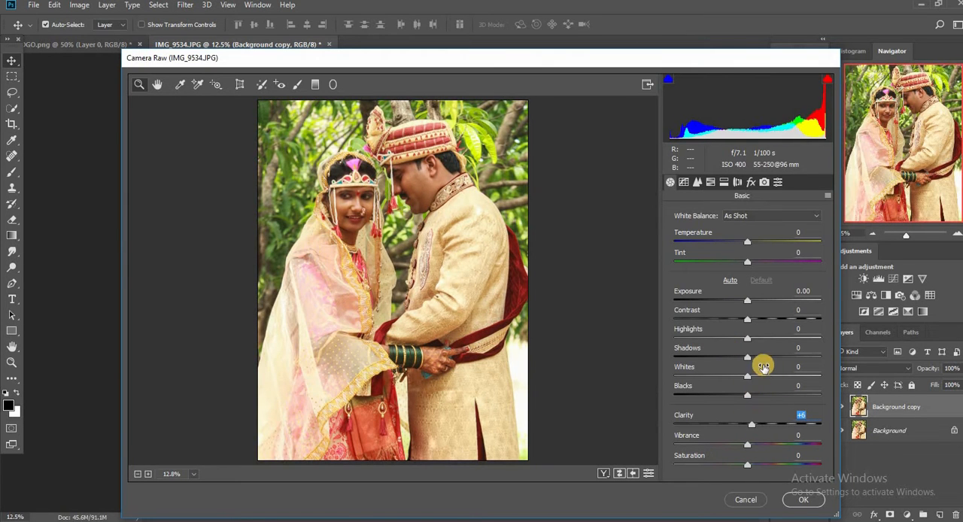
left_click_drag(761, 359, 756, 358)
Step: Sharpen the photo with Amount 69, Radius 1.1, Detail 32 and Masking 3
left_click(697, 182)
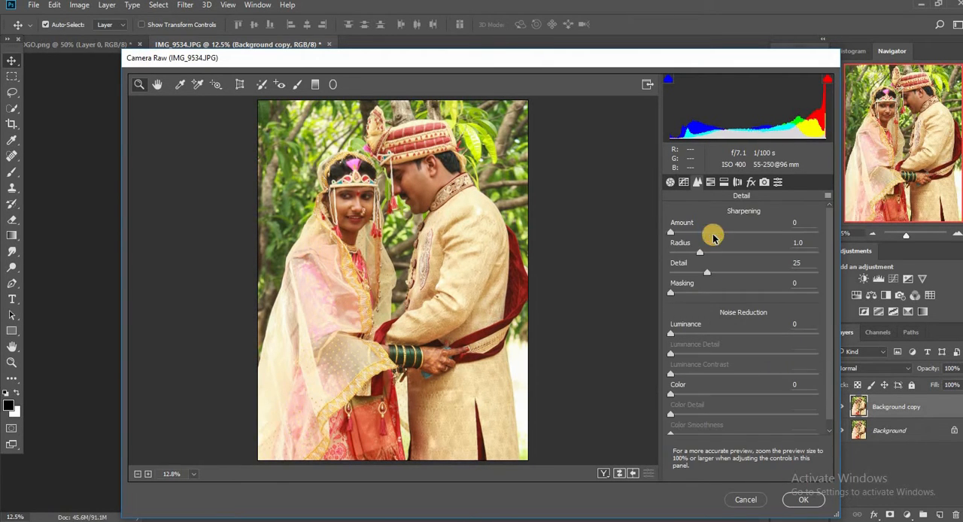
left_click(728, 233)
double_click(397, 195)
left_click_drag(817, 232, 798, 235)
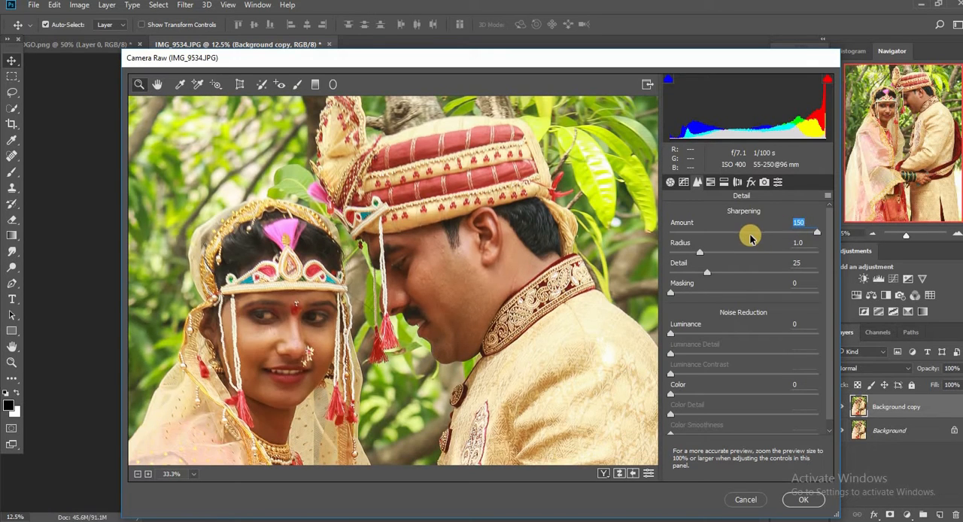
right_click(416, 107)
left_click(500, 286)
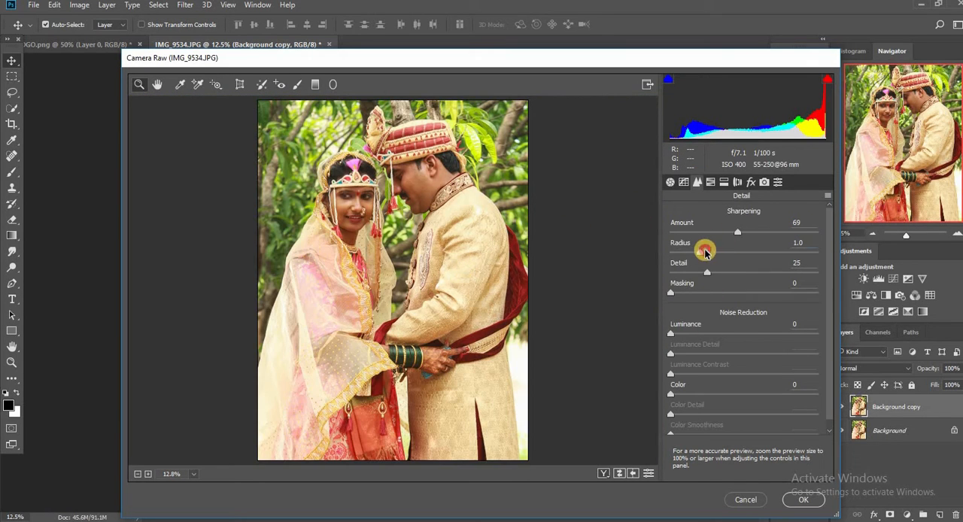
left_click(705, 253)
left_click(717, 272)
Step: Reduce noise with Luminance 13, Luminance Detail 62 and Luminance Contrast 23, and raise the Color, Color Detail and Color Smoothness values
left_click(689, 333)
left_click(762, 353)
left_click(704, 373)
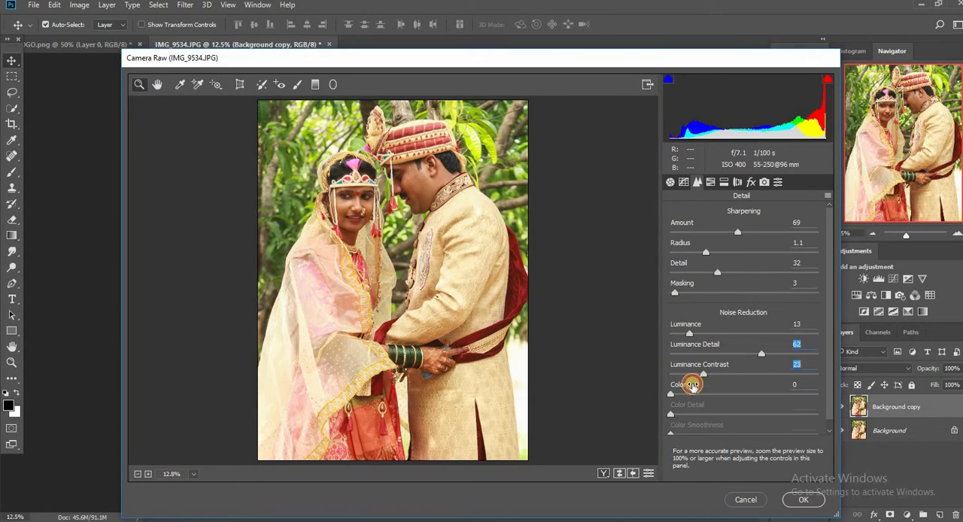
left_click(704, 394)
left_click(771, 414)
left_click(817, 434)
Step: Adjust the photo's yellow and green tones, shifting the Greens hue to +100 and the Yellows hue to -3
left_click(710, 181)
left_click(714, 233)
left_click_drag(747, 338, 810, 337)
left_click_drag(743, 312, 692, 325)
left_click_drag(791, 340, 869, 322)
left_click(675, 233)
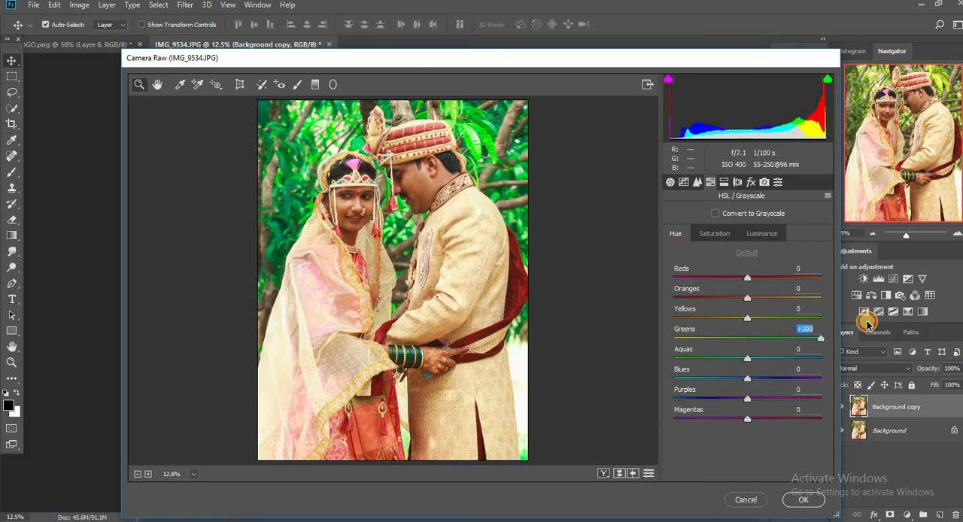
mouse_move(747, 317)
left_mouse_down()
mouse_move(769, 311)
mouse_move(747, 309)
left_mouse_up()
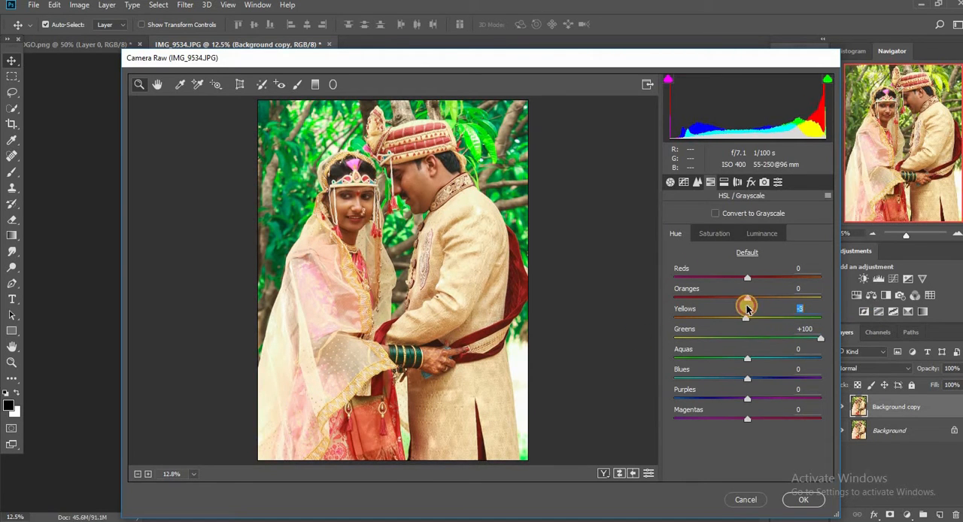
Step: Brighten the skin tones by setting the Oranges luminance to +3, checking the faces up close
left_click(742, 238)
scroll(386, 203, "up", 2)
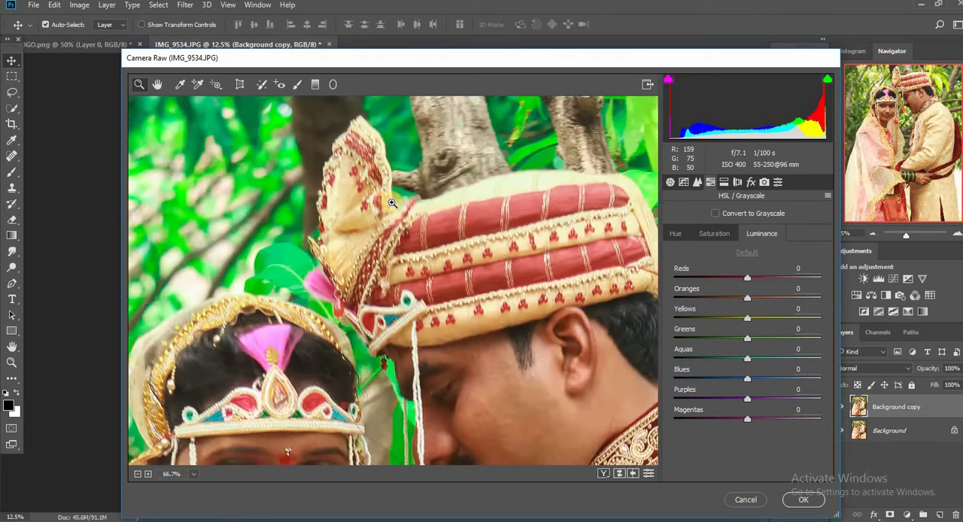
scroll(385, 203, "down", 4)
scroll(385, 209, "up", 1)
scroll(376, 268, "up", 1)
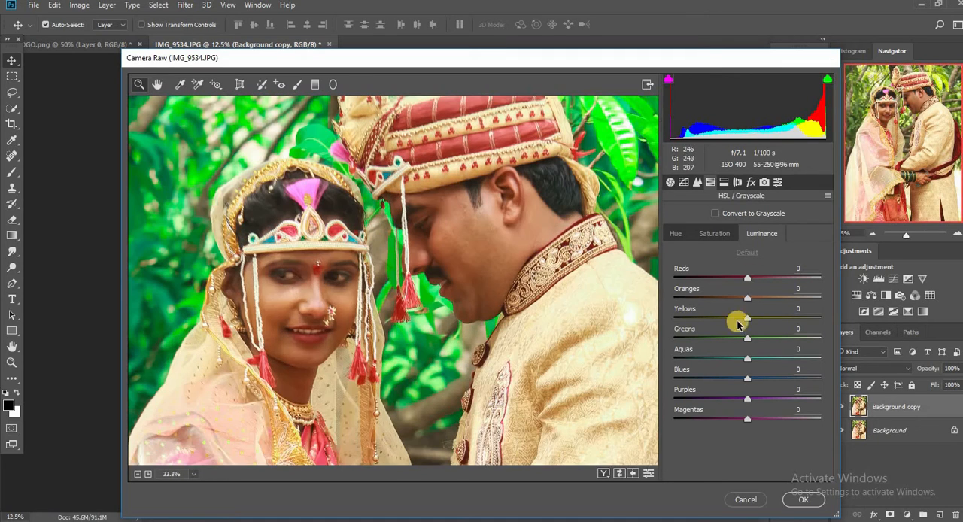
mouse_move(749, 298)
left_mouse_down()
mouse_move(778, 286)
mouse_move(749, 293)
left_mouse_up()
scroll(477, 280, "down", 2)
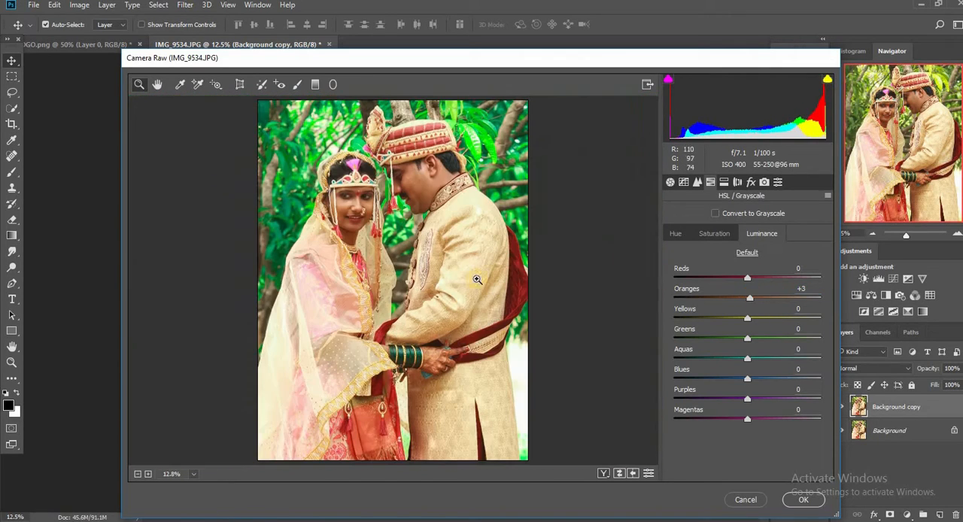
Step: Set Dehaze to +1 and add a post-crop vignette with Amount -29, Midpoint 40 and Feather 60
left_click(724, 181)
left_click(737, 181)
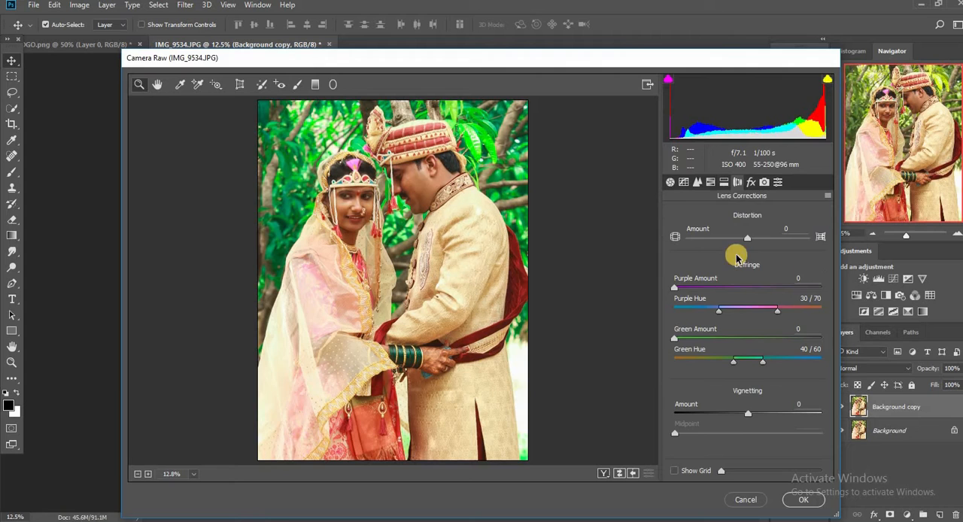
left_click(750, 181)
left_click_drag(746, 235, 748, 235)
left_click_drag(747, 384, 729, 393)
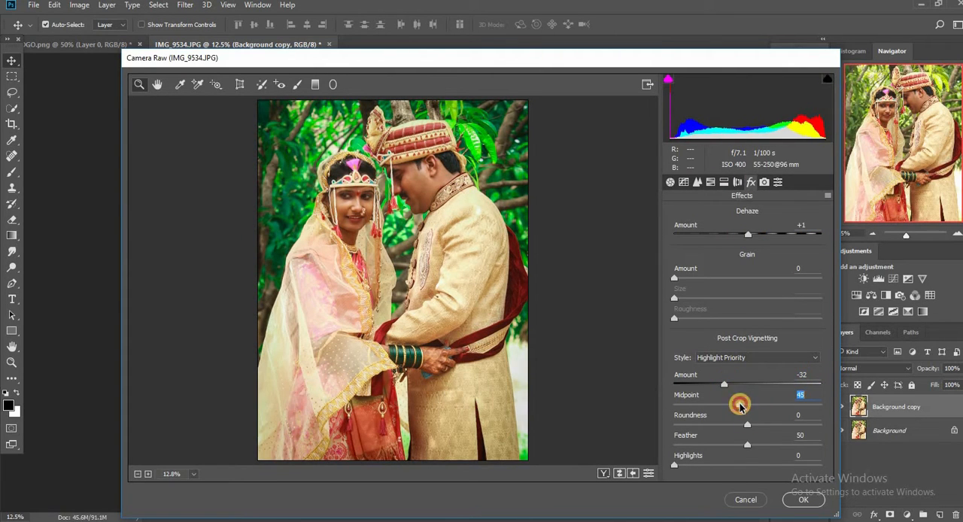
left_click_drag(763, 448, 761, 448)
left_click_drag(724, 384, 673, 384)
left_click_drag(740, 404, 723, 386)
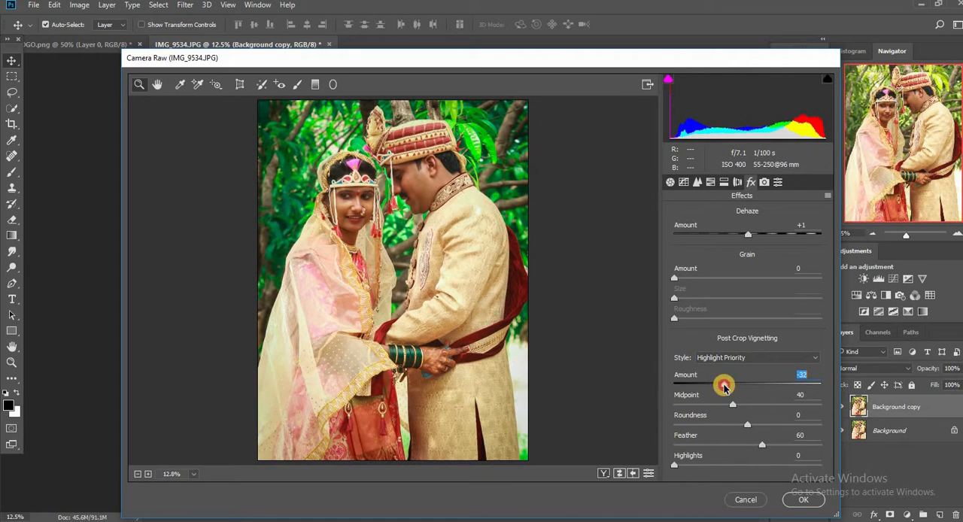
Step: Add a graduated filter rising from the photo's bottom edge to the couple's chest height, with contrast +5, saturation -6 and lowered exposure
left_click(316, 85)
left_click_drag(398, 464, 399, 316)
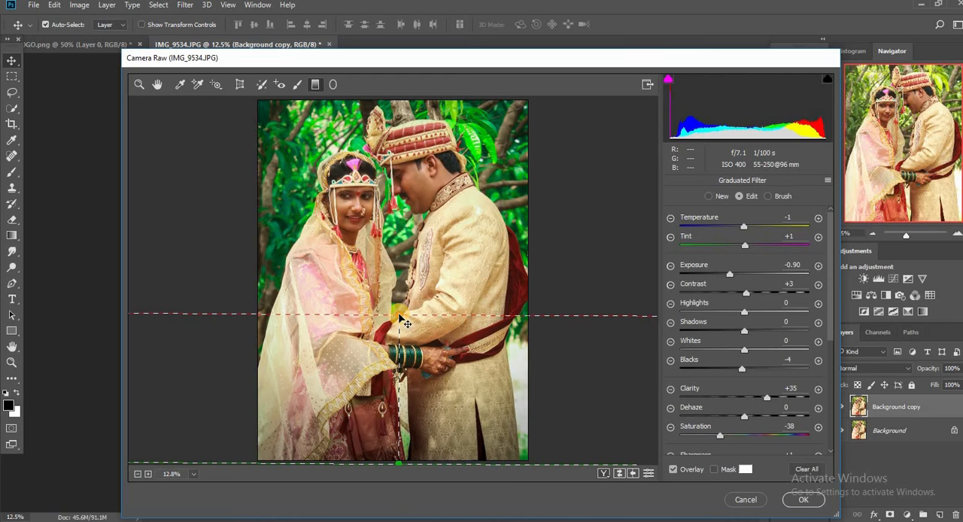
mouse_move(731, 280)
left_mouse_down()
mouse_move(708, 271)
mouse_move(717, 273)
left_mouse_up()
left_click_drag(420, 312, 418, 244)
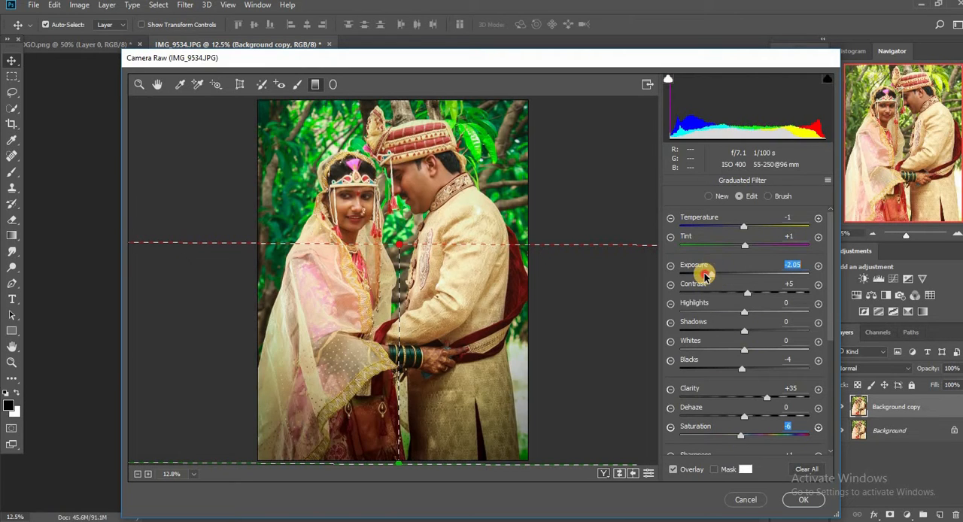
Step: Extend the gradient slightly, set its exposure to about -1.00 and clarity to +10, and apply the Camera Raw adjustments
left_click_drag(704, 276, 719, 275)
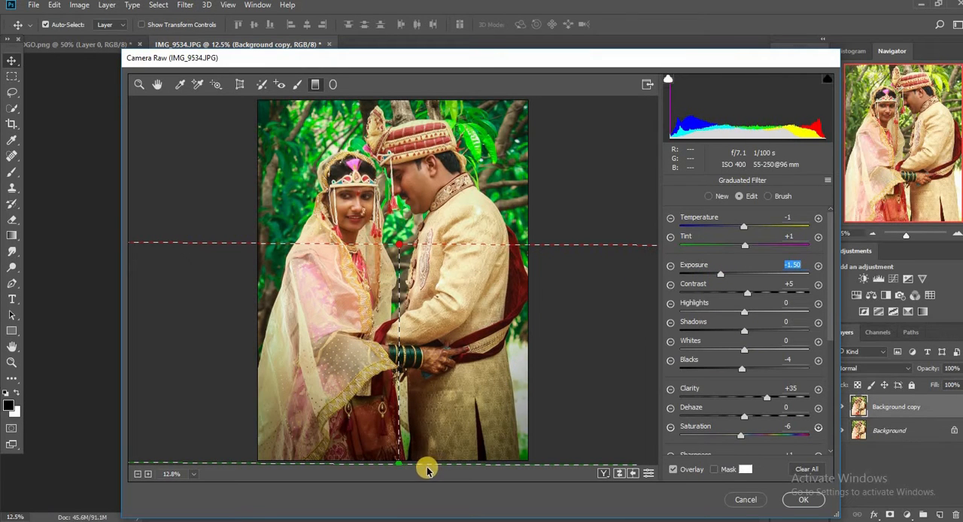
left_click_drag(418, 464, 420, 471)
mouse_move(426, 244)
left_mouse_down()
mouse_move(430, 228)
mouse_move(431, 237)
left_mouse_up()
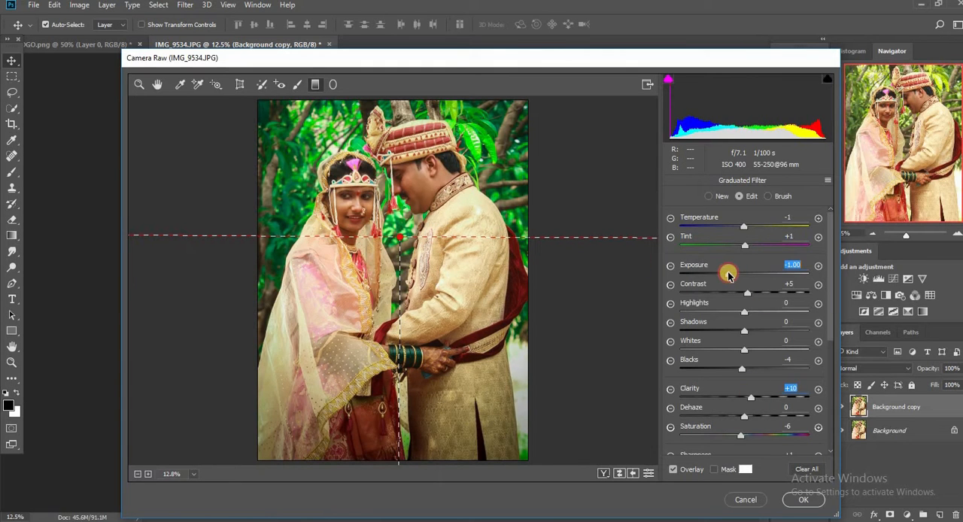
left_click_drag(728, 276, 727, 276)
left_click(805, 502)
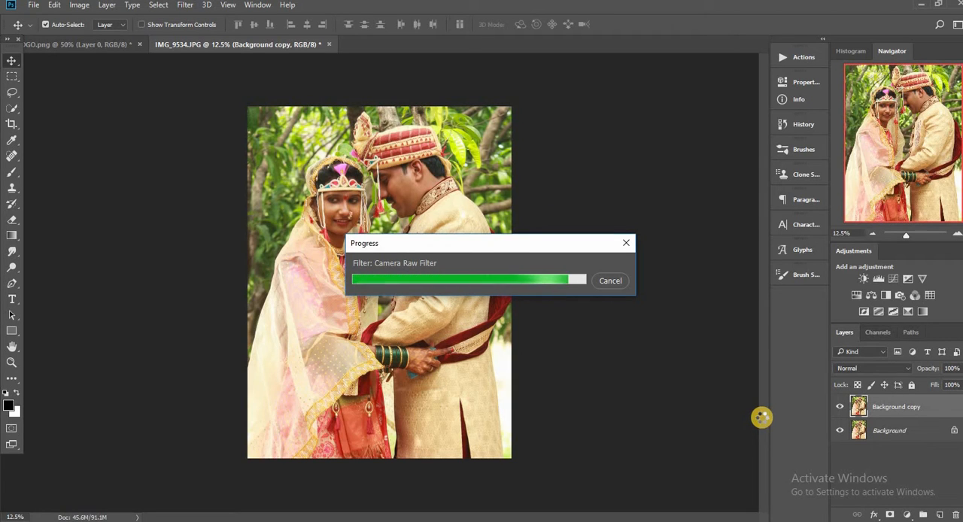
Step: Compare the photo before and after the edits by toggling the visibility of the Background copy layer
left_click(840, 406)
left_click(840, 406)
left_click(840, 407)
left_click(840, 406)
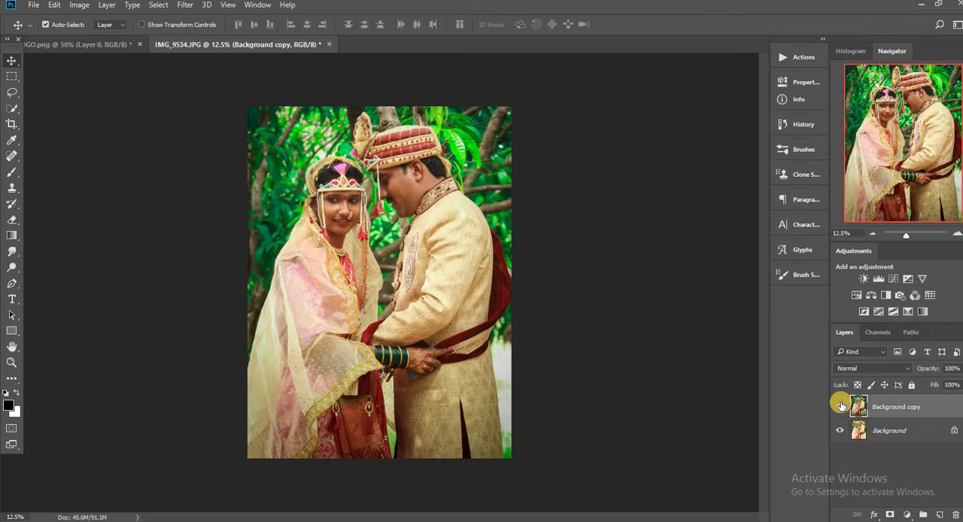
left_click(840, 406)
left_click(840, 406)
left_click(840, 405)
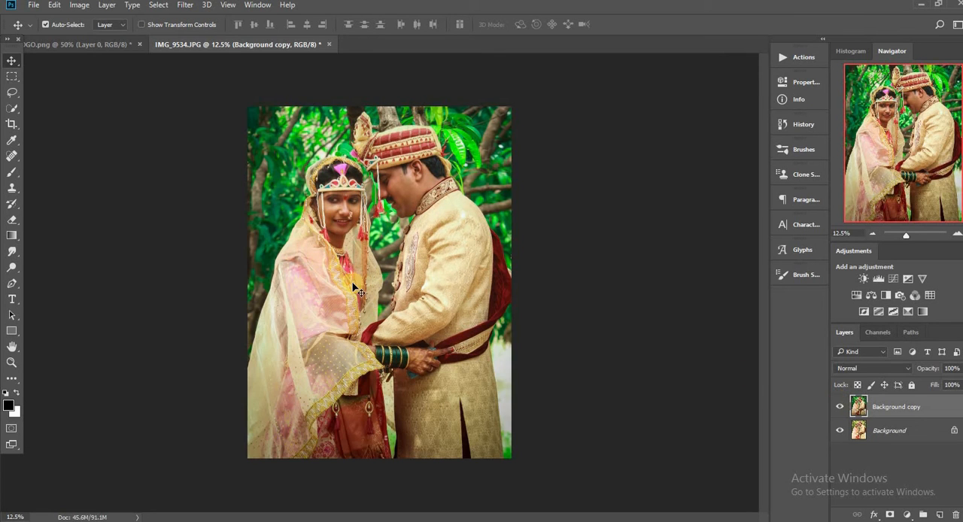
Step: Quick-select the green background around the bride, between the couple and along the photo's upper edge
left_click(12, 109)
left_click(60, 112)
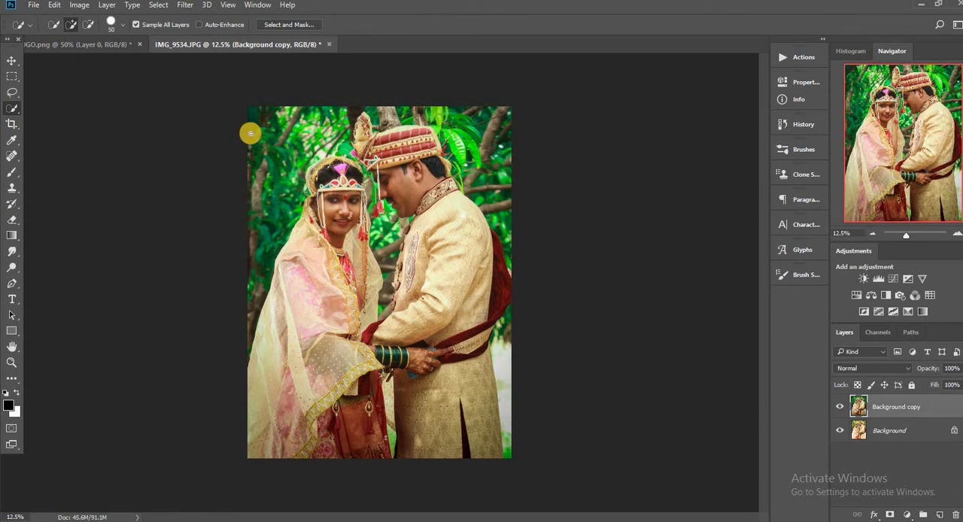
mouse_move(261, 237)
left_mouse_down()
mouse_move(374, 214)
mouse_move(387, 288)
left_mouse_up()
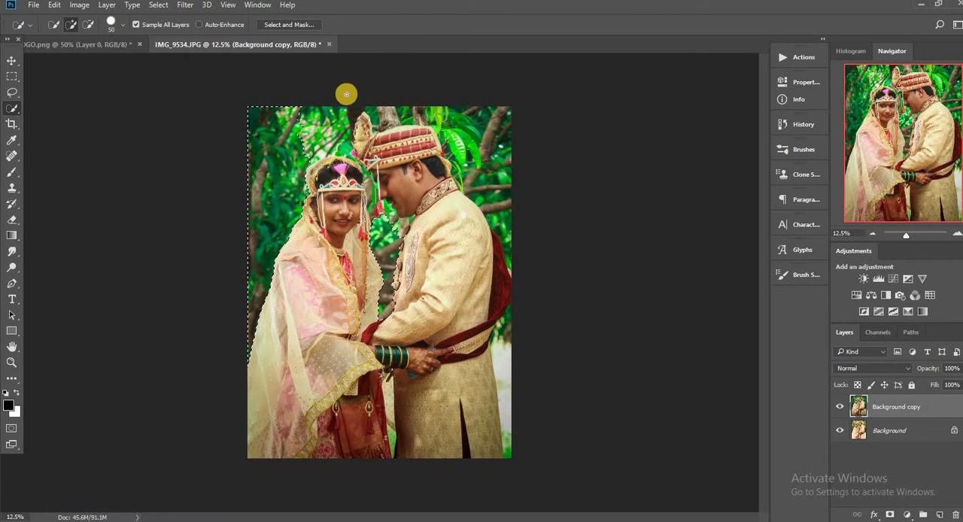
left_click_drag(340, 113, 316, 143)
scroll(321, 151, "up", 4)
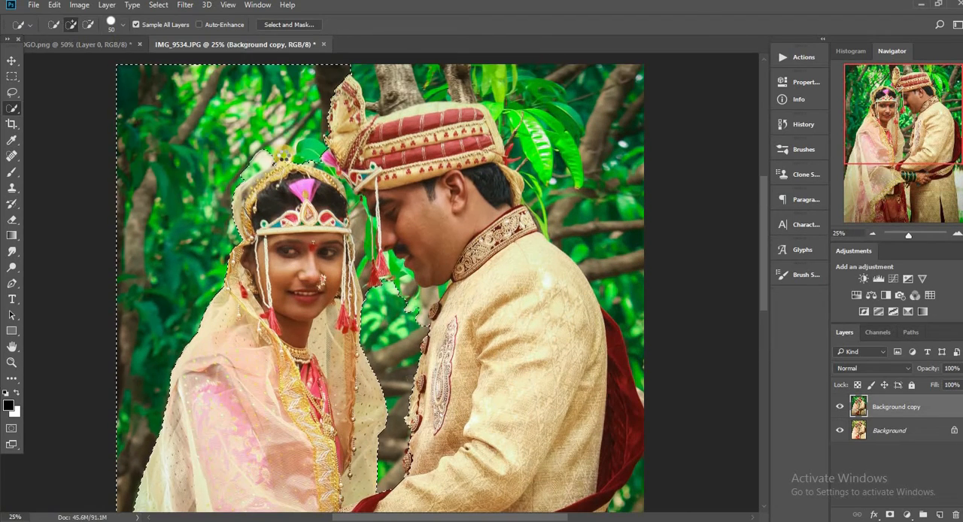
left_click_drag(283, 155, 247, 172)
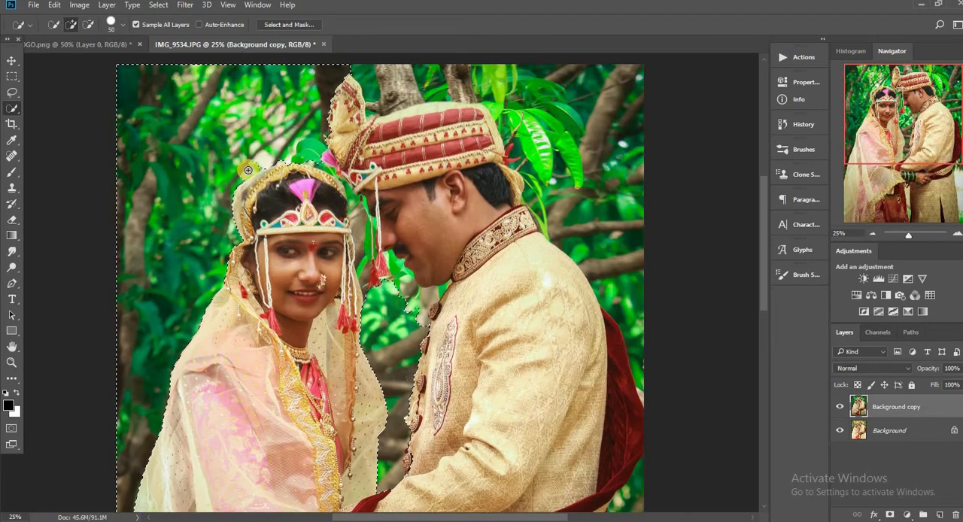
Step: Extend the selection over the background above the turban, behind the groom and beside his coat down to the bottom edge
scroll(403, 92, "up", 1)
mouse_move(381, 125)
left_mouse_down()
mouse_move(408, 134)
mouse_move(429, 110)
mouse_move(512, 108)
mouse_move(561, 159)
mouse_move(632, 360)
mouse_move(595, 247)
mouse_move(509, 154)
mouse_move(536, 236)
mouse_move(565, 219)
mouse_move(548, 219)
mouse_move(528, 192)
left_mouse_up()
scroll(534, 226, "down", 10)
scroll(624, 198, "down", 2)
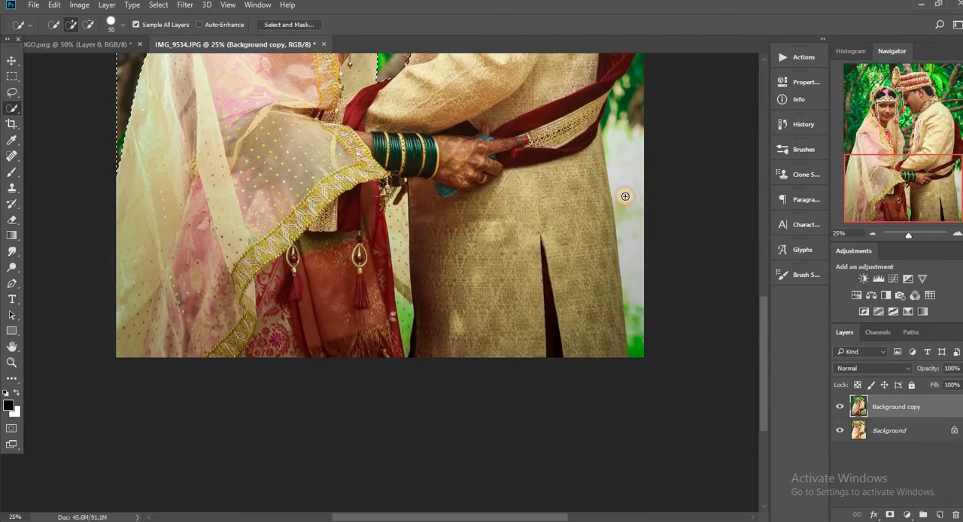
scroll(640, 215, "up", 3)
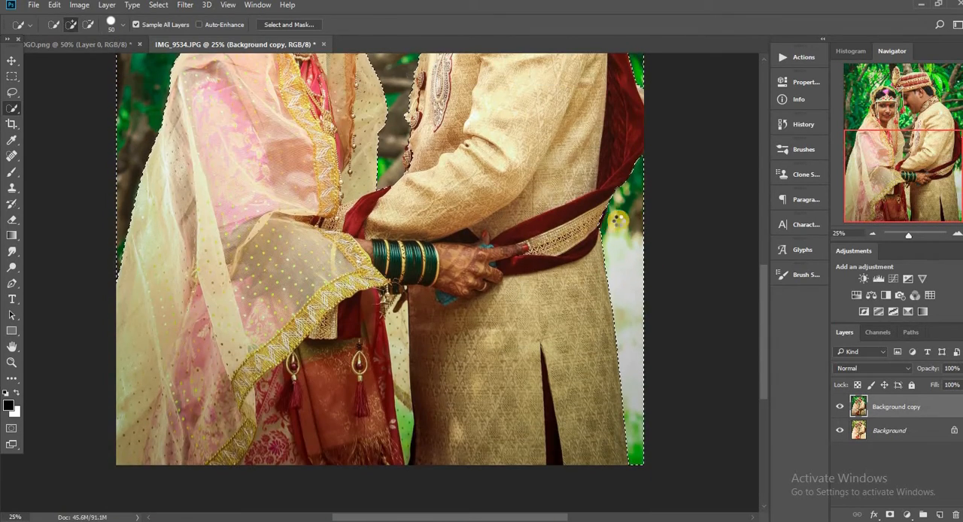
scroll(571, 196, "up", 3)
scroll(420, 141, "up", 2)
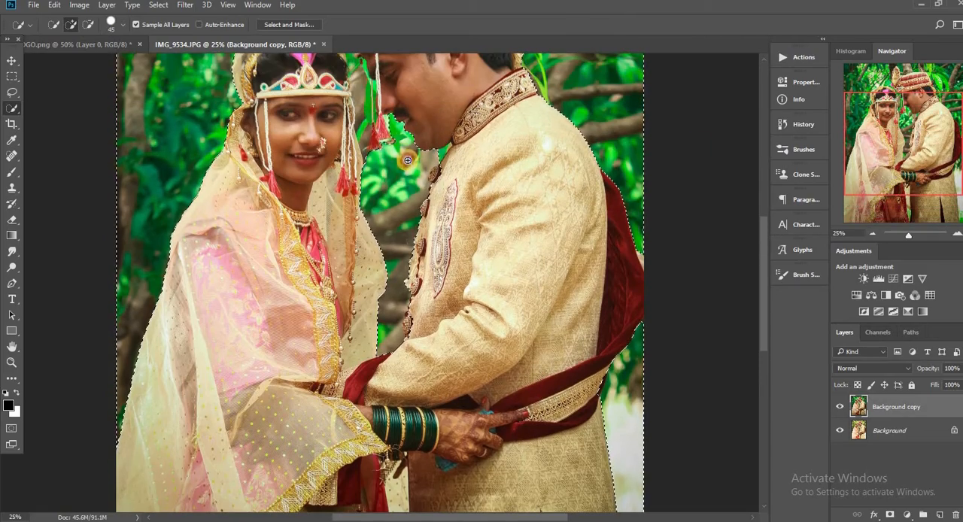
Step: Refine the selection between the couple's faces and around the turban with a smaller brush, adding and subtracting areas
scroll(368, 124, "up", 1)
key("bracketleft")
scroll(361, 104, "up", 1)
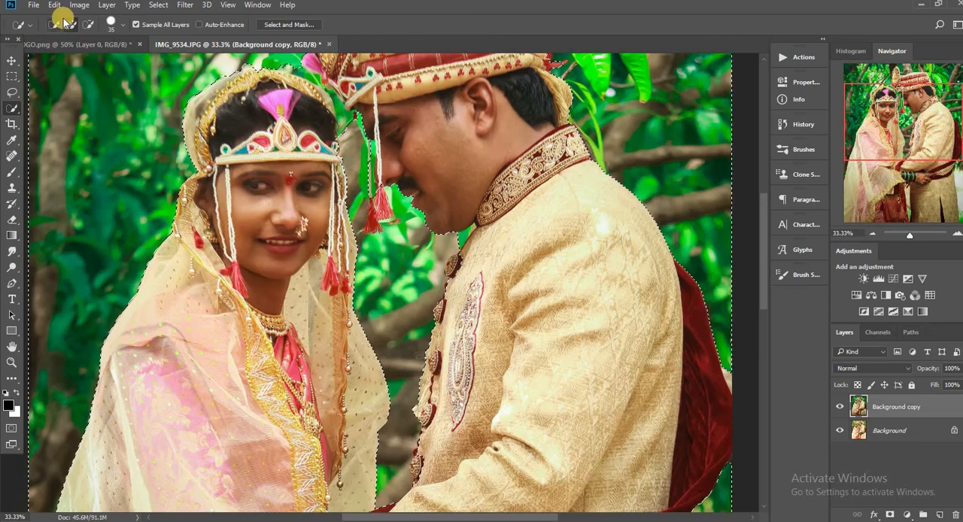
left_click(88, 24)
key("bracketleft")
key("bracketleft")
key("bracketleft")
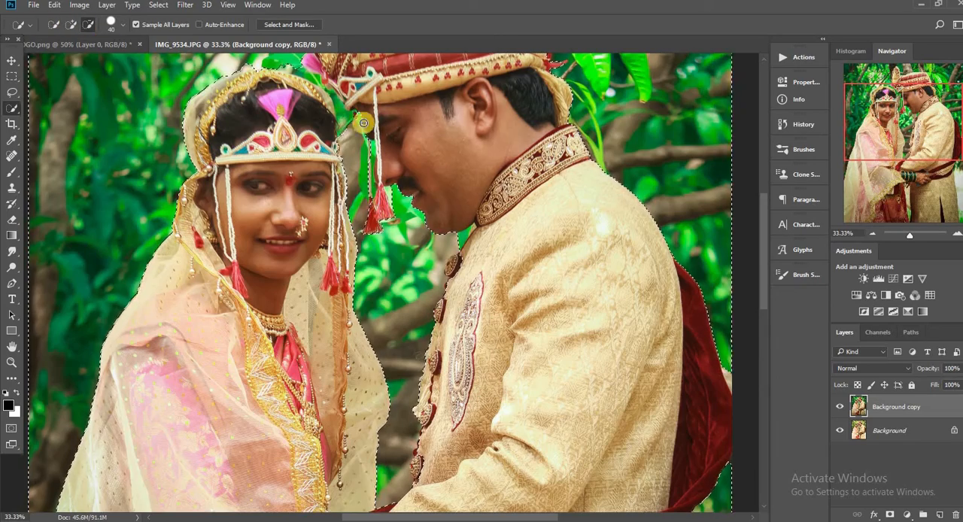
left_click(71, 24)
scroll(332, 88, "up", 3)
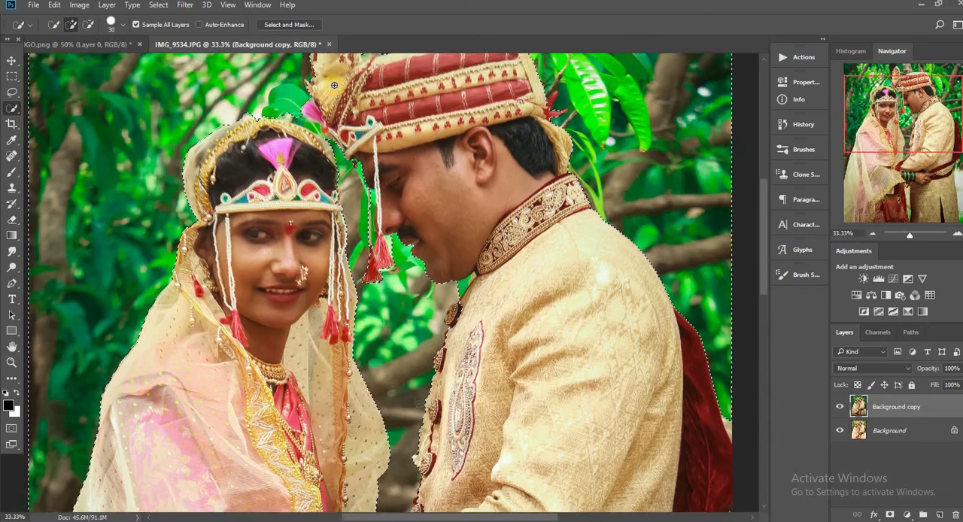
Step: Feather the edge of the background selection
key("ctrl+minus")
key("ctrl+minus")
key("ctrl+minus")
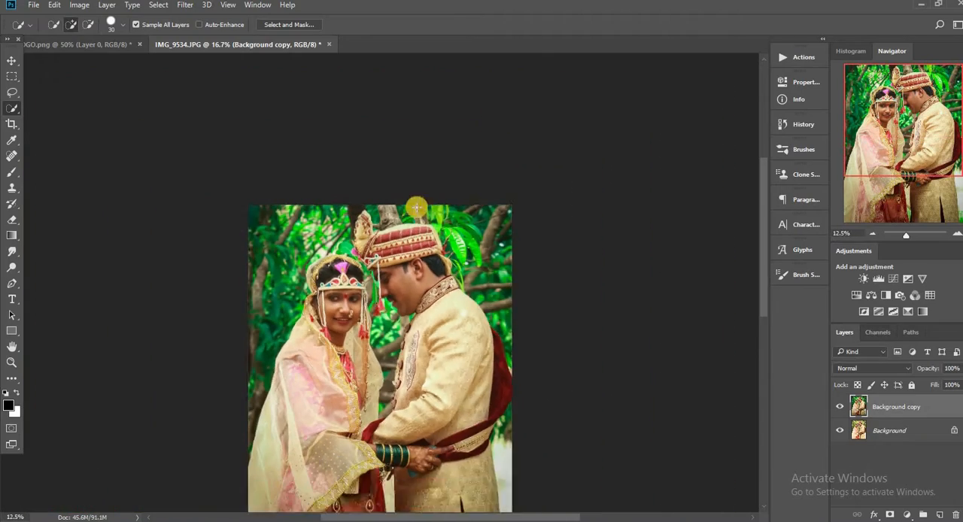
right_click(417, 208)
left_click(456, 244)
left_click(560, 174)
Step: Start a Camera Raw filter on the selected background and set the Yellows saturation to -100
left_click(185, 4)
left_click(221, 73)
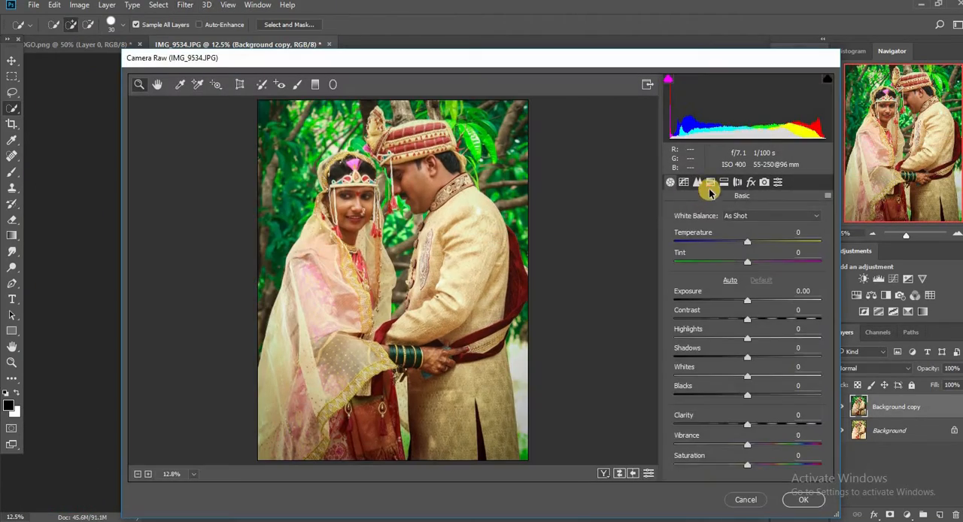
left_click(710, 182)
left_click(714, 233)
left_click_drag(747, 318, 675, 319)
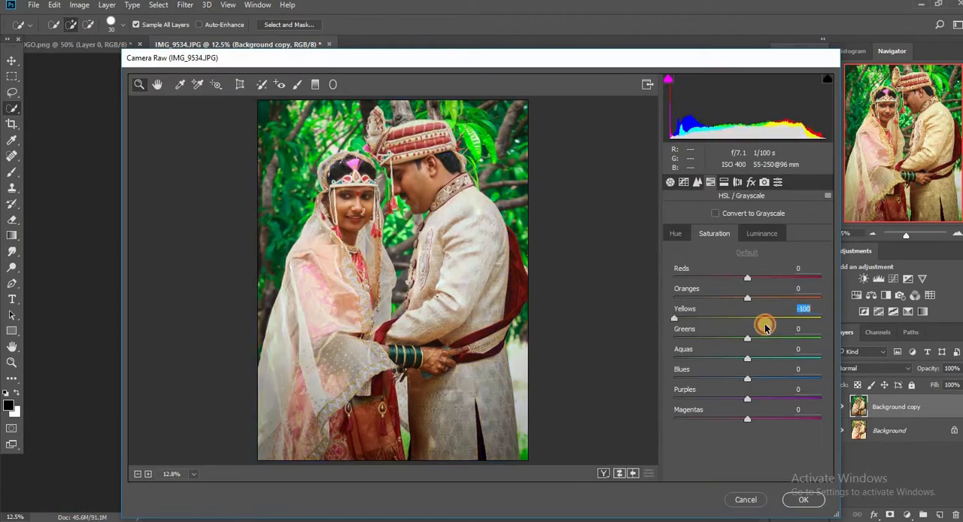
Step: Shift the Greens hue toward teal and set the Greens saturation to -11
left_click(676, 233)
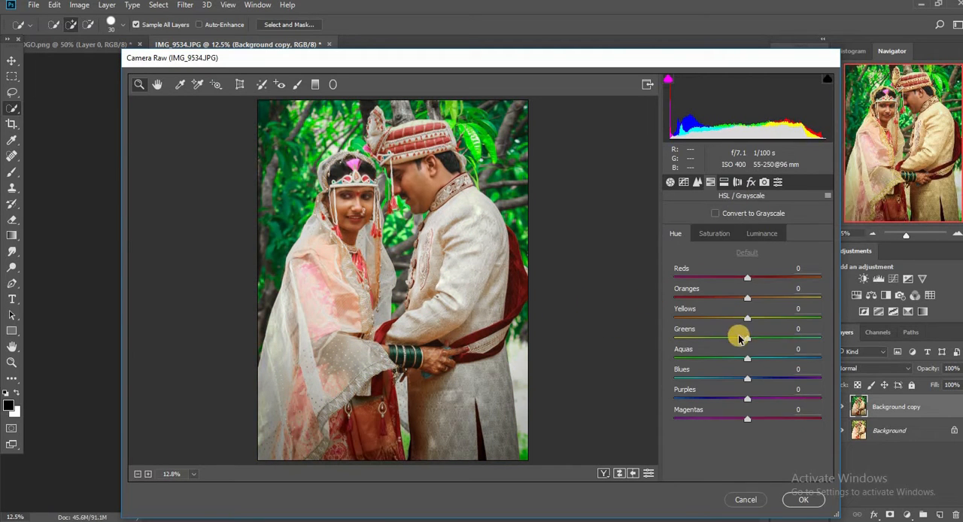
mouse_move(744, 338)
left_mouse_down()
mouse_move(840, 338)
mouse_move(777, 350)
mouse_move(789, 357)
mouse_move(728, 340)
left_mouse_up()
left_click(714, 233)
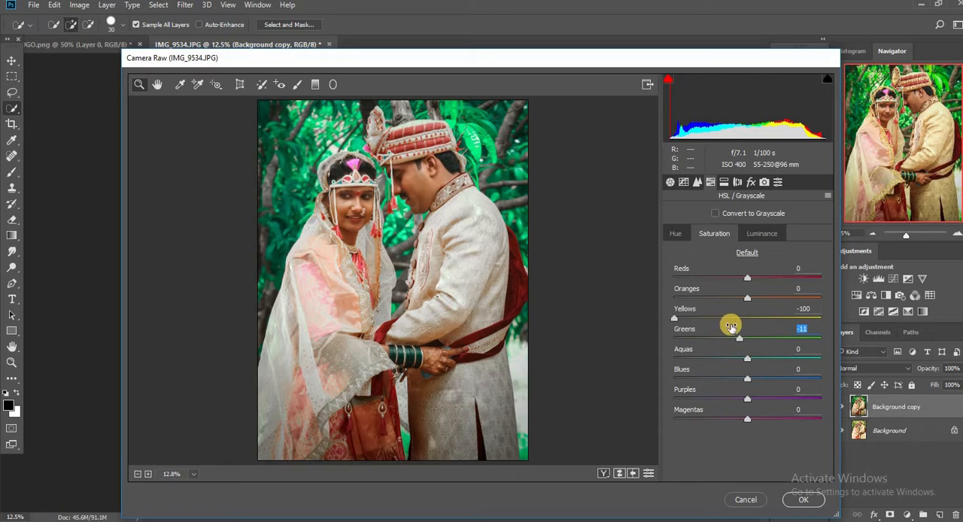
left_click(680, 234)
Step: Split-tone the background's highlights with hue 162 and saturation 8, apply the Camera Raw filter and remove the selection
left_click(724, 184)
left_click_drag(727, 253, 673, 250)
left_click_drag(720, 231, 741, 239)
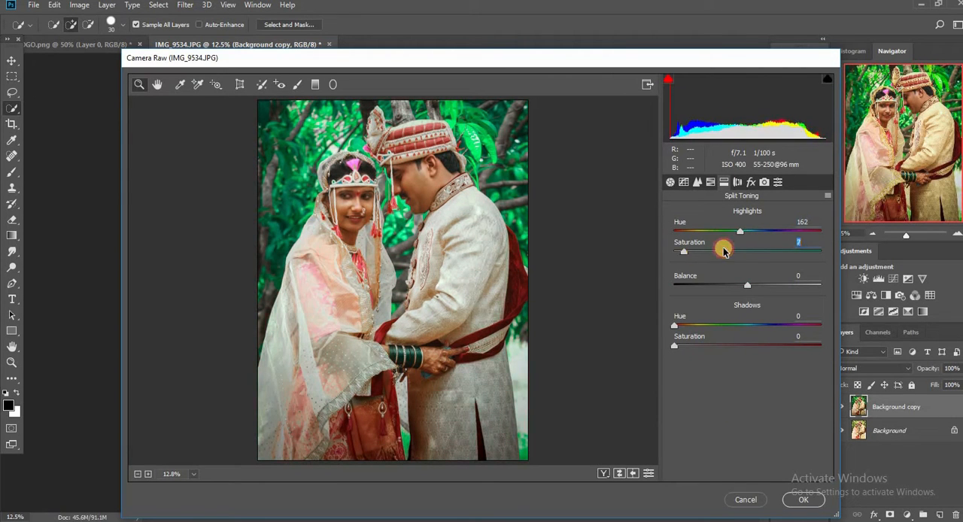
left_click(696, 182)
left_click(713, 234)
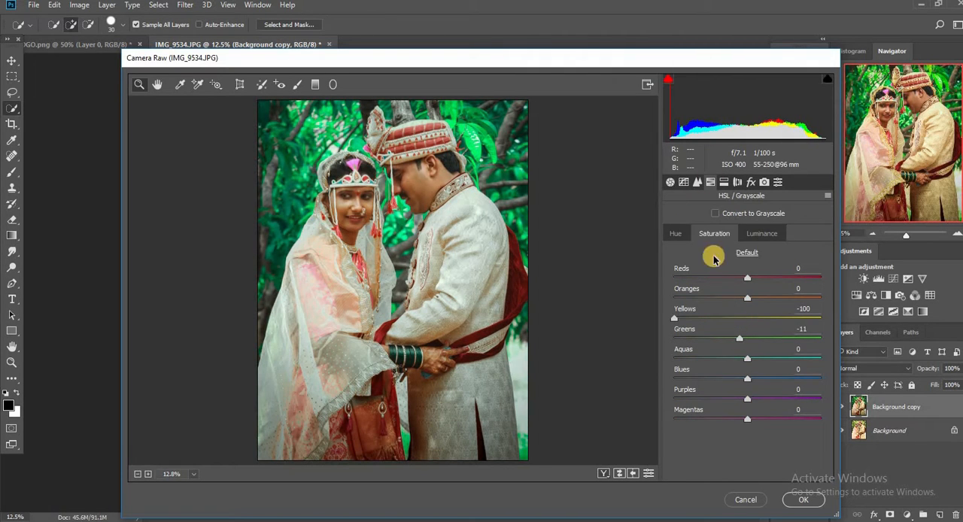
left_click(724, 182)
left_click_drag(675, 252, 687, 252)
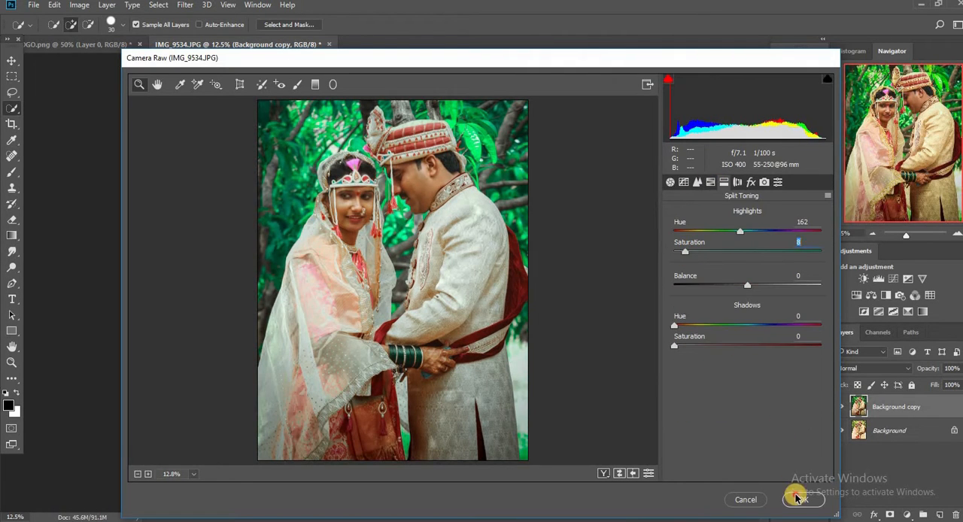
left_click(796, 498)
right_click(359, 157)
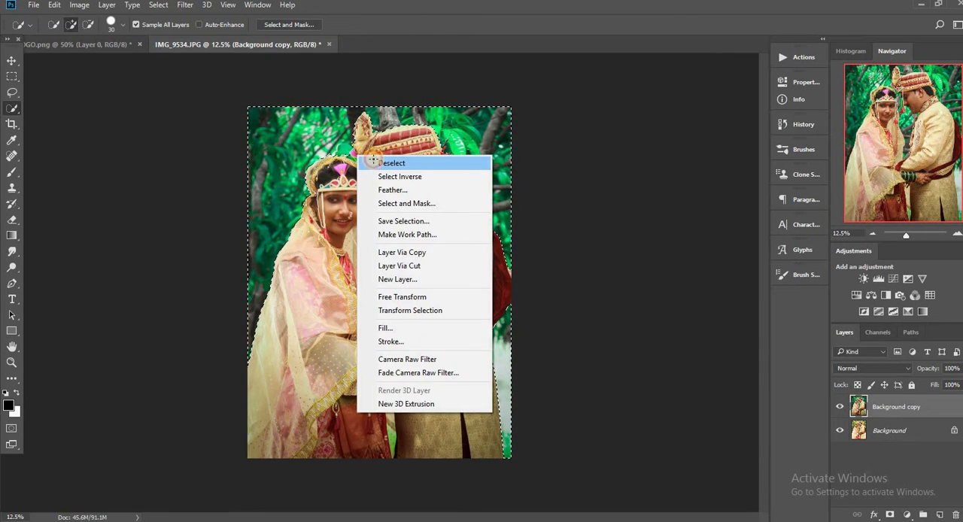
left_click(374, 162)
Step: Compare the photo with and without the Background copy layer and examine the recolored edges up close
left_click(841, 407)
left_click(838, 407)
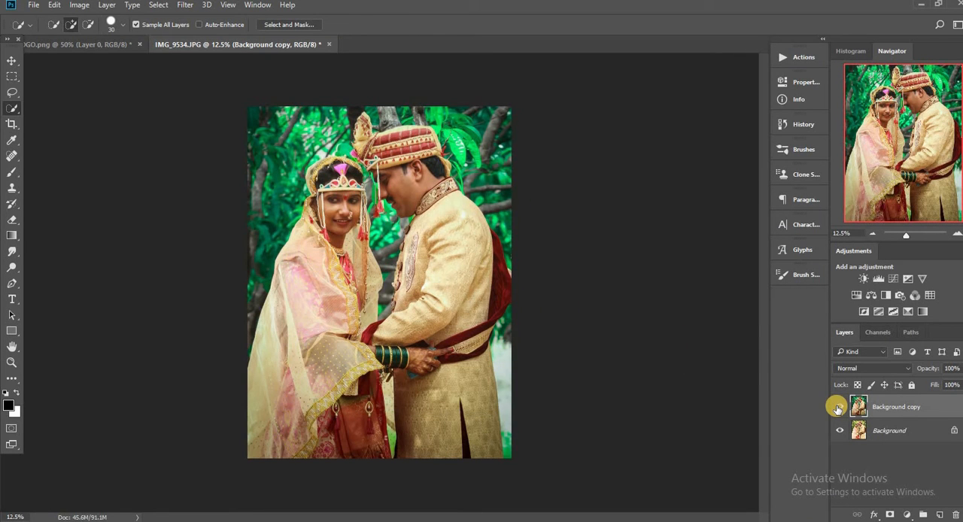
left_click(838, 407)
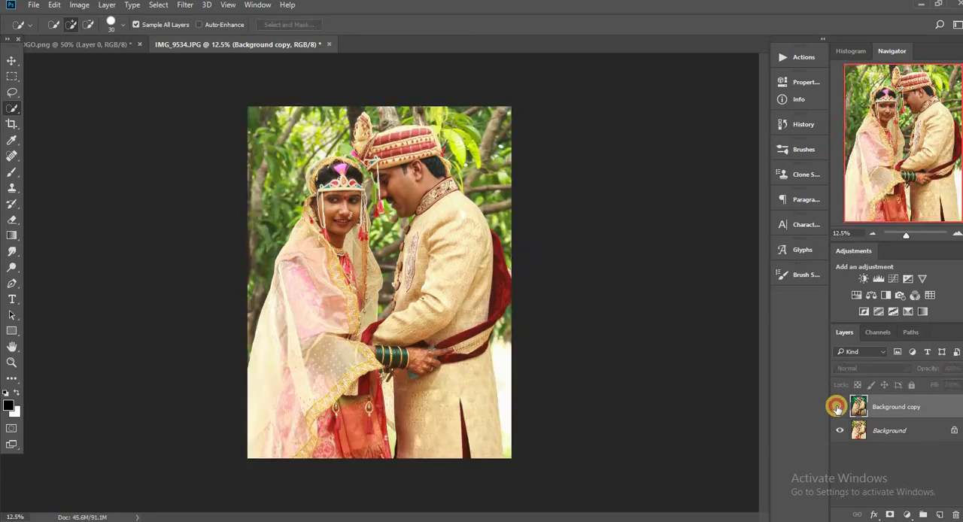
left_click(838, 406)
key("ctrl+plus")
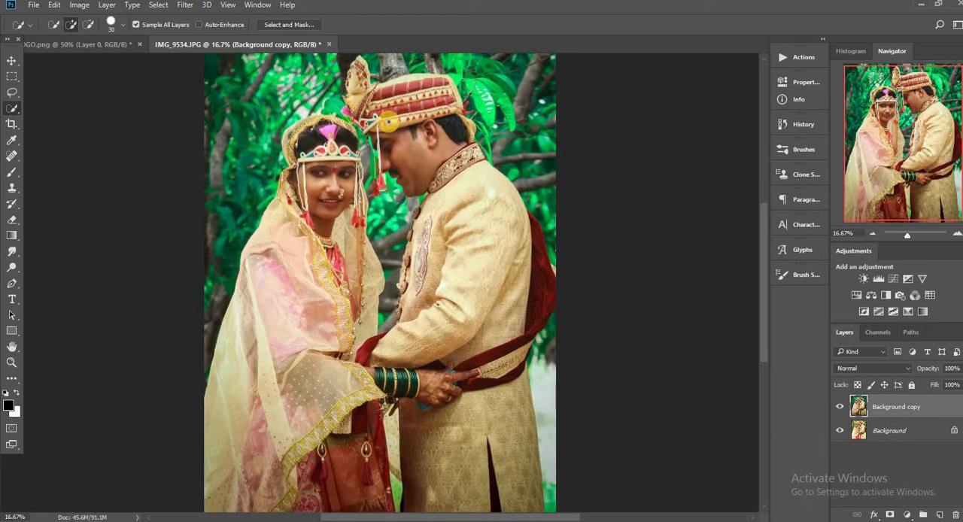
scroll(389, 122, "up", 5)
key("ctrl+plus")
key("ctrl+minus")
key("ctrl+minus")
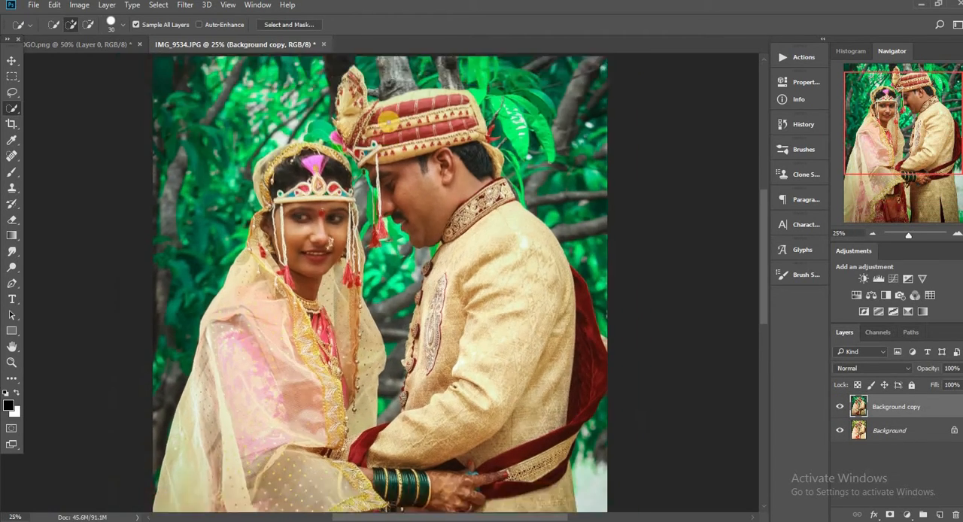
left_click(835, 406)
left_click(834, 407)
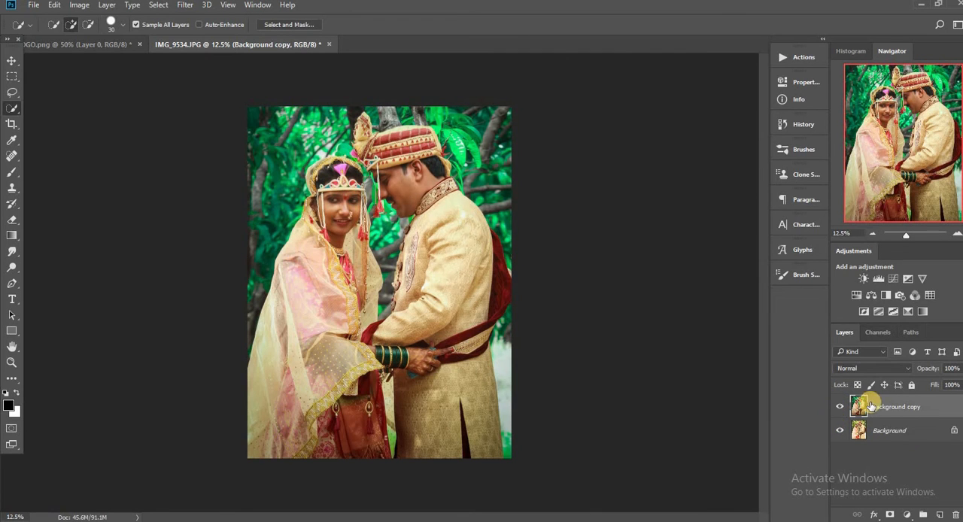
Step: Merge the visible layers and duplicate the merged photo onto a new layer
right_click(872, 406)
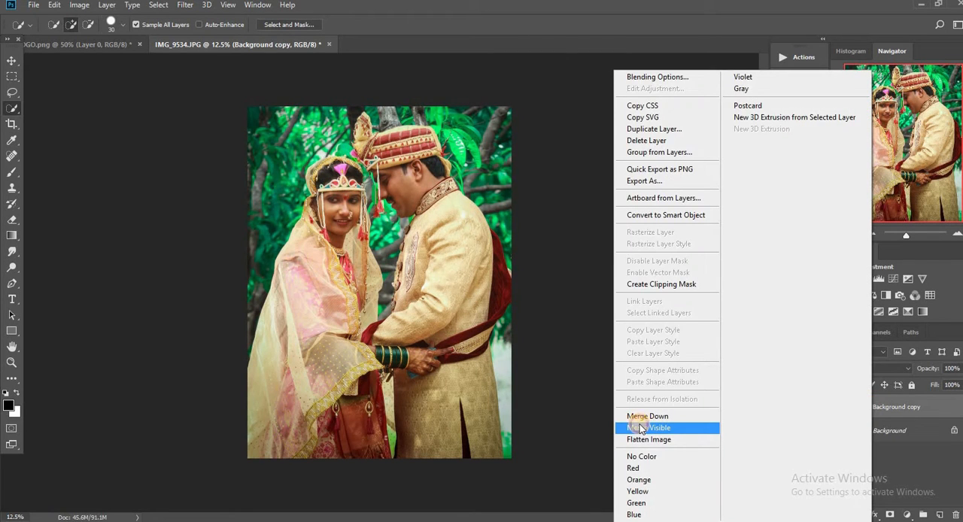
left_click(640, 427)
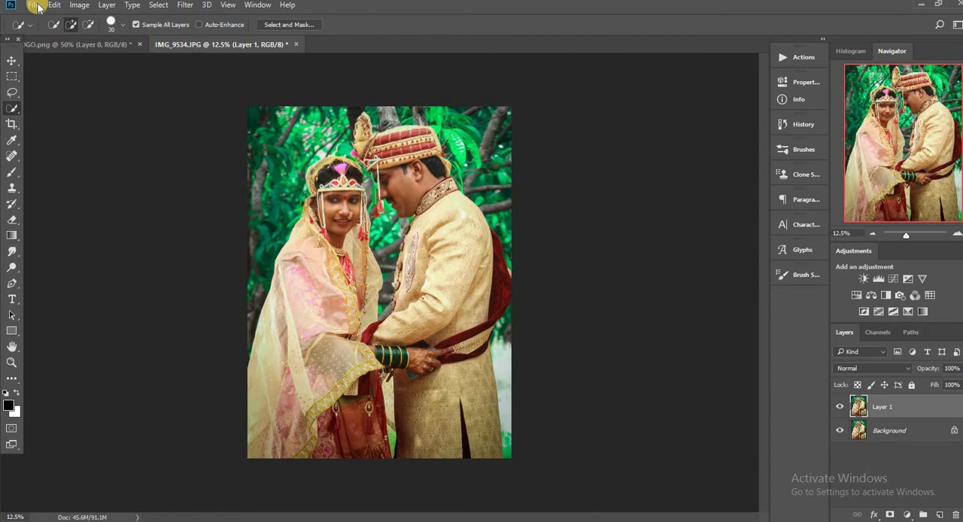
Step: Draw a black-to-transparent linear gradient from the photo's lower edge up to the groom's collar and set the layer opacity to 25%
left_click(11, 235)
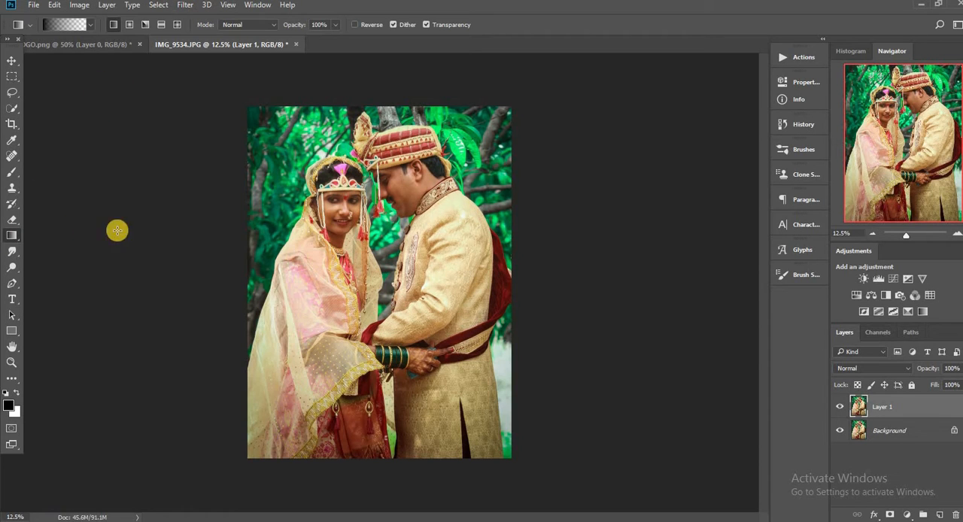
left_click_drag(379, 464, 381, 241)
key("ctrl+z")
left_click_drag(393, 474, 396, 183)
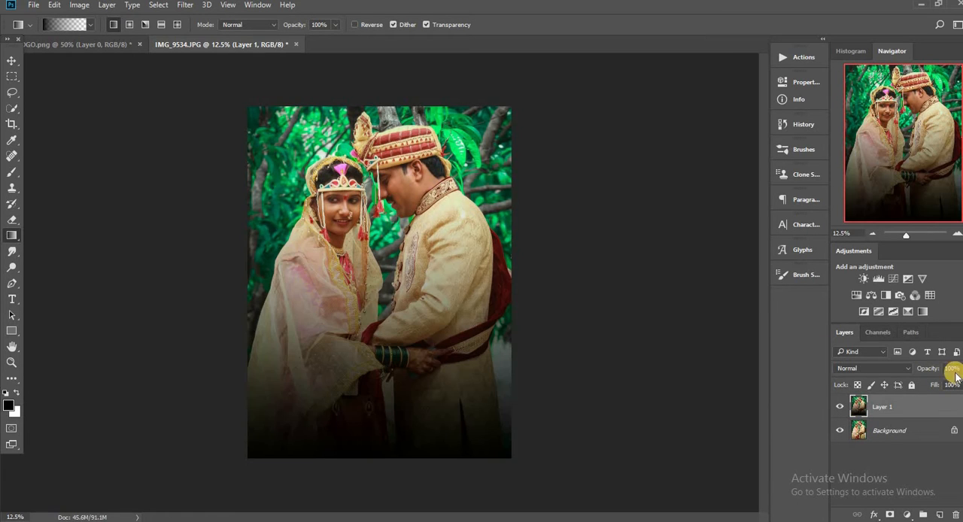
left_click(930, 385)
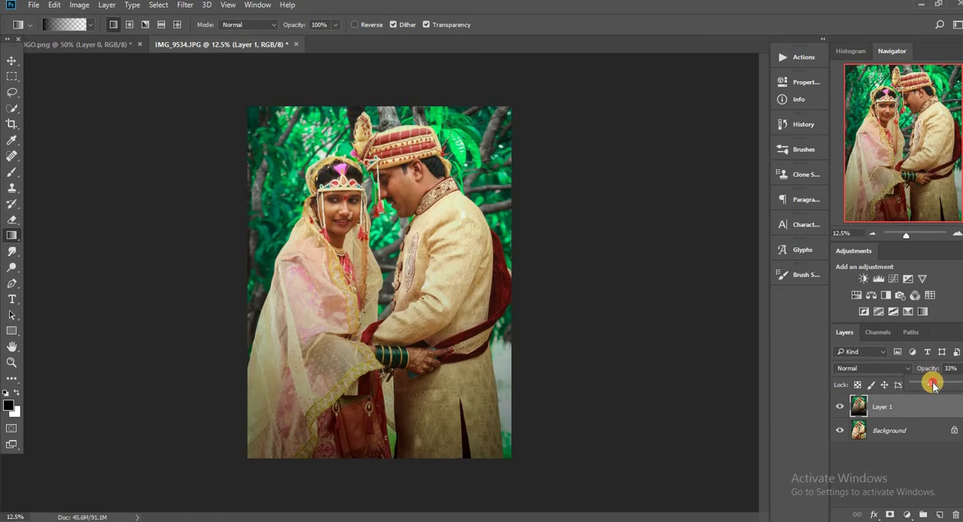
left_click_drag(933, 385, 926, 385)
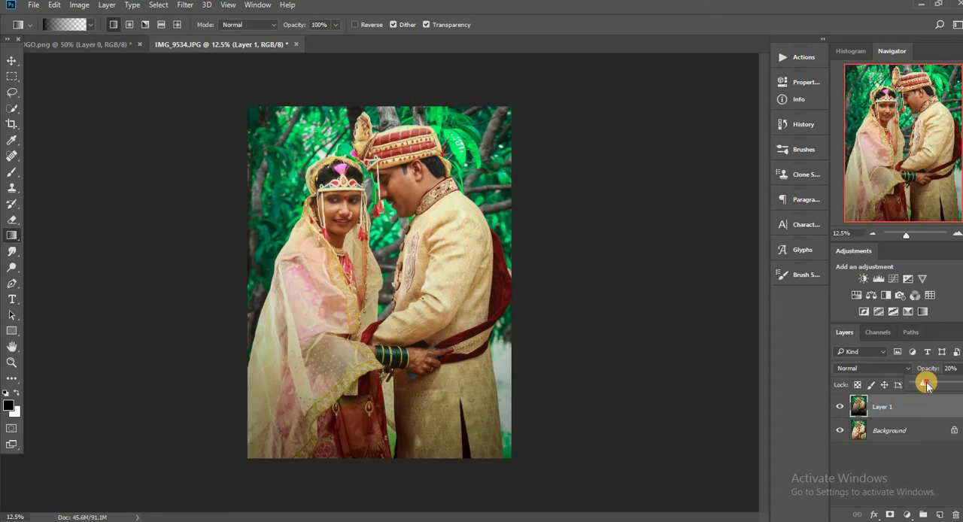
Step: Erase the gradient's darkening over the couple with a 1400 px soft round eraser and compare the layer shown and hidden
left_click(13, 220)
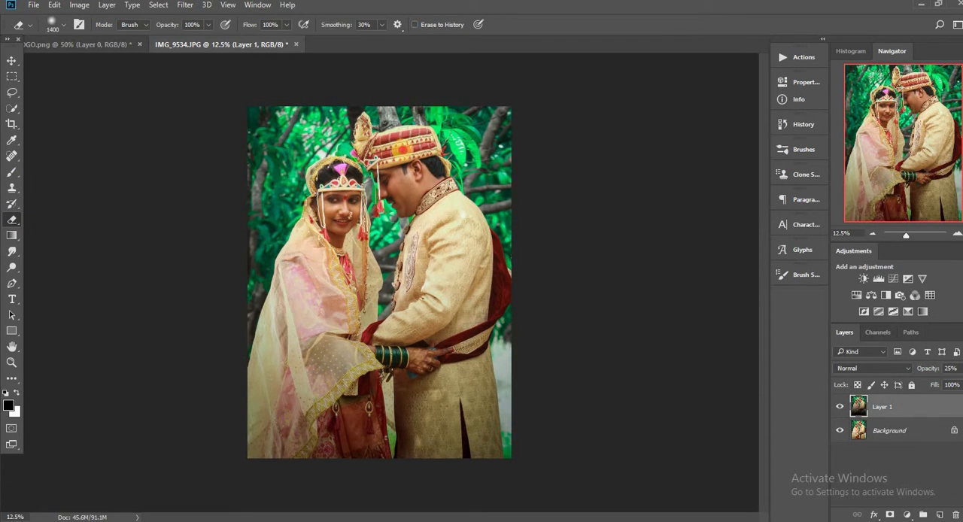
right_click(362, 211)
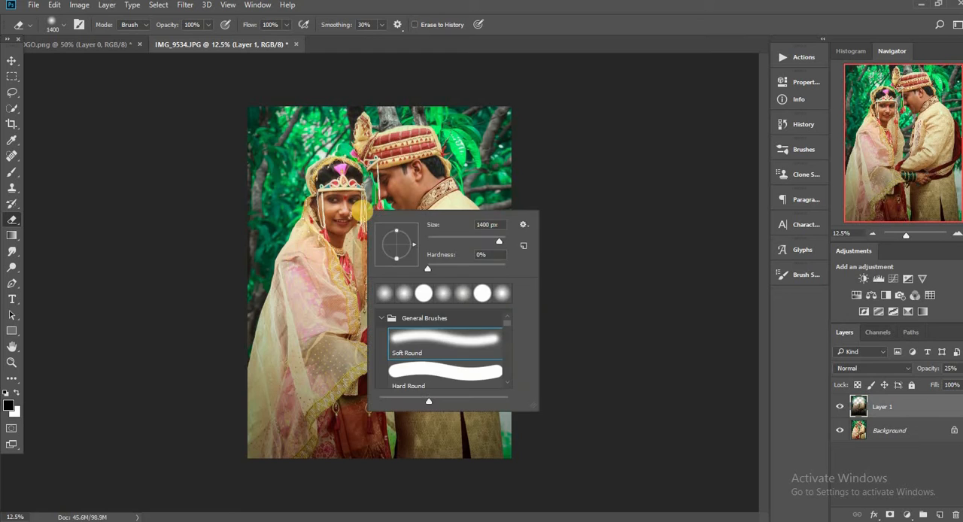
left_click(838, 406)
left_click(837, 406)
left_click(838, 405)
left_click(837, 405)
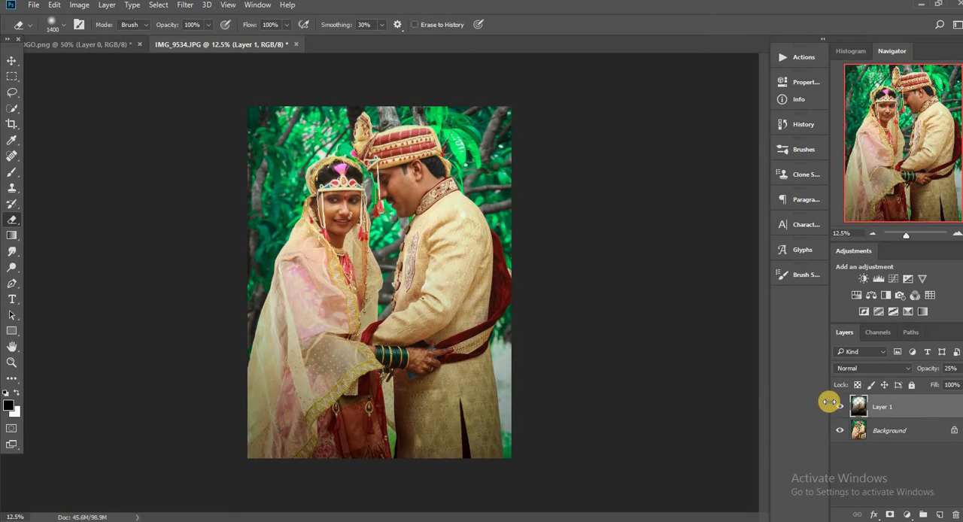
left_click(838, 406)
left_click(838, 406)
Step: Merge the gradient layer with the background photo and duplicate the merged result
left_click(11, 172)
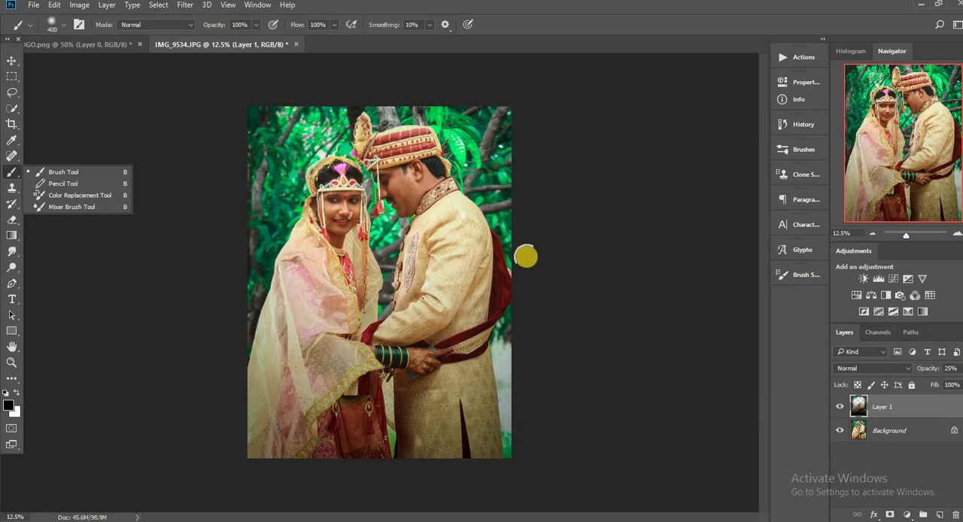
right_click(904, 399)
left_click(707, 432)
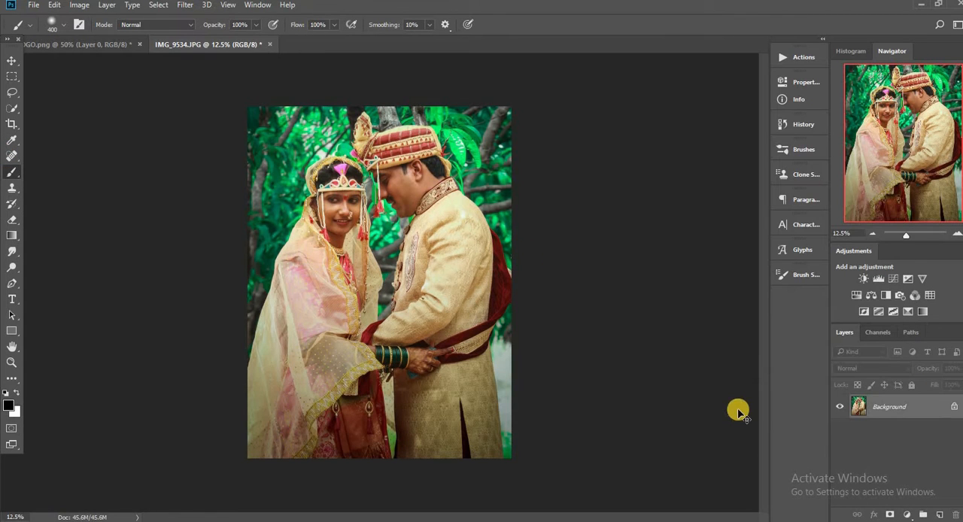
key("ctrl+j")
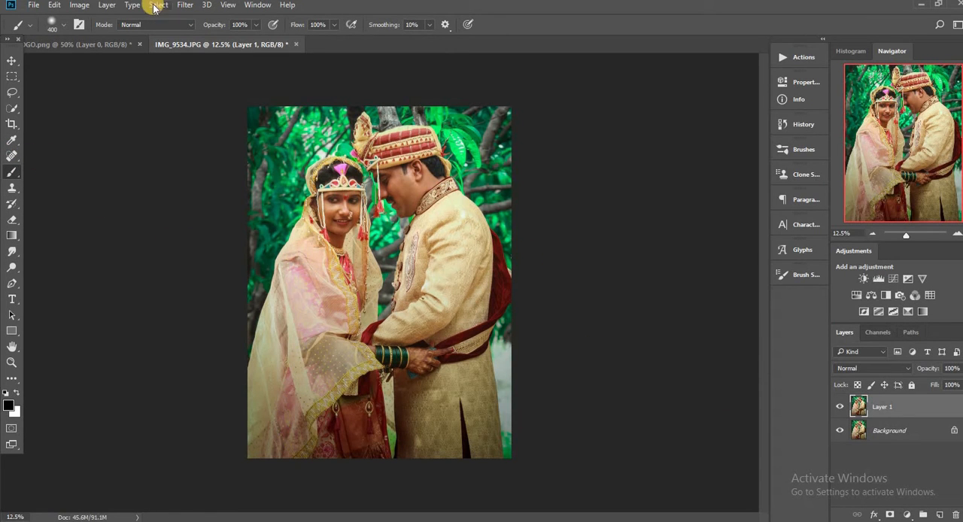
left_click(185, 5)
left_click(215, 72)
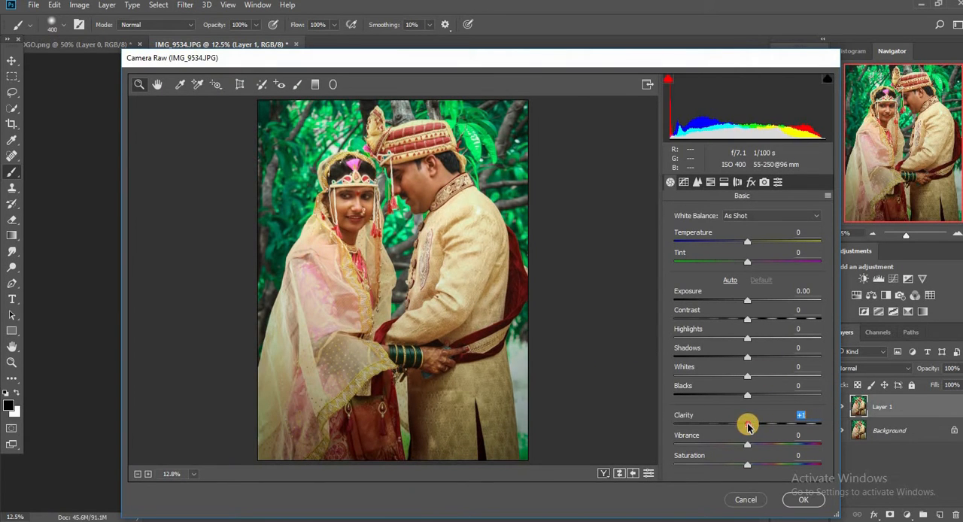
left_click(746, 500)
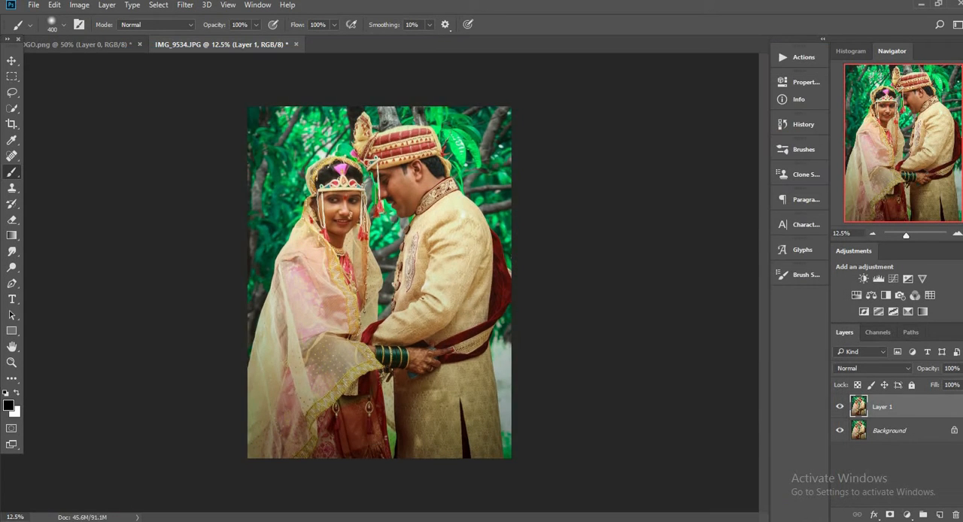
Step: Start a Levels adjustment on the duplicated layer with the black input at 8 and the midtones at 1.08
left_click(80, 5)
mouse_move(113, 35)
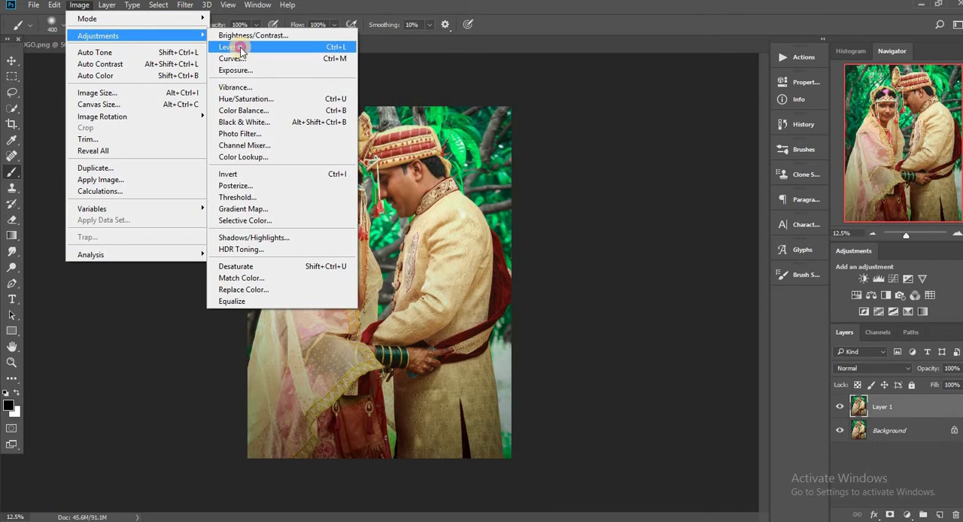
left_click(241, 49)
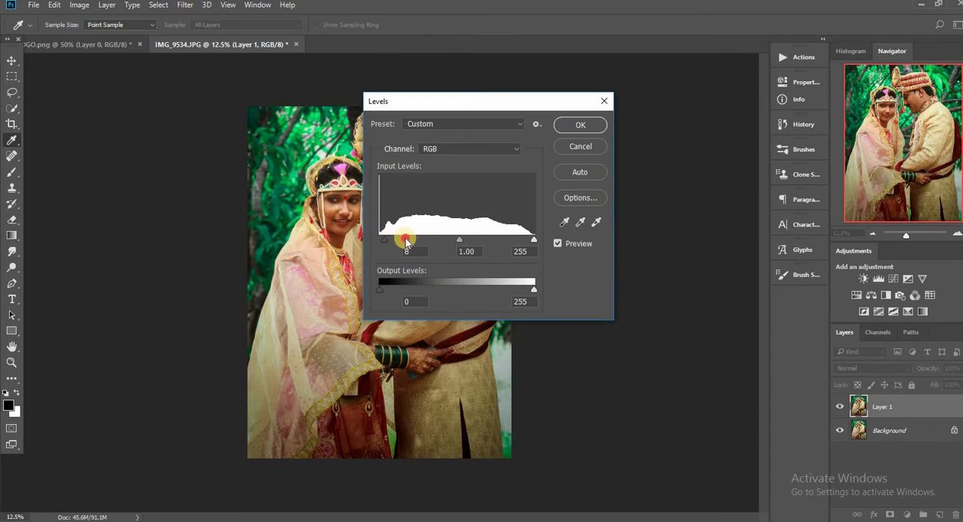
left_click_drag(455, 241, 455, 241)
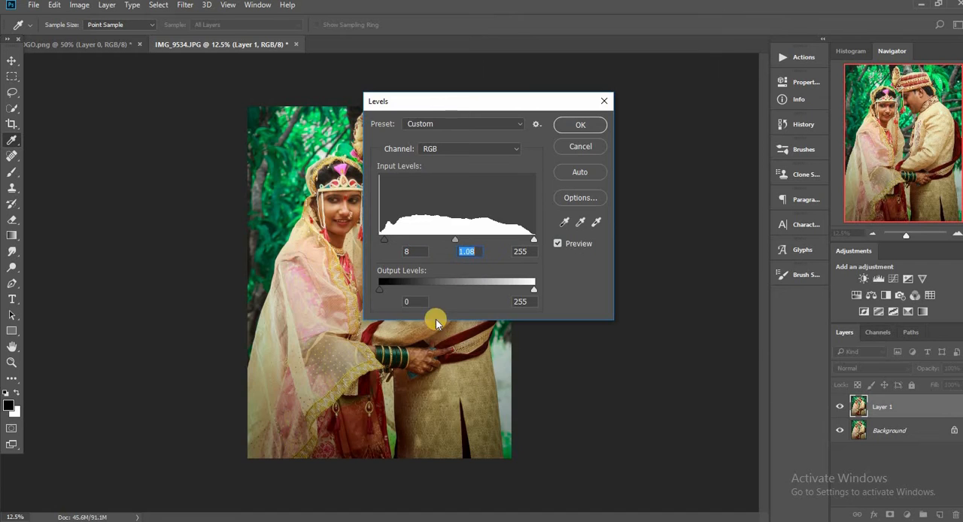
Step: Set the Levels midtones to 1.14 and the white input to 247 while checking the faces, and apply the adjustment
key("ctrl+plus")
key("ctrl+plus")
left_click_drag(349, 515, 380, 515)
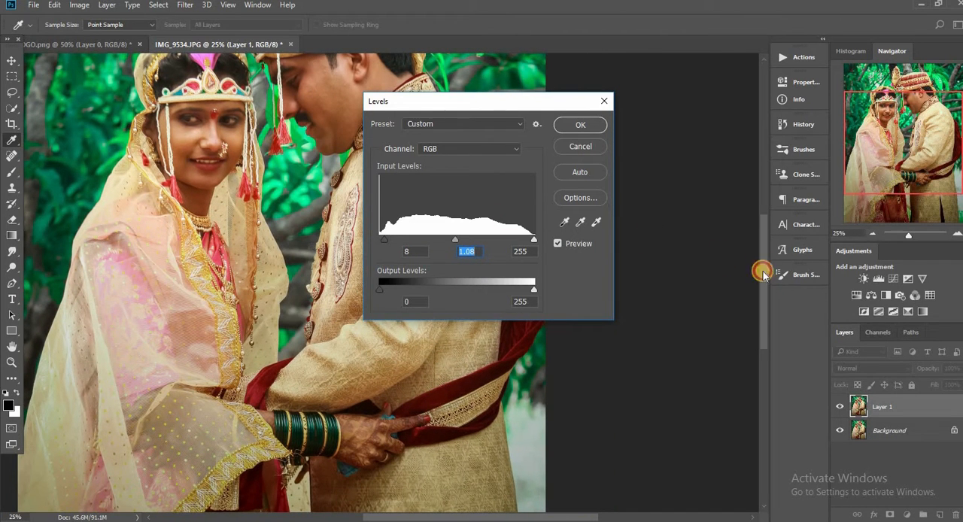
left_click_drag(764, 269, 756, 224)
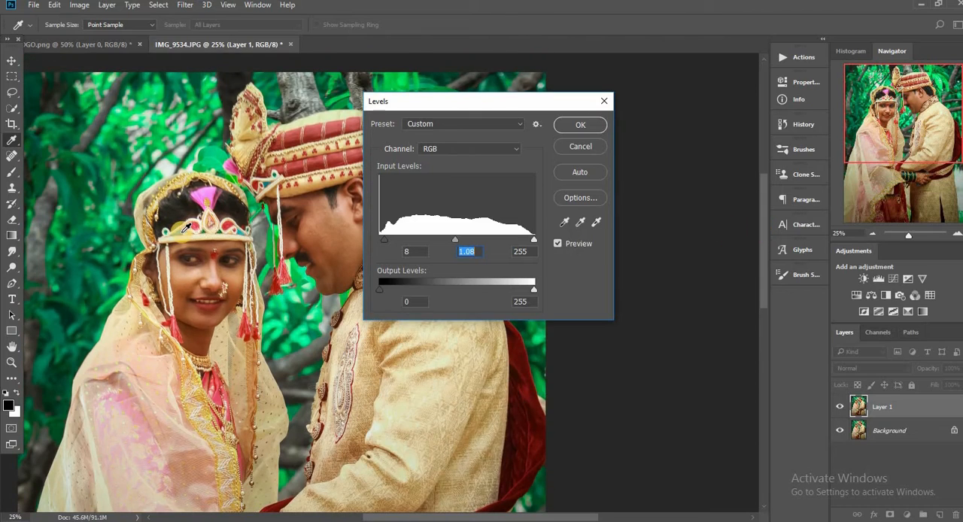
key("ctrl+plus")
left_click_drag(404, 517, 412, 517)
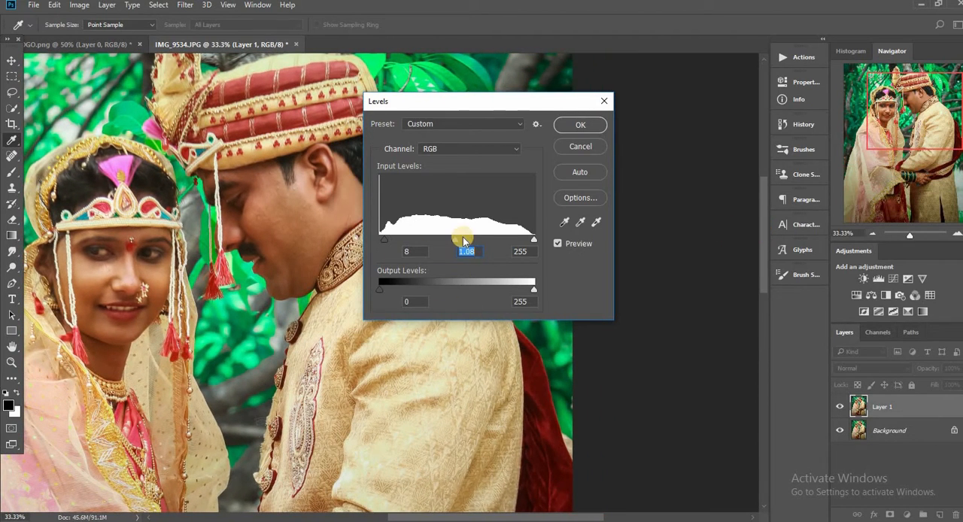
left_click_drag(448, 241, 452, 242)
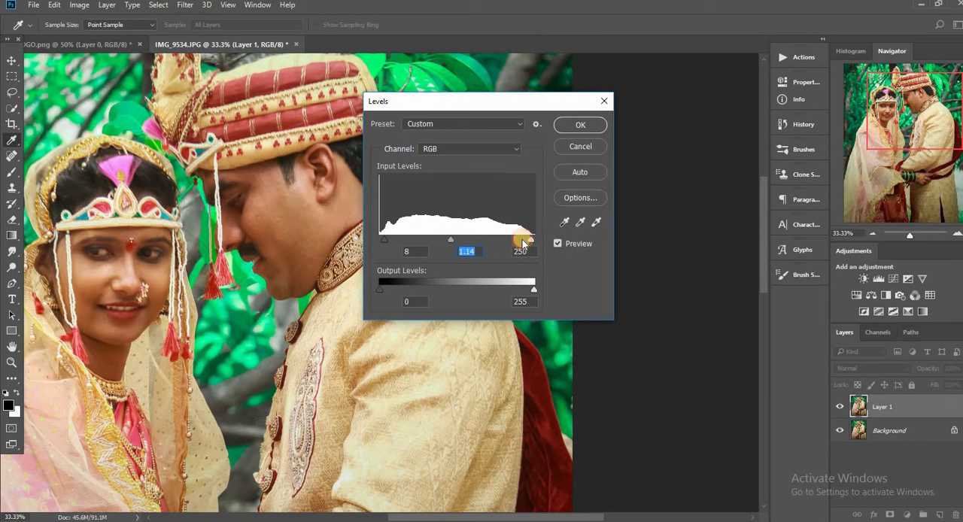
left_click_drag(523, 241, 525, 241)
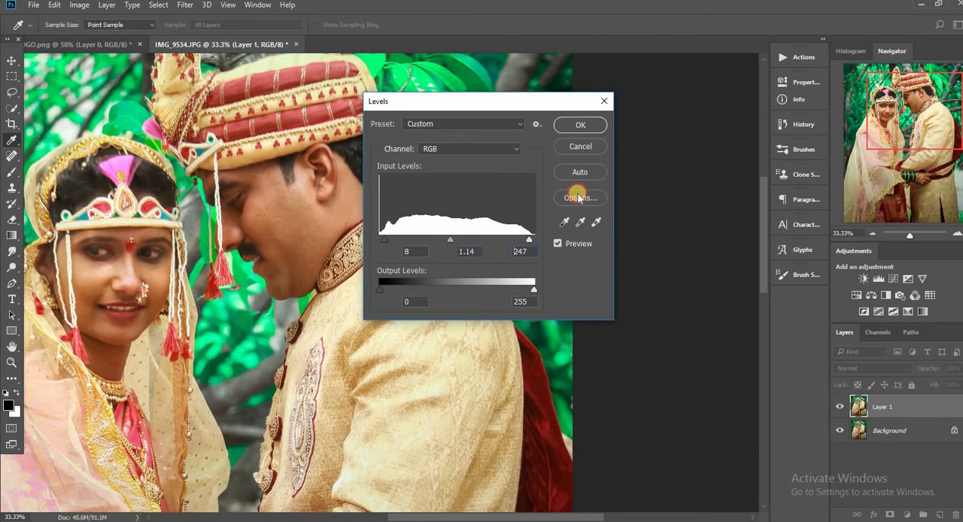
left_click(581, 124)
Step: Add a layer mask that hides all of the Levels-brightened layer, ready for painting over the faces with the Brush tool
key("b")
left_click_drag(508, 517, 497, 519)
key("ctrl+minus")
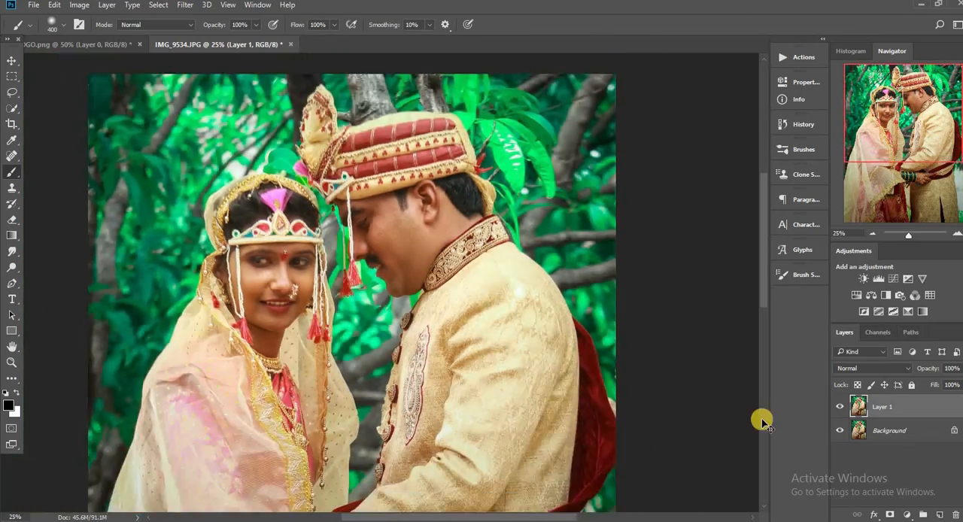
key("ctrl+minus")
key("ctrl+minus")
key("ctrl+plus")
key("ctrl+plus")
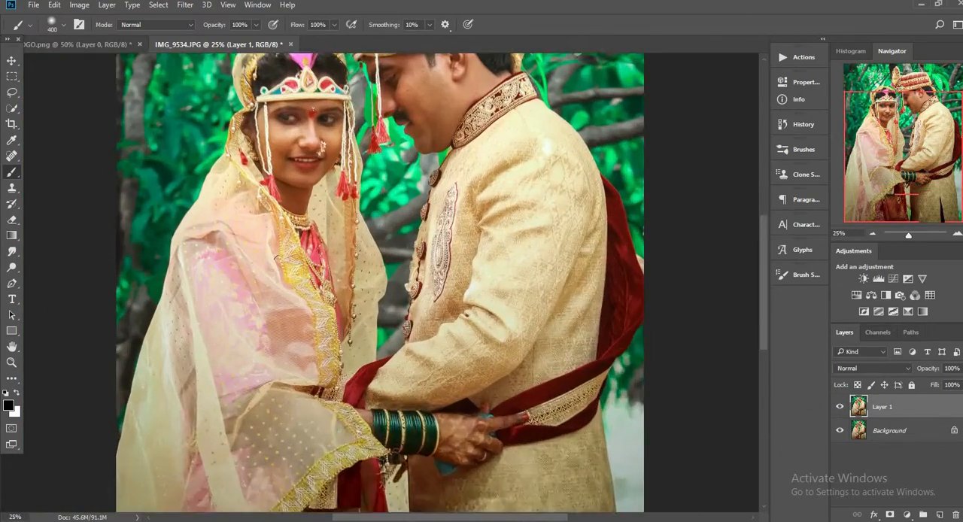
scroll(402, 268, "up", 3)
key("ctrl+plus")
key("ctrl+plus")
left_click(113, 6)
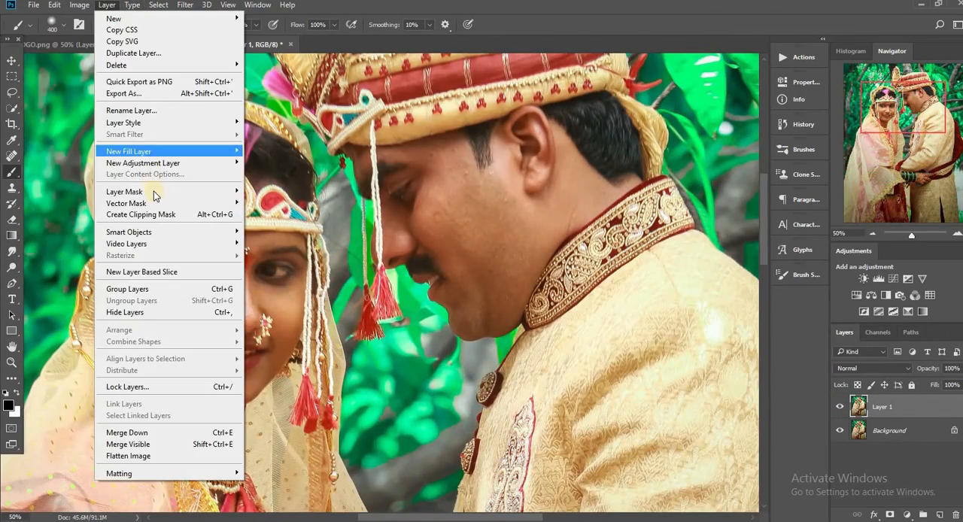
mouse_move(129, 189)
left_click(301, 200)
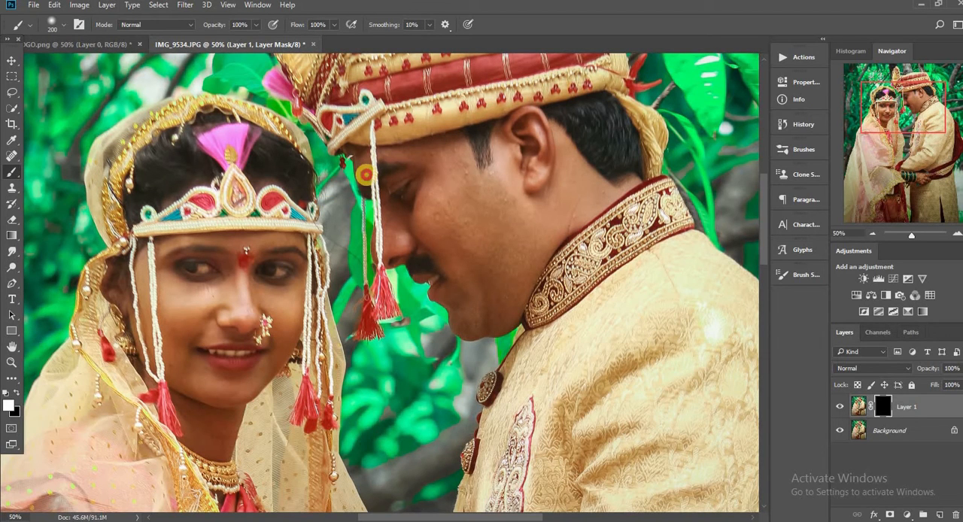
Step: Paint white on the Levels layer's mask over the groom's and bride's faces with a soft 200 to 300 px brush
mouse_move(366, 175)
left_mouse_down()
mouse_move(425, 162)
mouse_move(472, 173)
mouse_move(417, 164)
left_mouse_up()
left_click_drag(489, 227, 455, 200)
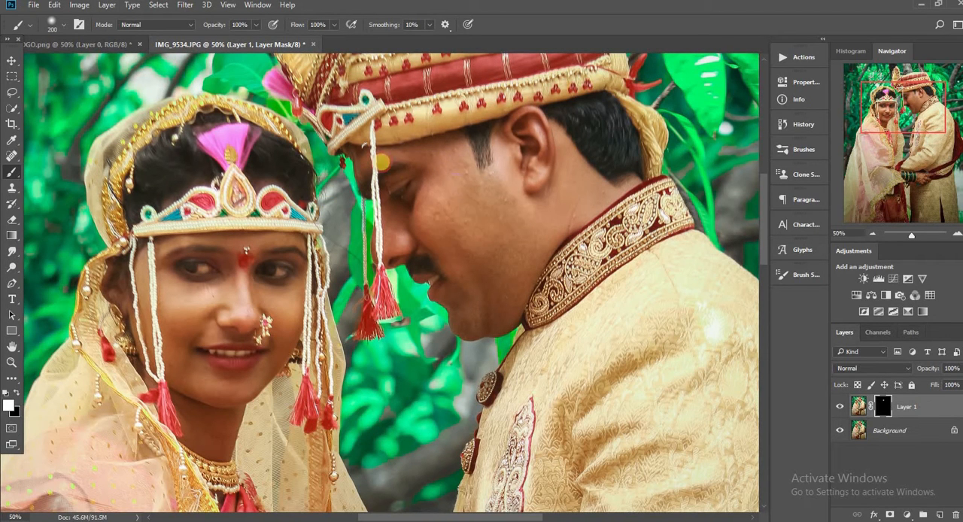
right_click(487, 149)
right_click(451, 184)
left_click(525, 143)
mouse_move(525, 142)
left_mouse_down()
mouse_move(535, 129)
mouse_move(546, 170)
left_mouse_up()
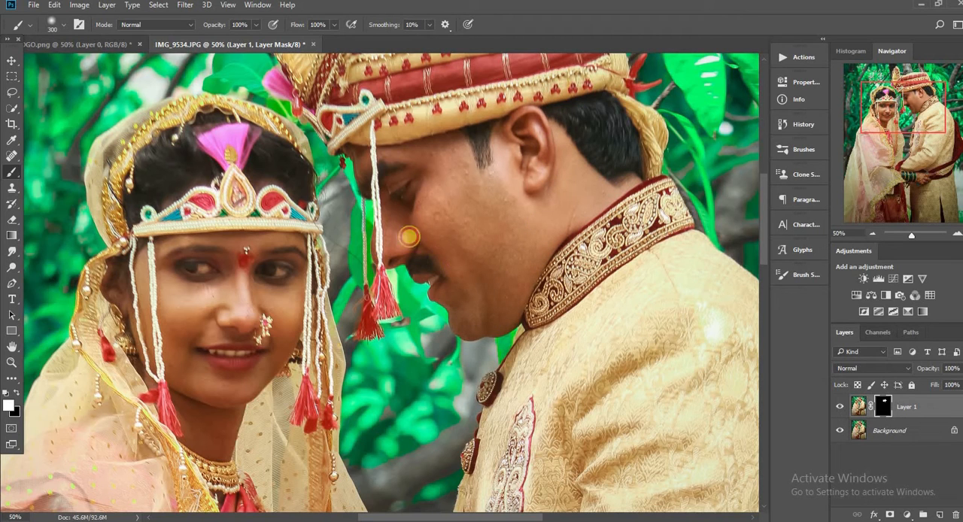
mouse_move(125, 265)
left_mouse_down()
mouse_move(288, 258)
mouse_move(157, 265)
left_mouse_up()
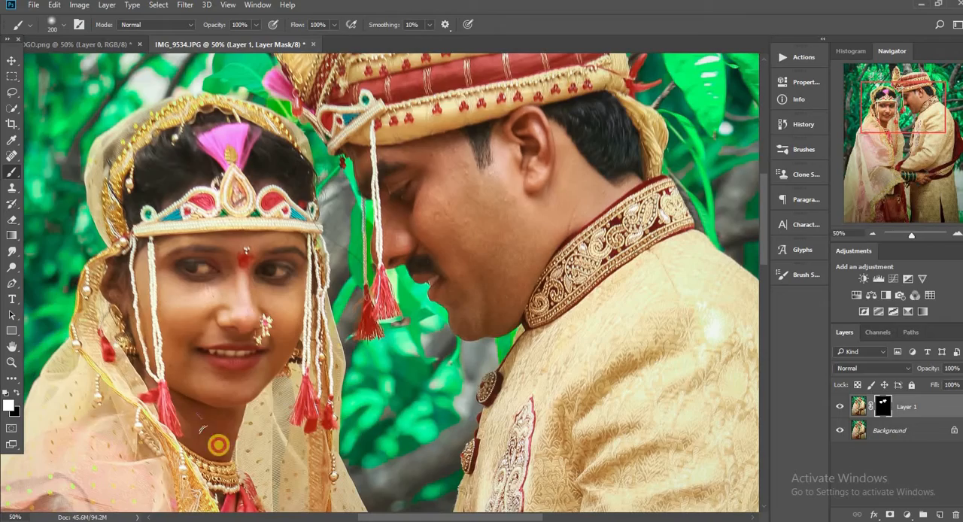
Step: Reveal the brightening on the bride's hennaed hand by painting its mask area white with a 175 px brush
scroll(464, 243, "down", 4)
key("ctrl+minus")
key("ctrl+minus")
key("ctrl+plus")
key("ctrl+plus")
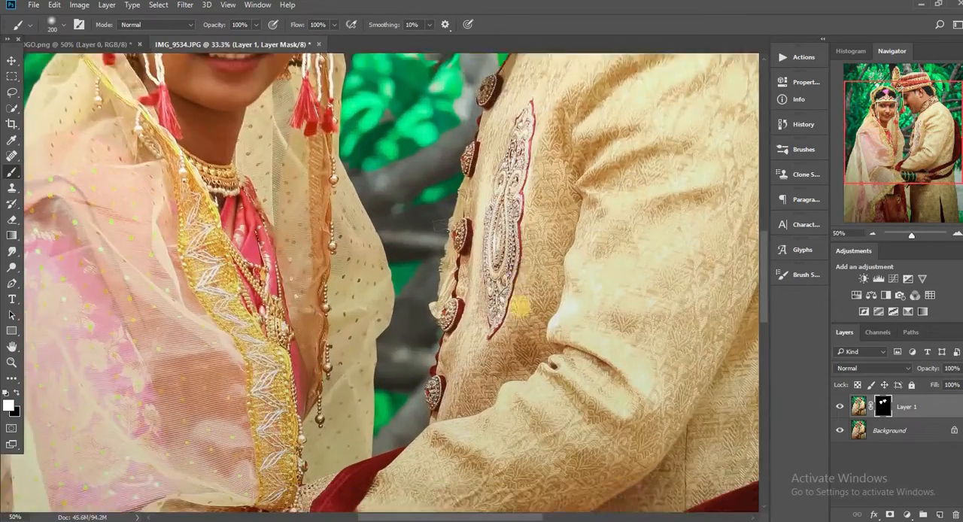
scroll(520, 307, "down", 6)
key("bracketleft")
mouse_move(322, 216)
left_mouse_down()
mouse_move(364, 243)
mouse_move(507, 296)
mouse_move(503, 286)
mouse_move(556, 303)
mouse_move(609, 278)
mouse_move(495, 219)
mouse_move(630, 223)
left_mouse_up()
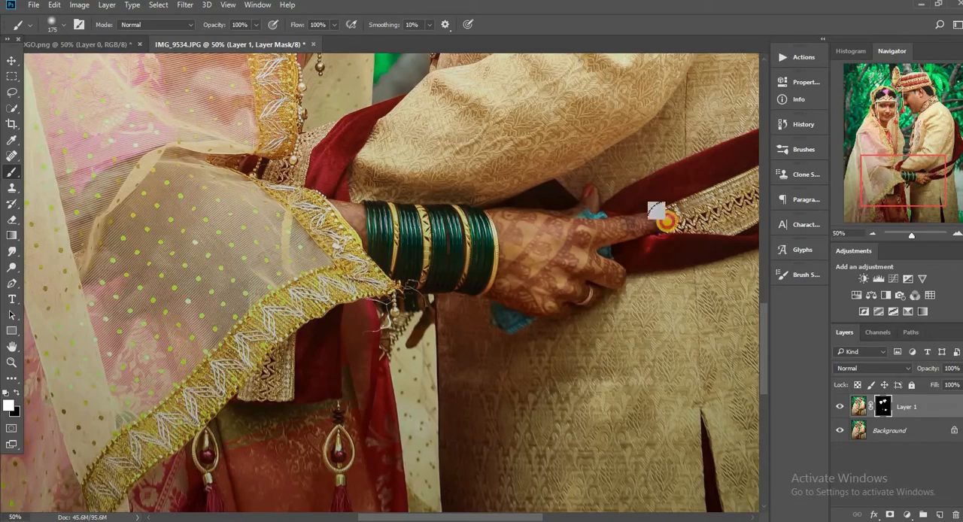
Step: Reduce the brightened layer's opacity to 60% and toggle its visibility to compare the faces
scroll(396, 219, "up", 10)
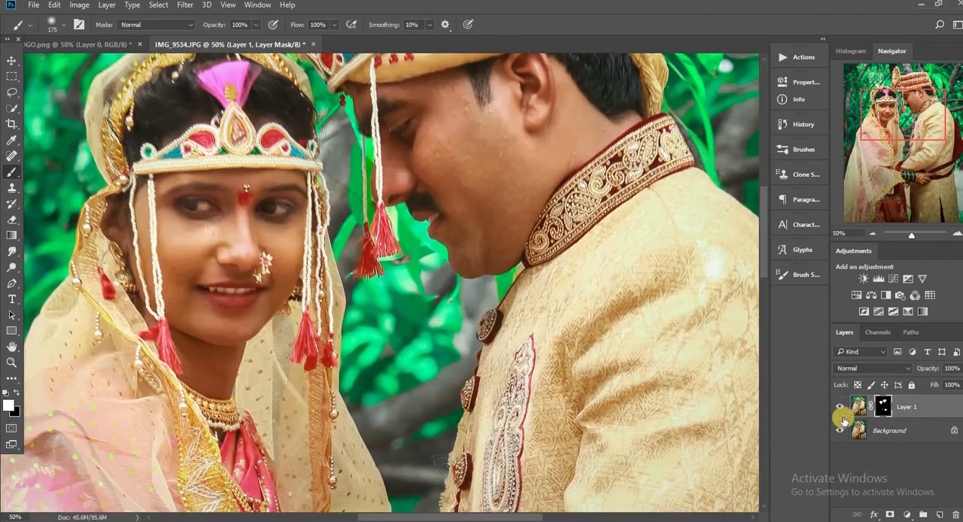
key("ctrl+0")
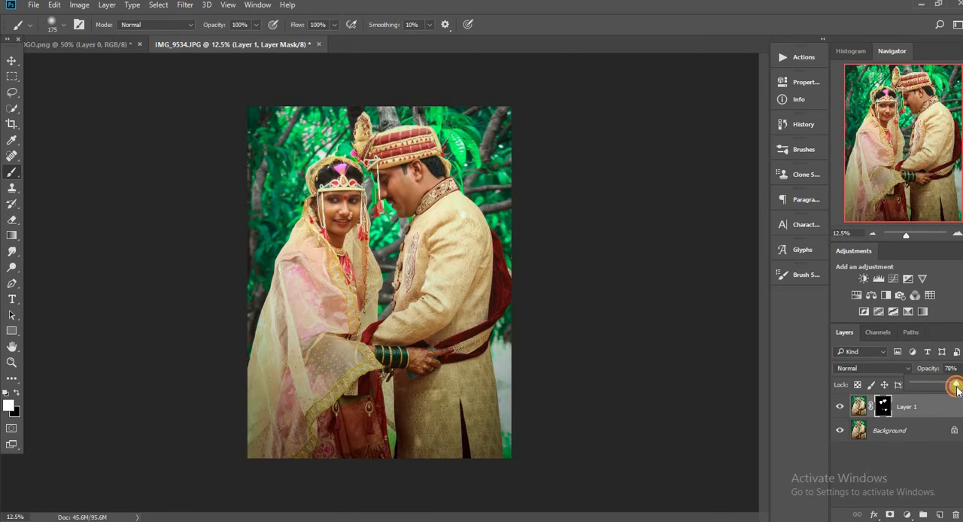
key("ctrl+plus")
key("ctrl+plus")
key("ctrl+plus")
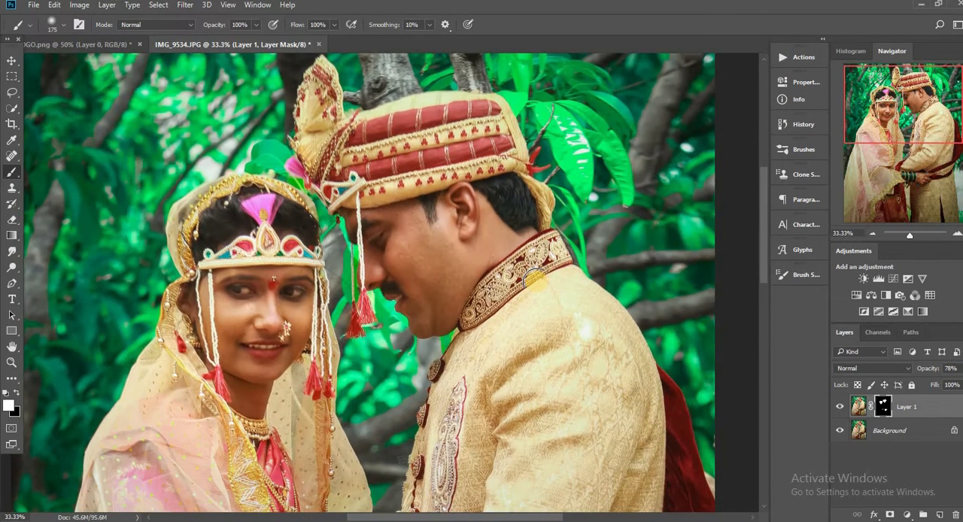
left_click(837, 414)
scroll(391, 283, "down", 3)
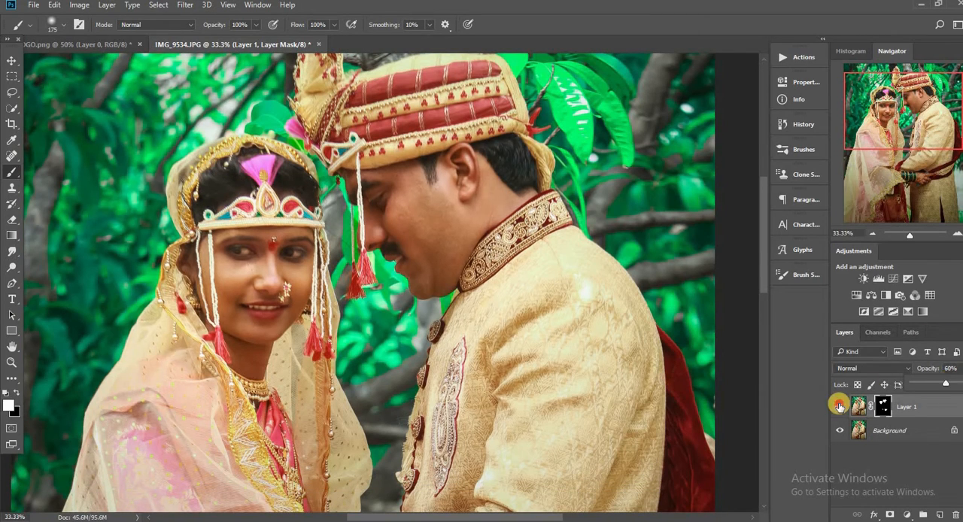
Step: Merge the brightened layer into the background and duplicate the result as a new layer
right_click(907, 406)
left_click(699, 434)
key("ctrl+plus")
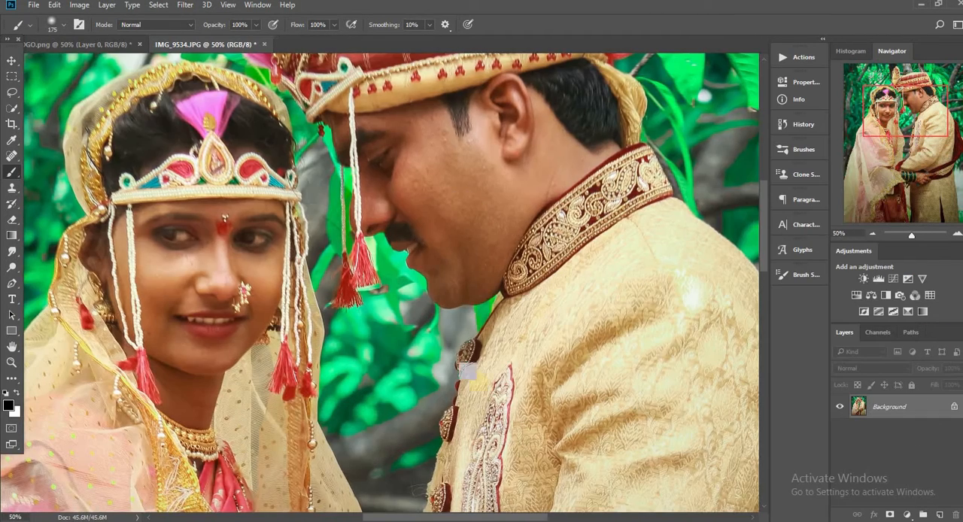
scroll(466, 371, "up", 1)
scroll(467, 371, "left", 3)
key("ctrl+j")
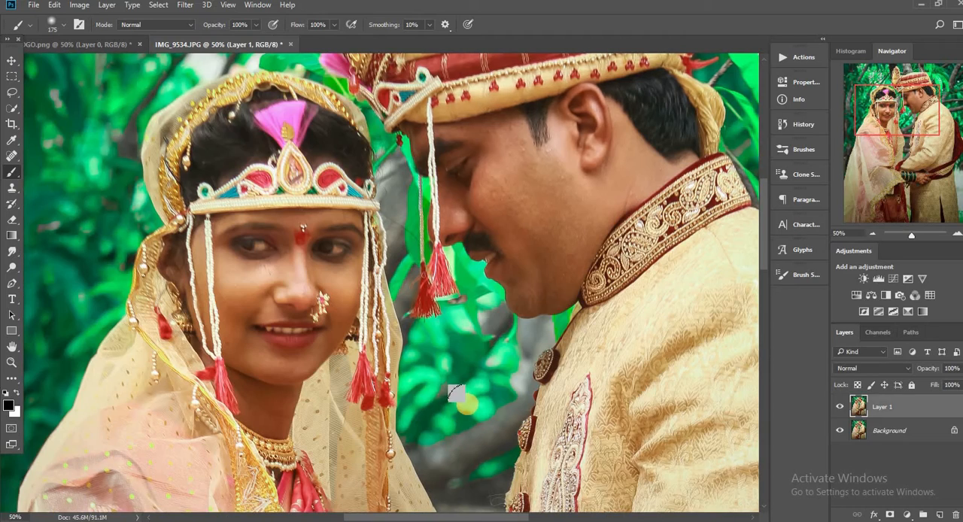
Step: Choose the Mixer Brush, then duplicate Layer 1, hide the copy and make Layer 1 active for skin smoothing
right_click(12, 172)
left_click(71, 209)
key("ctrl+plus")
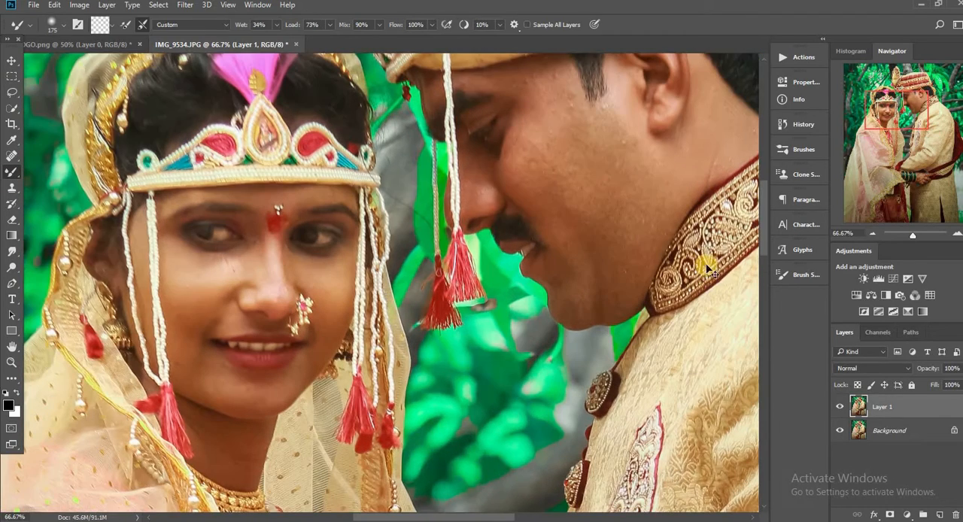
key("ctrl+j")
left_click(838, 406)
key("alt+bracketleft")
Step: Smooth the groom's forehead below the turban with the Mixer Brush at 60 to 70 px
left_click_drag(462, 516, 501, 516)
left_click_drag(763, 193, 764, 170)
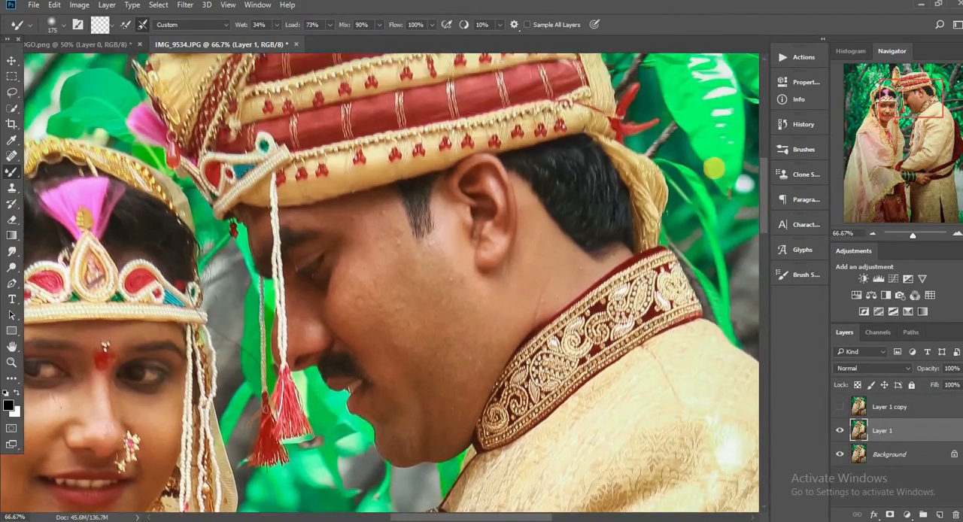
key("bracketleft")
key("bracketleft")
key("bracketleft")
key("bracketleft")
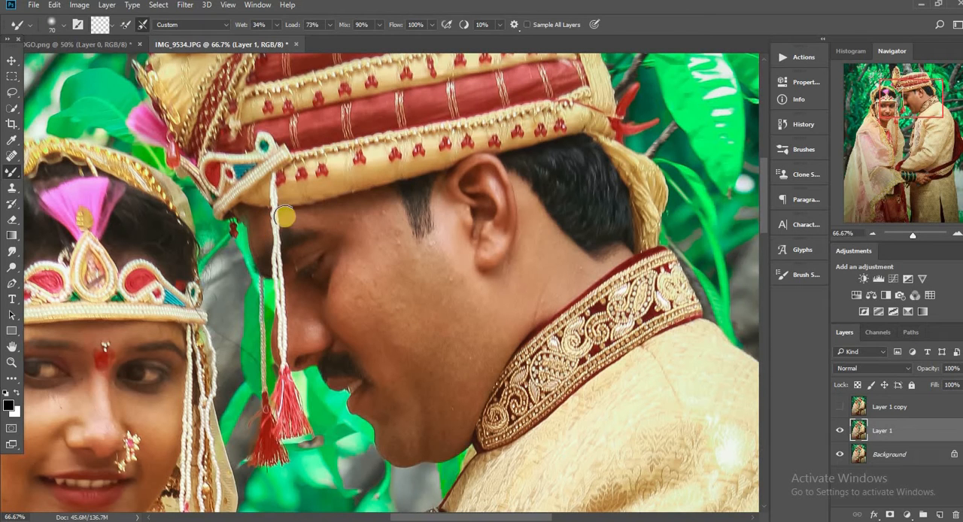
key("ctrl+plus")
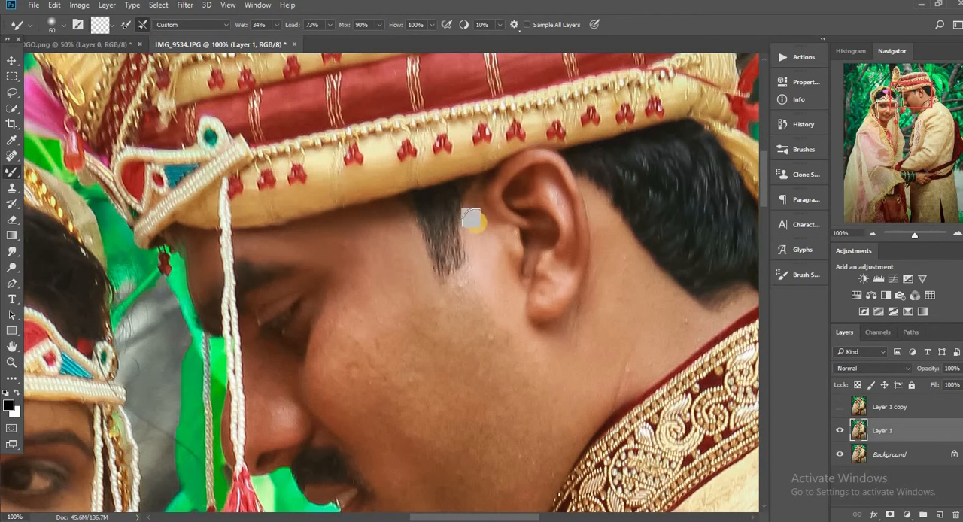
Step: Blend the skin on the groom's temple and in front of his ear with the Mixer Brush at up to 100 px
key("ctrl+minus")
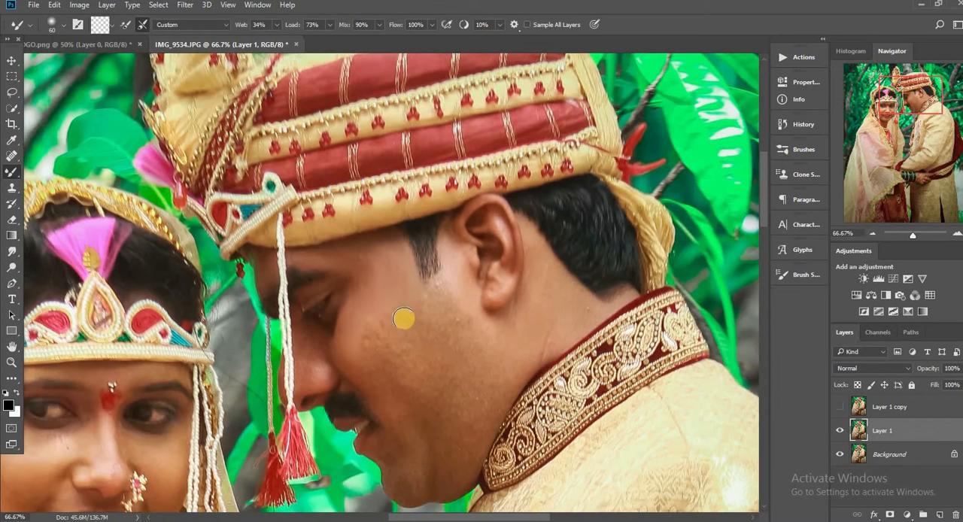
key("bracketright")
key("bracketright")
key("bracketright")
key("bracketright")
left_click_drag(388, 258, 388, 255)
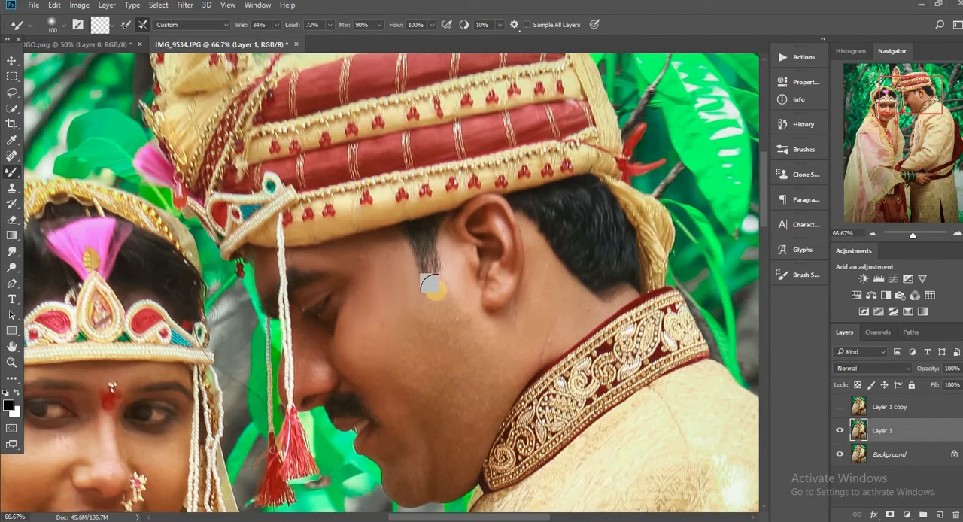
left_click_drag(431, 285, 434, 271)
key("bracketleft")
left_click_drag(446, 239, 467, 294)
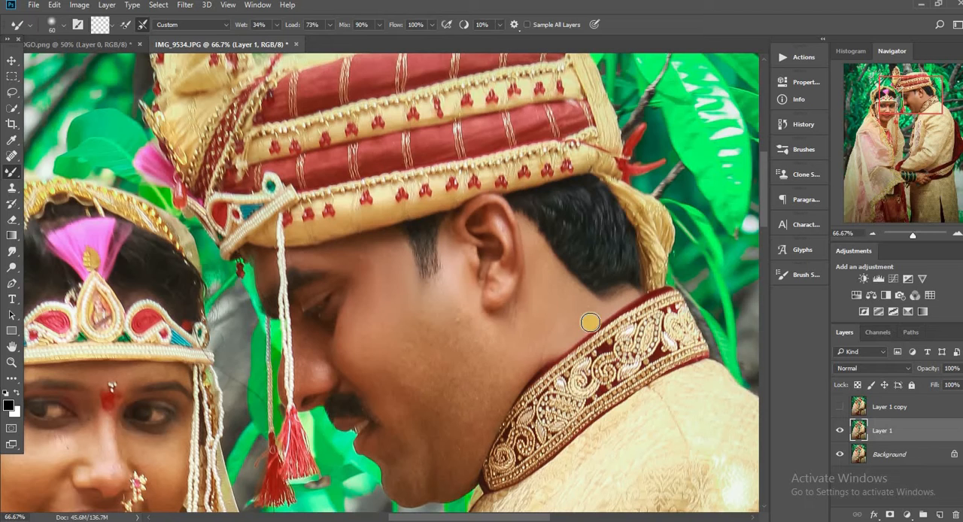
Step: Even out the groom's middle cheek with the Mixer Brush at 125 px, reducing it to 90 px for closer work
key("bracketright")
key("bracketright")
key("bracketright")
key("bracketright")
key("bracketright")
left_click(456, 365)
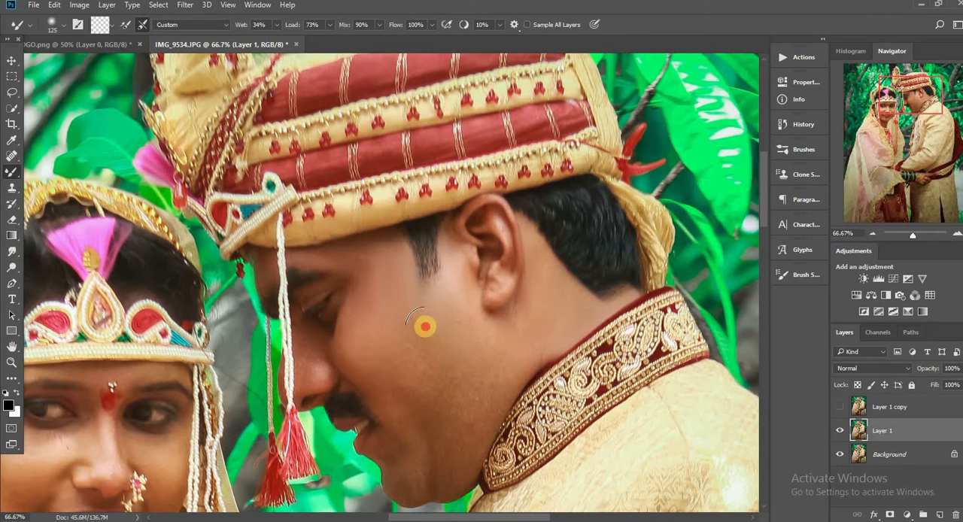
key("ctrl+plus")
key("bracketleft")
key("bracketleft")
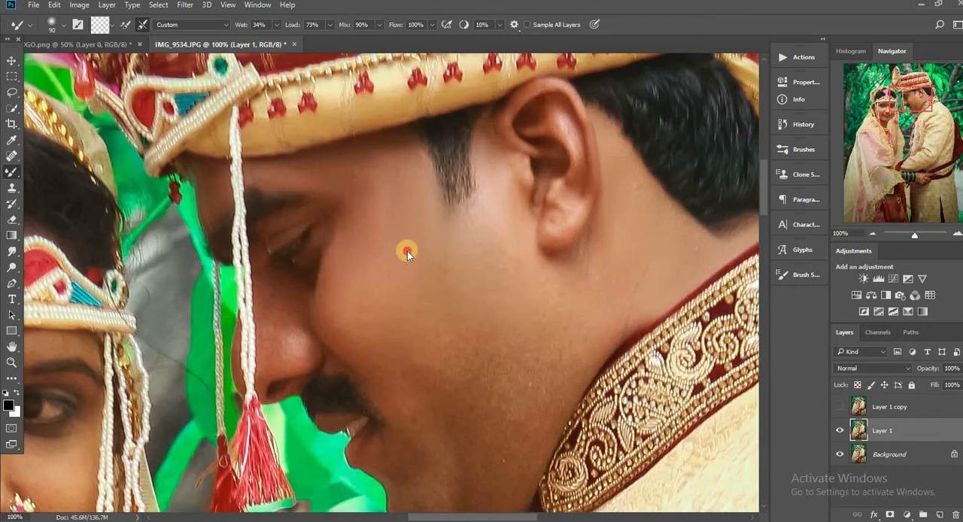
Step: Soften the skin beside the groom's eye, on the upper cheek and below the sideburn with the Mixer Brush at 90 to 100 px
scroll(511, 258, "down", 2)
key("bracketleft")
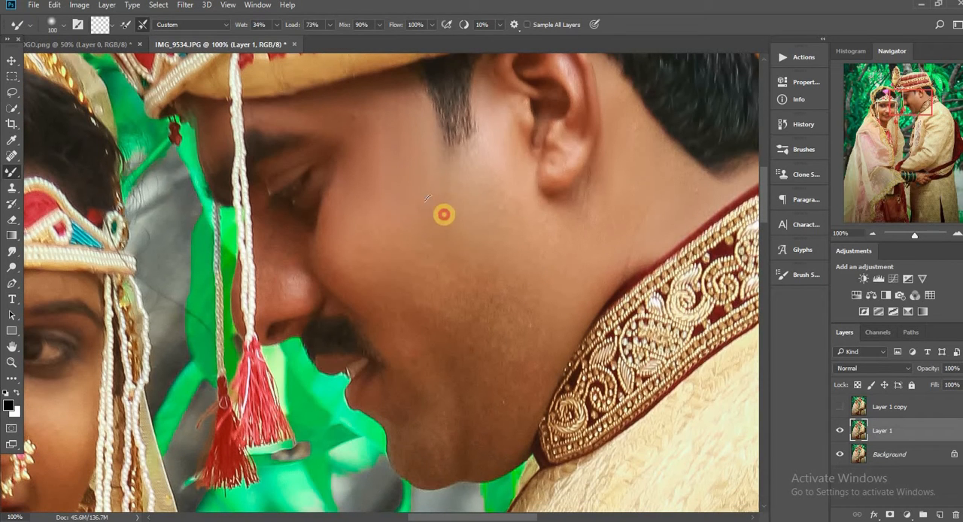
left_click_drag(362, 221, 339, 215)
key("bracketleft")
left_click_drag(366, 148, 349, 153)
left_click_drag(347, 226, 338, 233)
left_click_drag(438, 159, 410, 176)
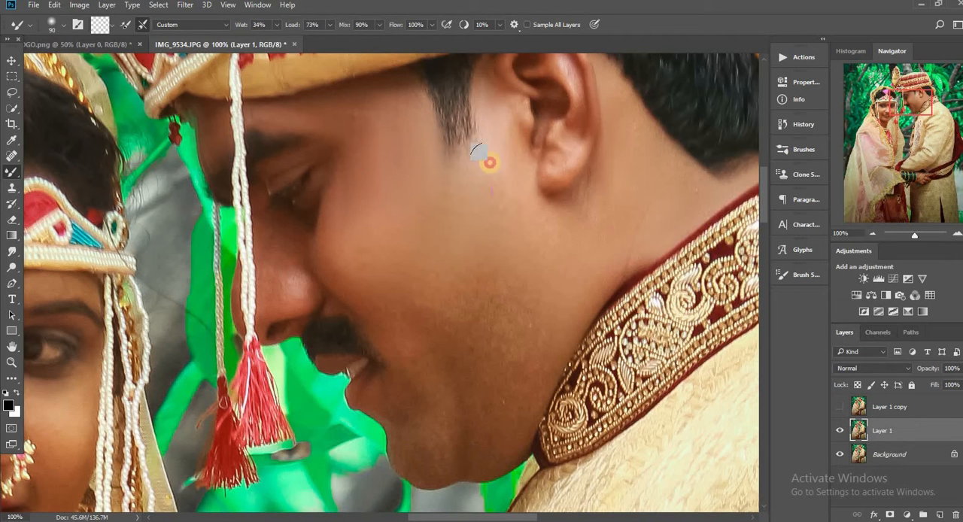
Step: Smooth the groom's lower cheek and jaw with long Mixer Brush strokes at 175 px
scroll(322, 176, "down", 2)
key("bracketright")
key("bracketright")
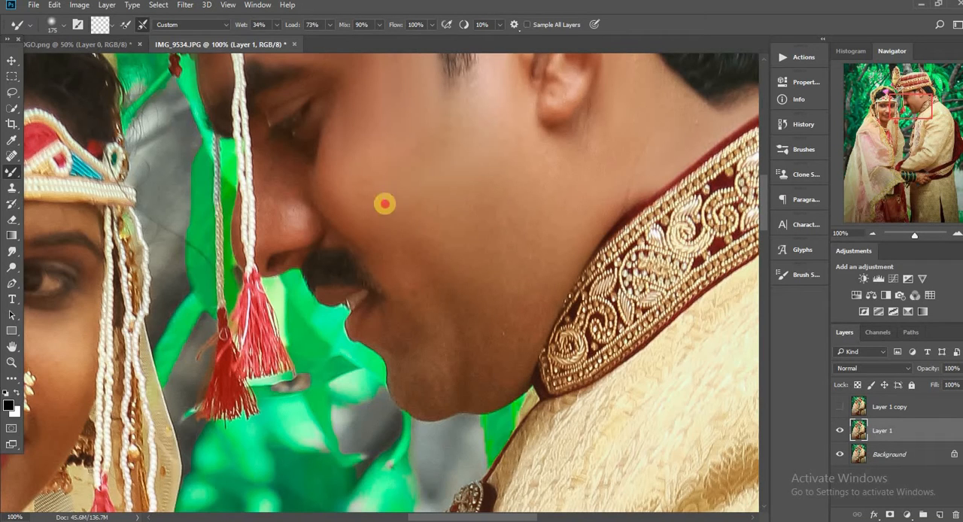
mouse_move(531, 272)
left_mouse_down()
mouse_move(533, 199)
mouse_move(522, 193)
mouse_move(438, 247)
left_mouse_up()
left_click_drag(488, 327, 517, 301)
left_click_drag(467, 68, 472, 9)
Step: Blend the stubble along the groom's jawline and chin with the Mixer Brush at 60 to 90 px
key("bracketleft")
key("bracketleft")
key("bracketleft")
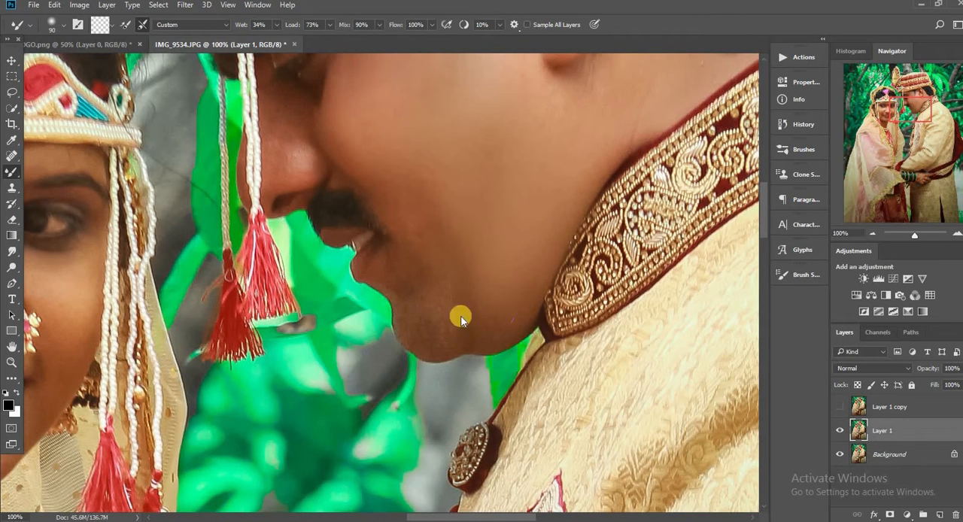
mouse_move(508, 286)
left_mouse_down()
mouse_move(463, 191)
mouse_move(389, 181)
mouse_move(418, 196)
mouse_move(398, 180)
left_mouse_up()
key("bracketleft")
mouse_move(433, 256)
left_mouse_down()
mouse_move(447, 287)
mouse_move(446, 334)
mouse_move(435, 339)
mouse_move(463, 318)
mouse_move(437, 284)
mouse_move(423, 297)
mouse_move(430, 264)
left_mouse_up()
key("bracketleft")
key("bracketleft")
left_click_drag(497, 325, 474, 341)
Step: Refine the skin below the groom's lower lip and along the chin edge with small Mixer Brush strokes
key("ctrl+plus")
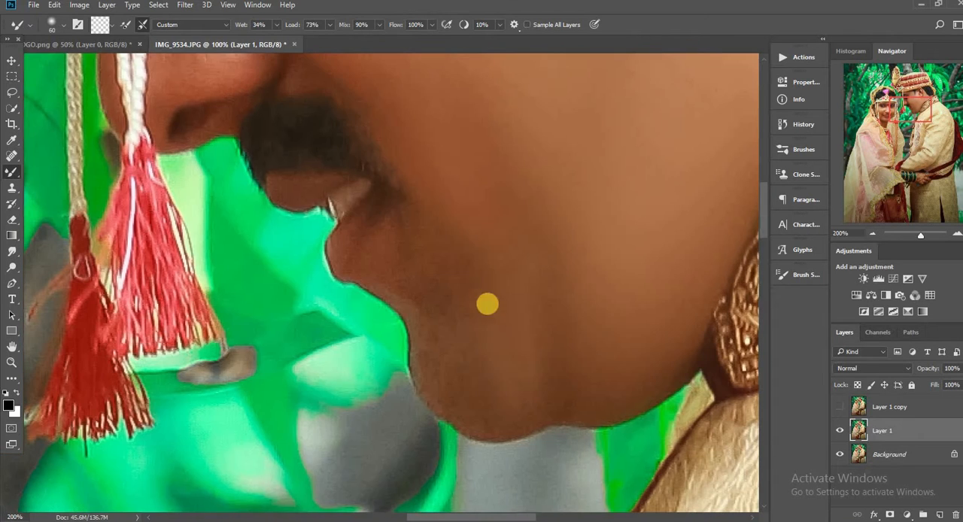
key("bracketright")
left_click_drag(517, 307, 508, 323)
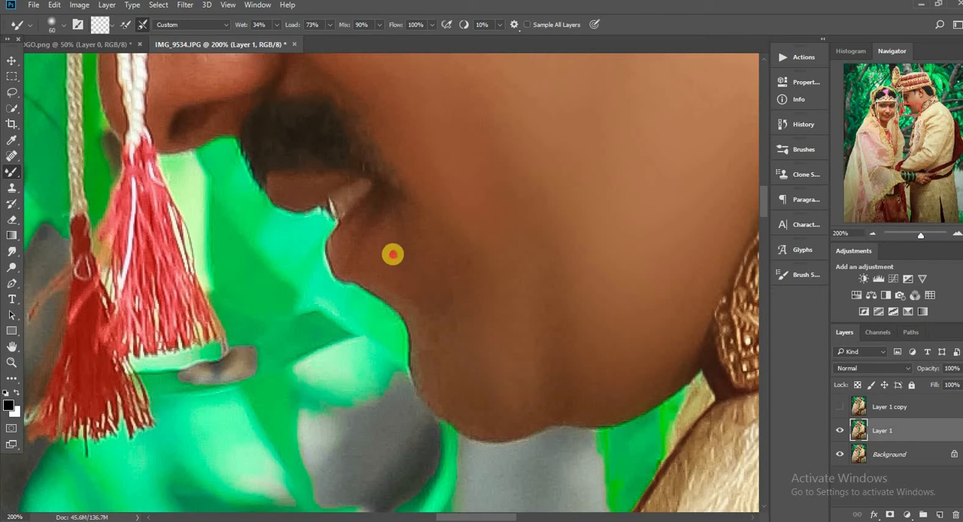
key("bracketleft")
left_click_drag(448, 261, 513, 258)
left_click_drag(478, 368, 532, 397)
key("bracketleft")
key("bracketleft")
left_click_drag(670, 362, 582, 406)
mouse_move(700, 344)
left_mouse_down()
mouse_move(554, 398)
mouse_move(438, 342)
left_mouse_up()
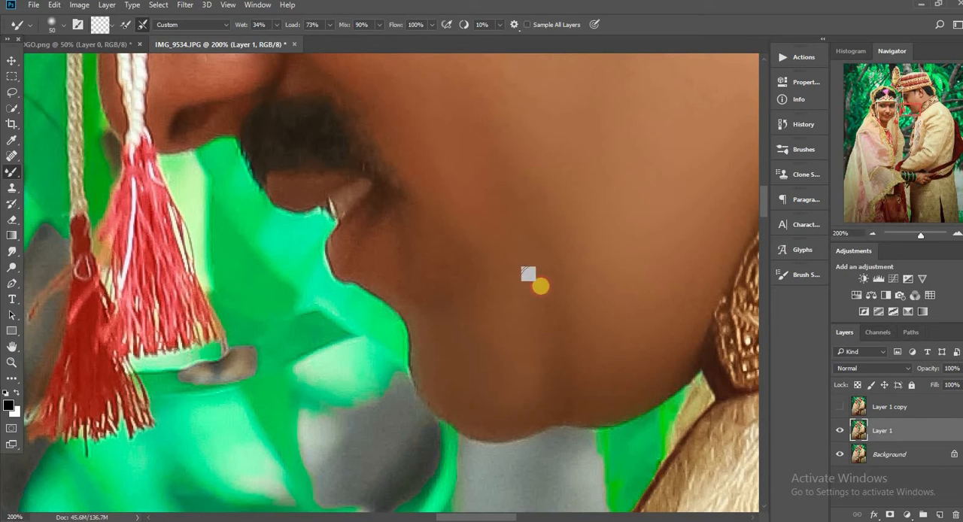
Step: Smooth the patches between the groom's mouth corner, cheek and chin with the Mixer Brush at up to 70 px
key("bracketright")
key("bracketright")
key("bracketright")
left_click_drag(530, 214, 534, 221)
scroll(457, 202, "up", 3)
key("bracketright")
key("bracketright")
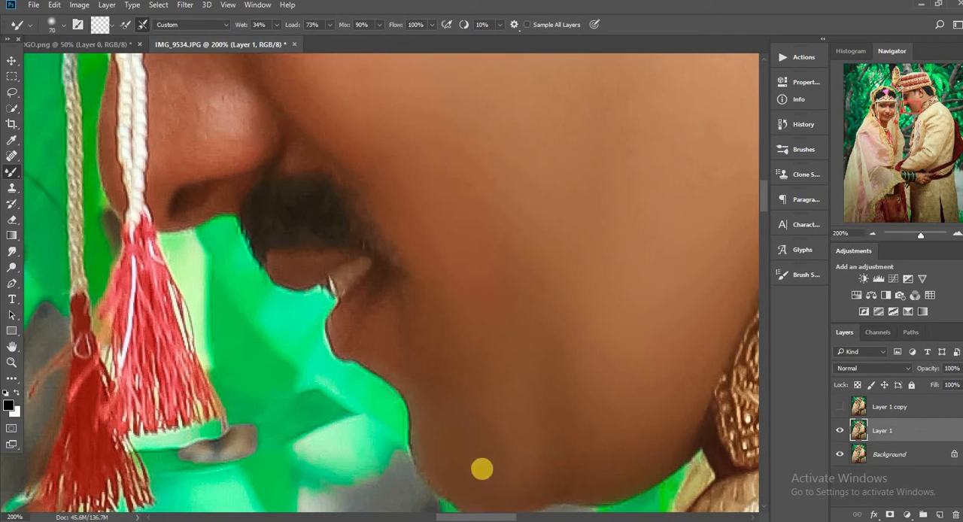
left_click_drag(445, 424, 414, 350)
key("bracketleft")
key("bracketleft")
mouse_move(374, 324)
left_mouse_down()
mouse_move(454, 288)
mouse_move(444, 334)
left_mouse_up()
Step: Smooth the groom's neck between the earlobe and the embroidered collar with the Mixer Brush at 90 to 100 px
key("ctrl+minus")
key("ctrl+minus")
scroll(493, 242, "up", 3)
key("bracketright")
key("bracketright")
key("bracketright")
key("bracketright")
key("bracketright")
key("ctrl+plus")
left_click_drag(469, 517, 488, 517)
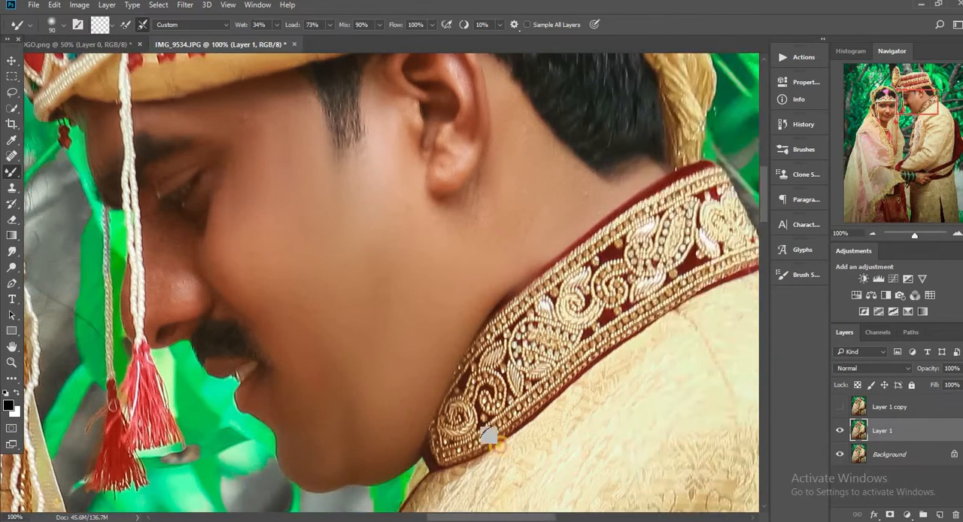
key("ctrl+plus")
scroll(541, 290, "up", 5)
key("bracketleft")
left_click_drag(514, 419, 527, 425)
left_click_drag(501, 517, 520, 516)
key("bracketright")
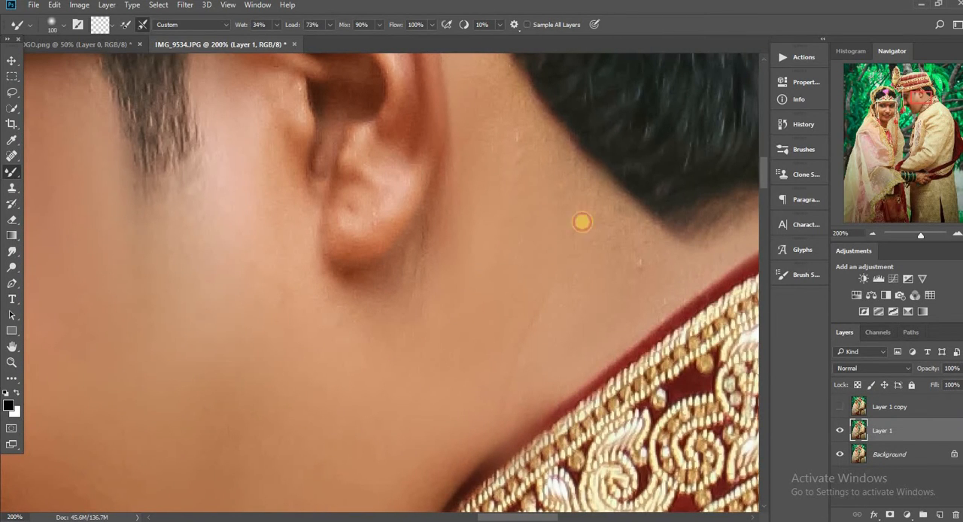
Step: Blend the skin along the groom's rear hairline and behind his ear with the Mixer Brush at 45 to 50 px
scroll(537, 153, "up", 2)
key("bracketleft")
key("bracketleft")
key("bracketleft")
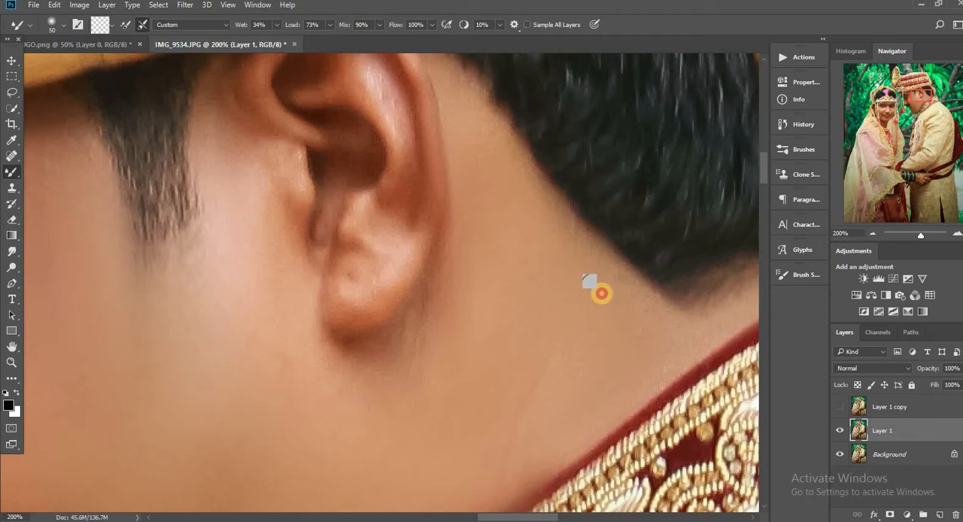
left_click_drag(503, 137, 513, 173)
scroll(496, 175, "up", 2)
key("bracketleft")
left_click_drag(442, 143, 477, 206)
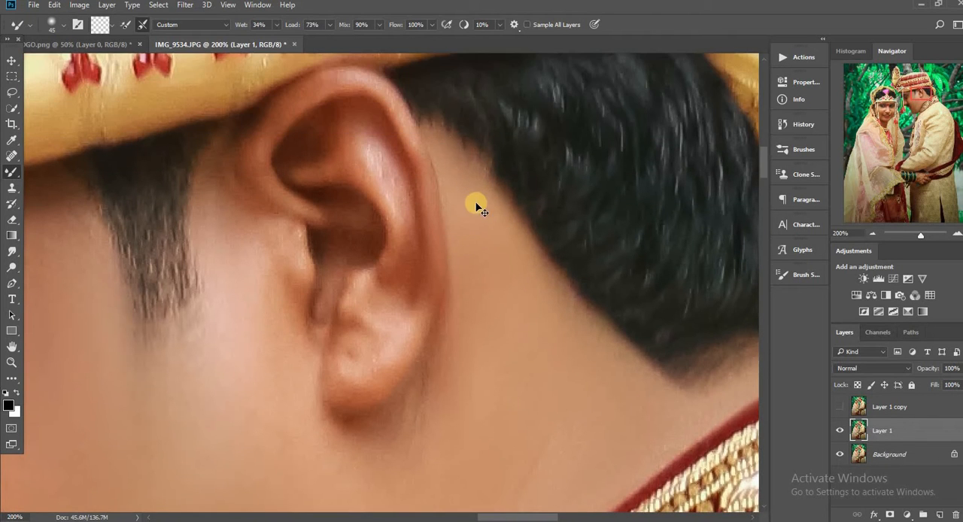
Step: Blend the skin beside the groom's sideburn and along the nape above his collar with the Mixer Brush at 60 px
key("ctrl+minus")
scroll(508, 169, "down", 3)
key("bracketright")
key("bracketright")
key("bracketright")
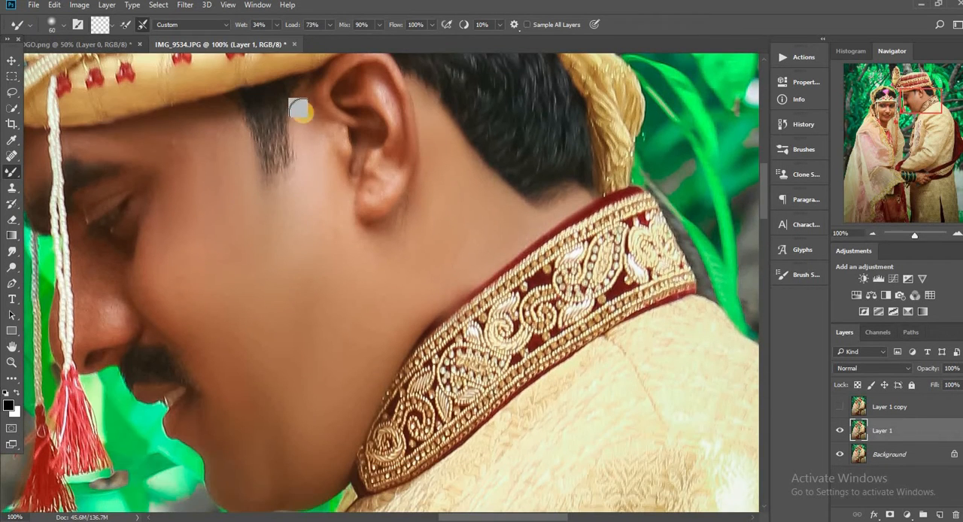
key("ctrl+minus")
key("ctrl+plus")
scroll(300, 187, "up", 1)
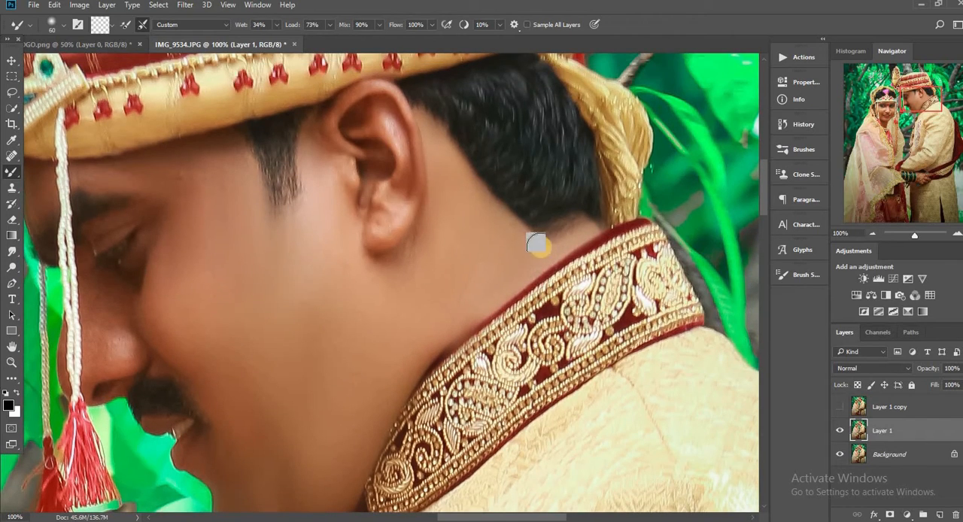
Step: Smooth the groom's cheek between the outer eye corner and the jaw with the Mixer Brush at 50 to 70 px
left_click_drag(488, 519, 466, 519)
key("bracketright")
key("bracketright")
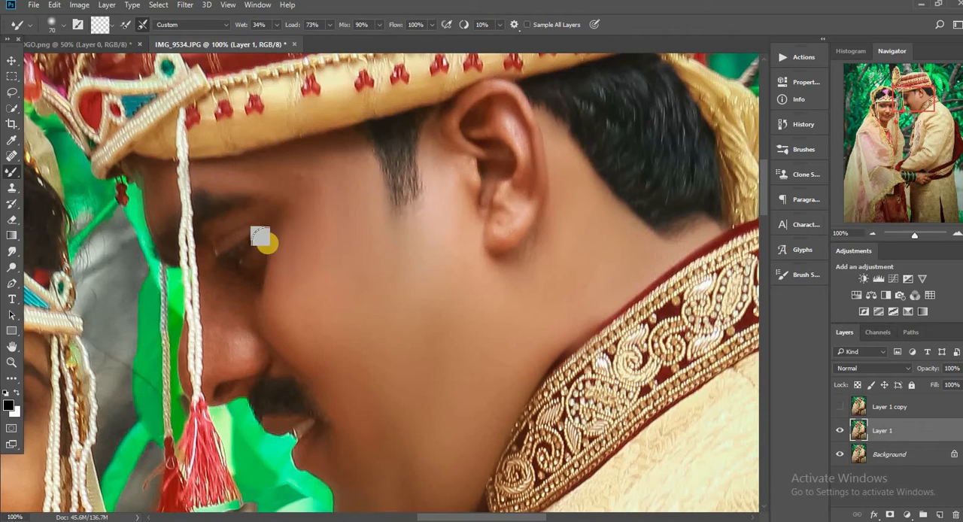
key("bracketleft")
key("bracketleft")
key("ctrl+plus")
scroll(282, 371, "down", 3)
key("ctrl+minus")
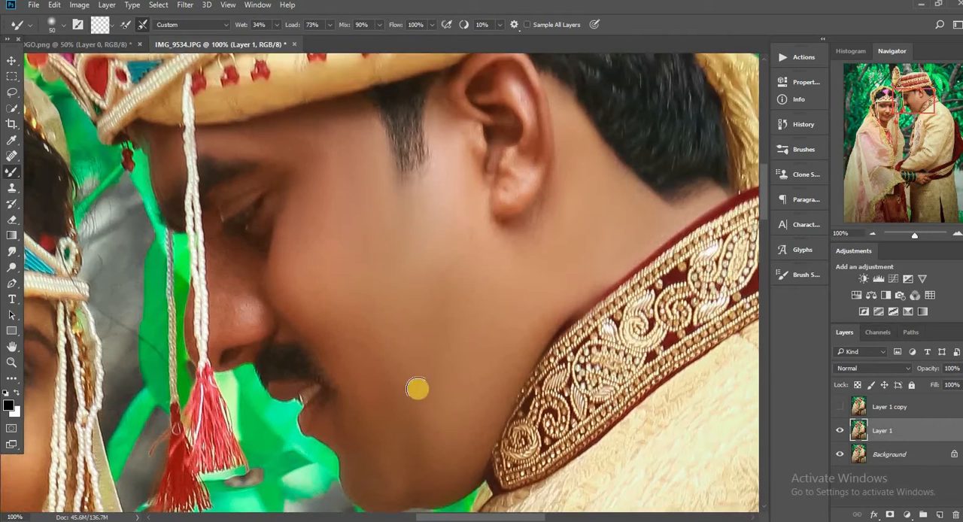
Step: Even out the groom's lower cheek and jaw with a large Mixer Brush of up to 200 px
scroll(398, 357, "down", 1)
key("bracketright")
key("bracketright")
key("bracketright")
key("bracketright")
key("ctrl+plus")
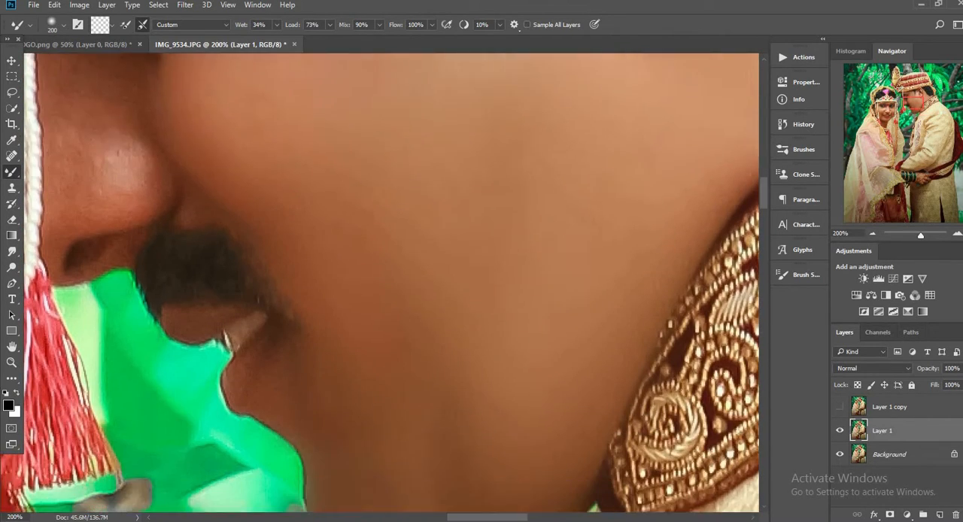
Step: Smooth the groom's forehead and temple below the turban edge with the Mixer Brush reduced to 60 px
scroll(366, 289, "down", 1)
left_click_drag(452, 517, 423, 516)
scroll(499, 398, "up", 8)
key("bracketleft")
key("bracketleft")
key("bracketleft")
key("bracketleft")
key("bracketleft")
key("bracketleft")
left_click_drag(464, 259, 442, 256)
key("bracketleft")
key("bracketleft")
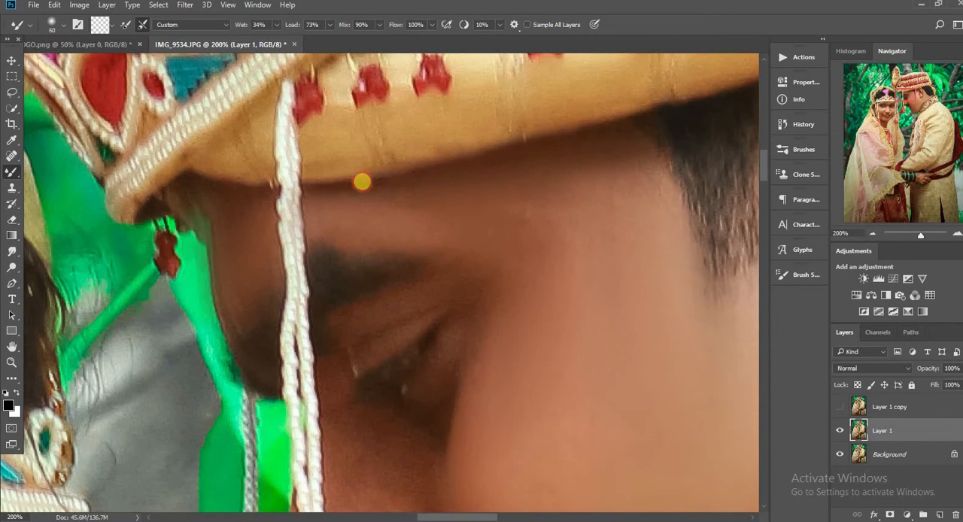
Step: Blend the skin around the groom's eye and upper nose bridge with the Mixer Brush at 40 px
scroll(466, 264, "down", 3)
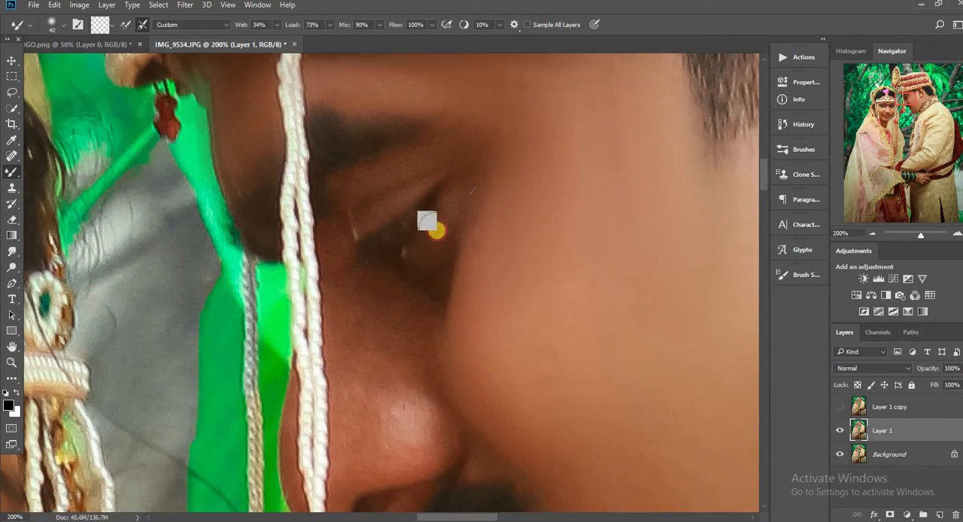
key("bracketleft")
key("bracketleft")
scroll(384, 203, "down", 3)
scroll(385, 203, "up", 1)
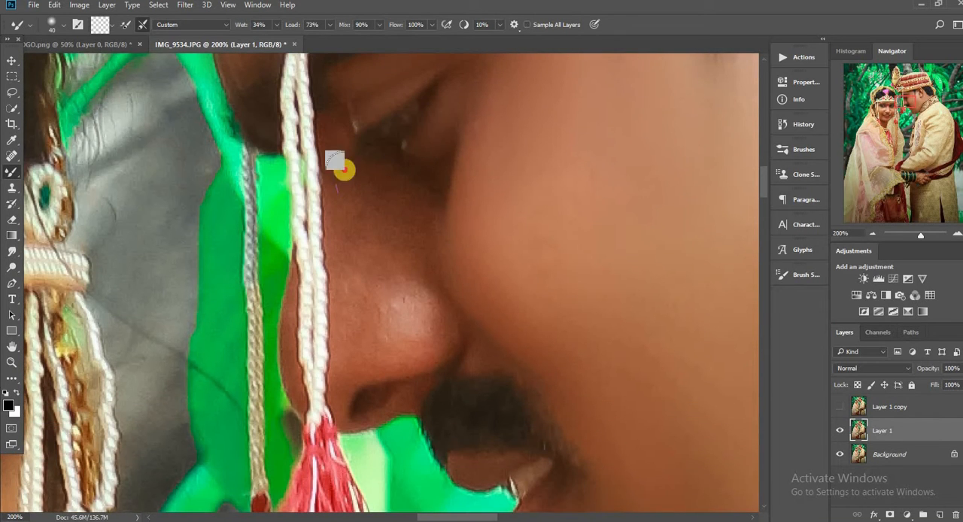
key("bracketleft")
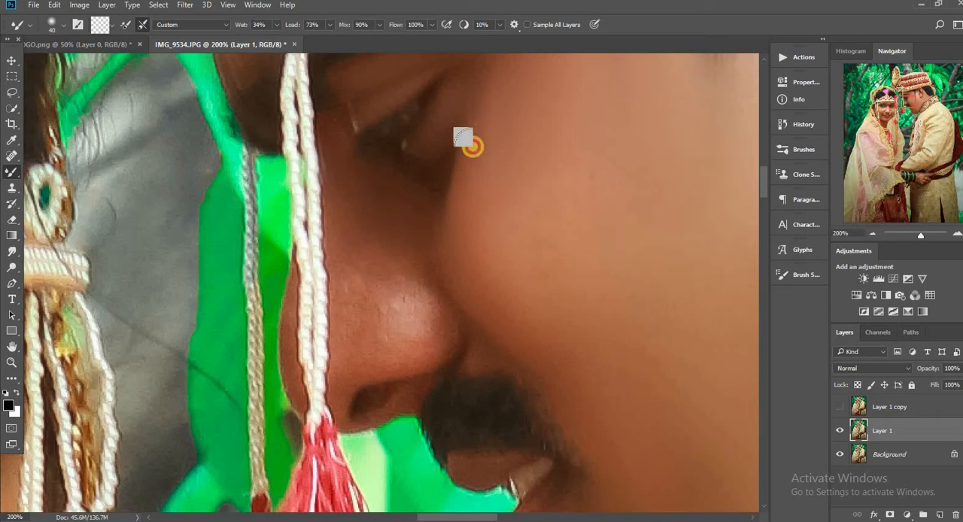
Step: Smooth the groom's nose from bridge to tip and the crease beside his cheek with the Mixer Brush, going down to 25 px
key("bracketright")
mouse_move(361, 334)
left_mouse_down()
mouse_move(359, 297)
mouse_move(401, 309)
mouse_move(358, 296)
mouse_move(351, 272)
mouse_move(389, 296)
mouse_move(350, 280)
mouse_move(387, 278)
mouse_move(409, 290)
mouse_move(394, 271)
mouse_move(379, 283)
mouse_move(408, 290)
left_mouse_up()
key("bracketleft")
mouse_move(426, 327)
left_mouse_down()
mouse_move(381, 265)
mouse_move(414, 332)
mouse_move(435, 343)
mouse_move(384, 363)
mouse_move(433, 345)
mouse_move(429, 304)
mouse_move(345, 290)
left_mouse_up()
key("bracketleft")
mouse_move(381, 333)
left_mouse_down()
mouse_move(419, 362)
mouse_move(354, 425)
mouse_move(431, 379)
left_mouse_up()
key("bracketleft")
key("bracketleft")
key("bracketright")
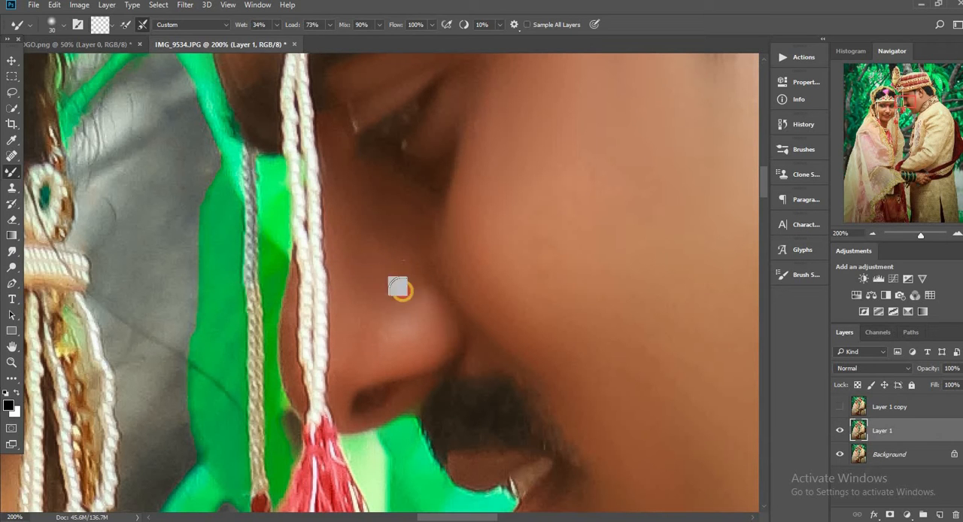
scroll(298, 396, "up", 2)
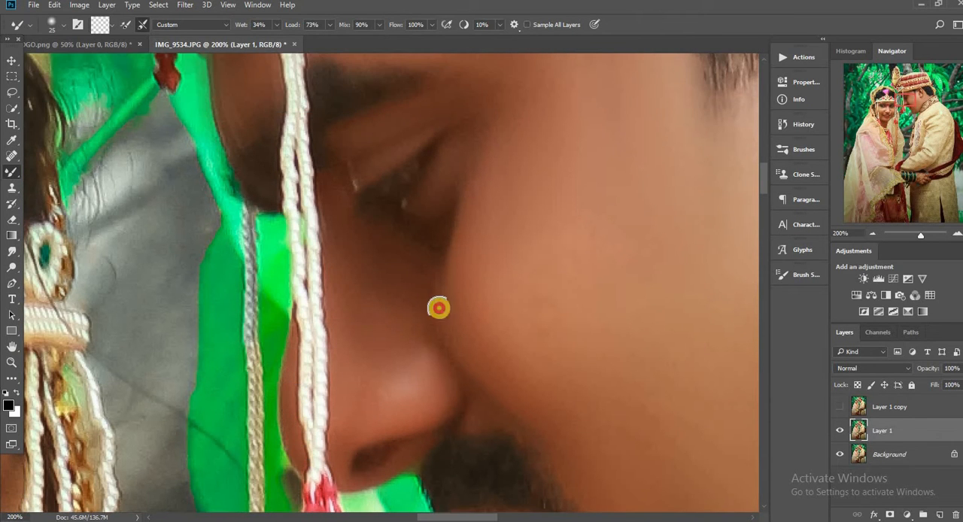
left_click_drag(438, 307, 439, 298)
Step: Blend the groom's whole cheek, from sideburn to jaw, with the Mixer Brush at 90 to 150 px
key("ctrl+minus")
key("ctrl+minus")
key("bracketright")
key("bracketright")
key("bracketright")
key("bracketright")
key("bracketright")
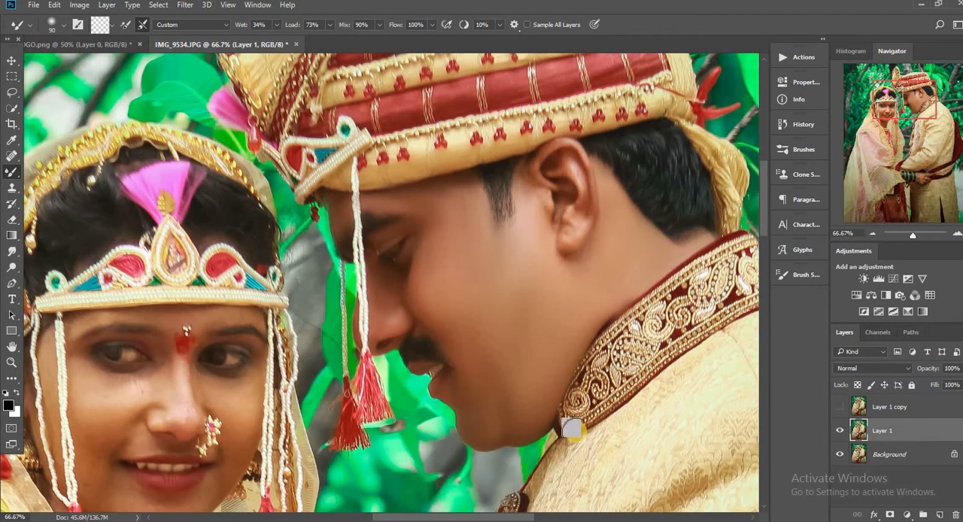
scroll(579, 478, "left", 5)
scroll(579, 478, "right", 5)
key("bracketright")
key("bracketright")
key("bracketright")
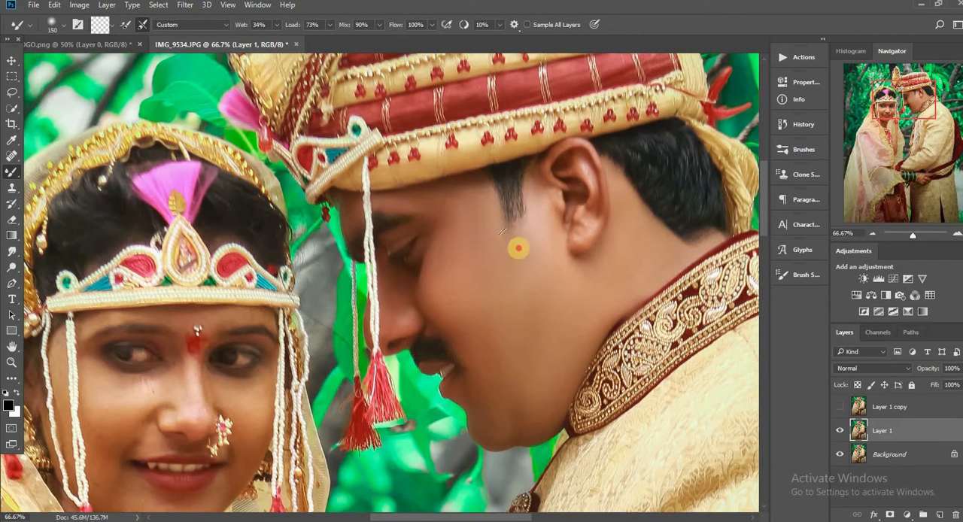
Step: Smooth the bride's forehead and the skin around her brows with the Mixer Brush at 35 to 50 px
scroll(370, 497, "left", 2)
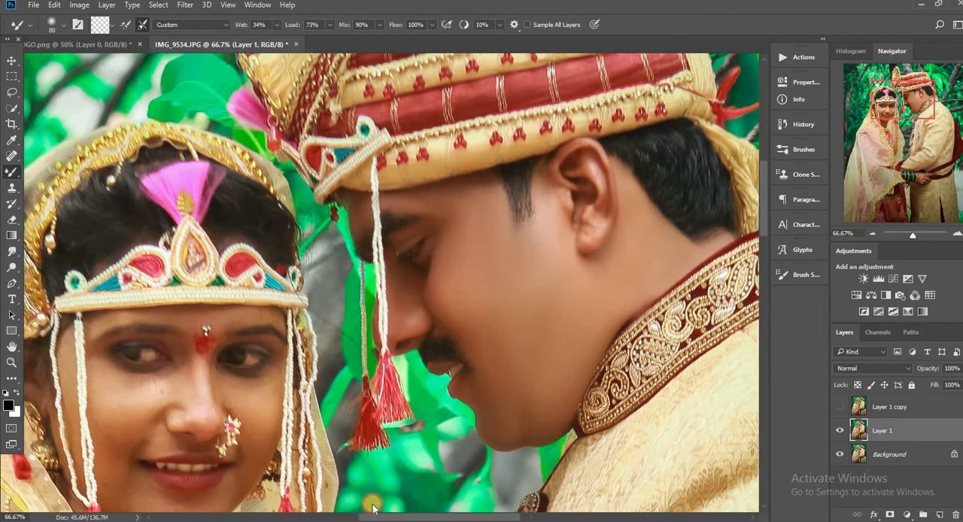
key("ctrl+plus")
scroll(332, 314, "left", 3)
key("bracketleft")
key("bracketleft")
key("bracketleft")
scroll(322, 305, "down", 3)
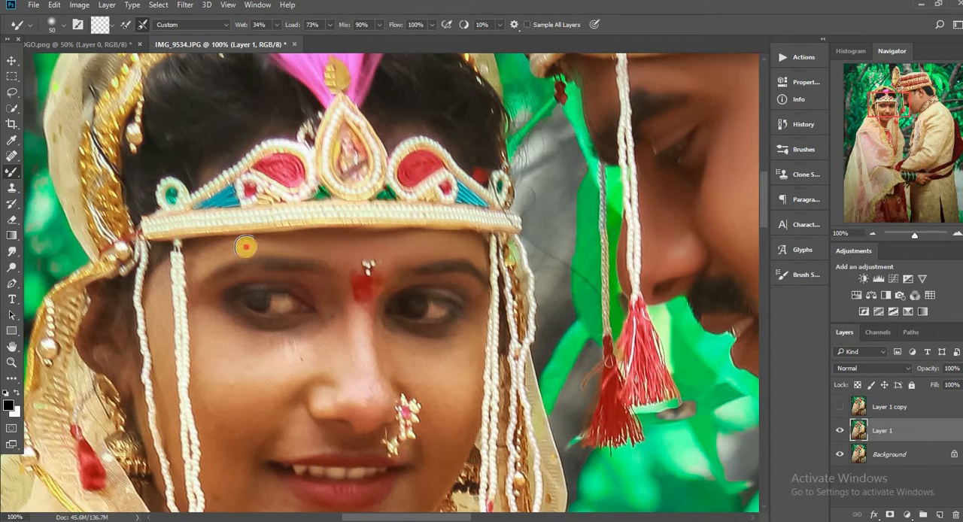
key("ctrl+plus")
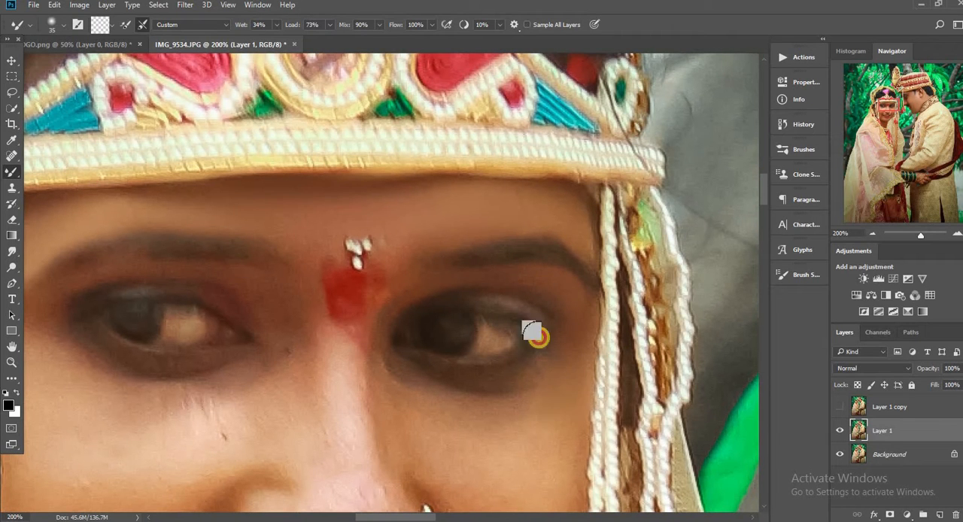
scroll(537, 334, "down", 3)
key("bracketright")
Step: Toggle the Windows battery saver and change the screen brightness from the battery flyout, then return to the photo
left_click(896, 520)
left_click(899, 486)
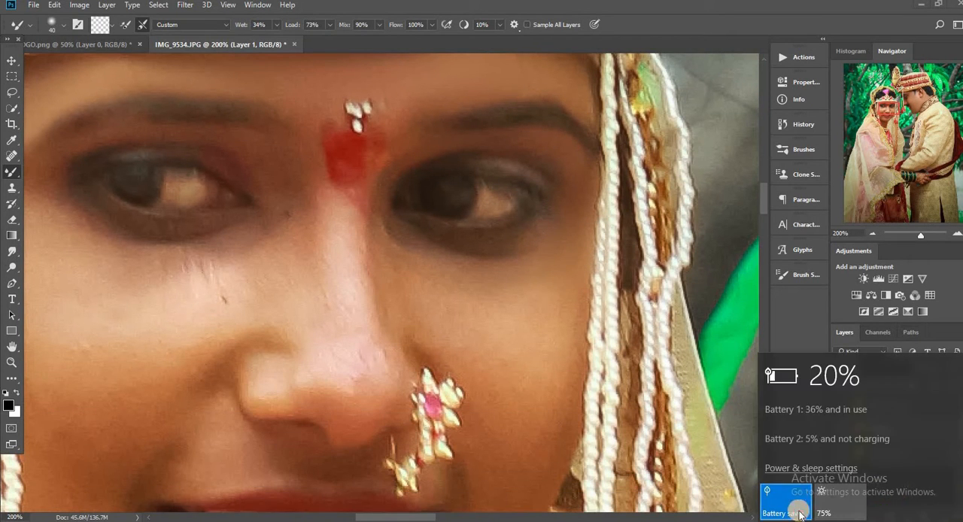
left_click(797, 509)
left_click(801, 336)
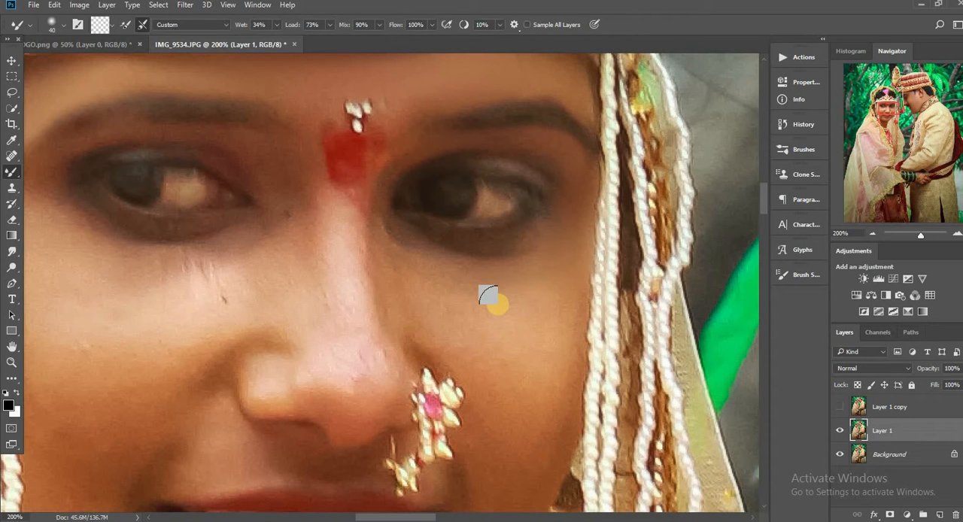
left_click(897, 520)
left_click(899, 462)
left_click(831, 507)
left_click(521, 283)
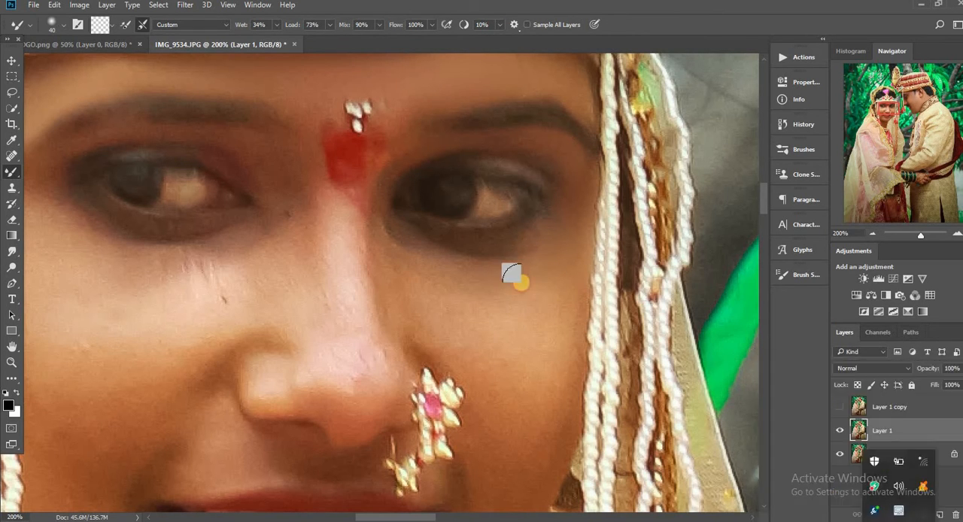
Step: Blend the skin under the bride's eye on the nose-ring side and along her nose with the Mixer Brush at 35 px
key("[")
mouse_move(425, 273)
left_mouse_down()
mouse_move(375, 232)
mouse_move(411, 313)
left_mouse_up()
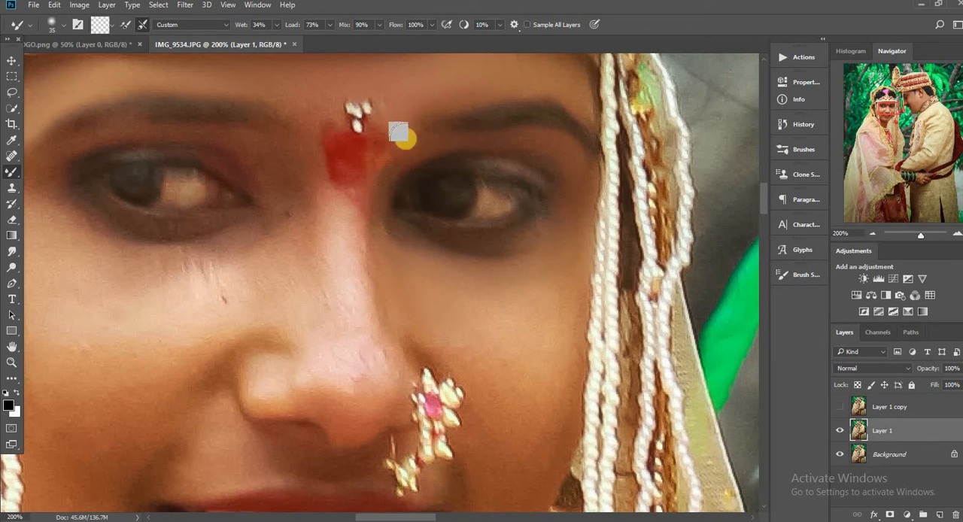
scroll(353, 106, "up", 2)
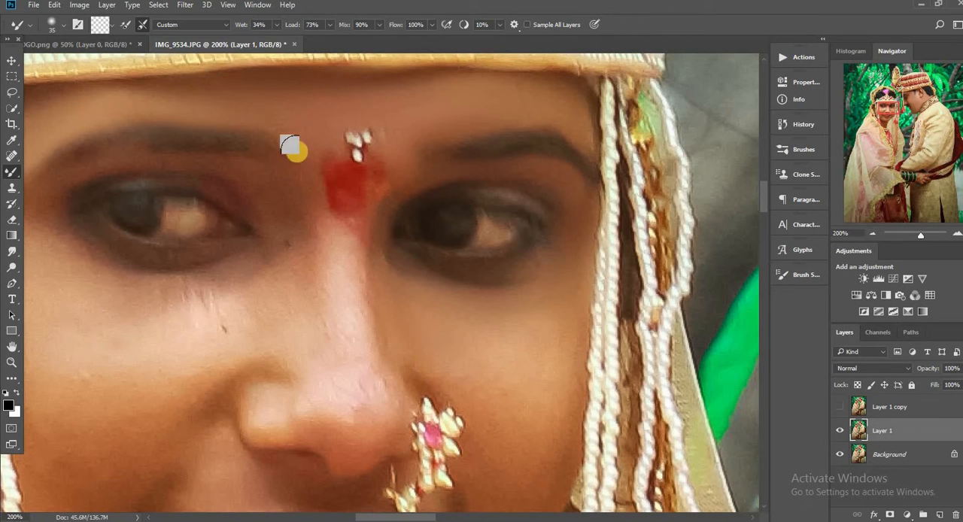
Step: Smooth the bride's cheek beside the nose ring down towards her mouth corner with the Mixer Brush at 45 to 70 px
scroll(226, 220, "down", 3)
scroll(228, 222, "down", 1)
key("]")
key("]")
key("]")
key("]")
key("]")
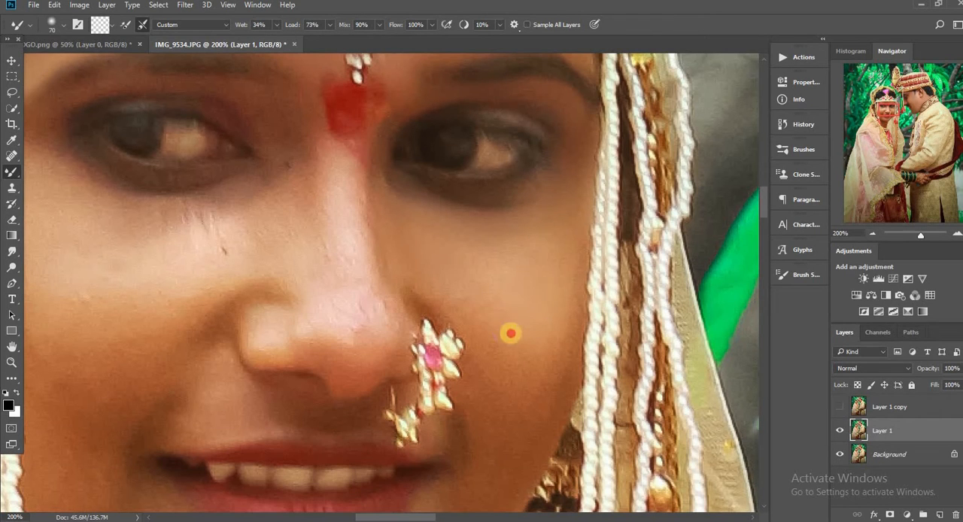
key("[")
key("[")
key("[")
key("[")
key("[")
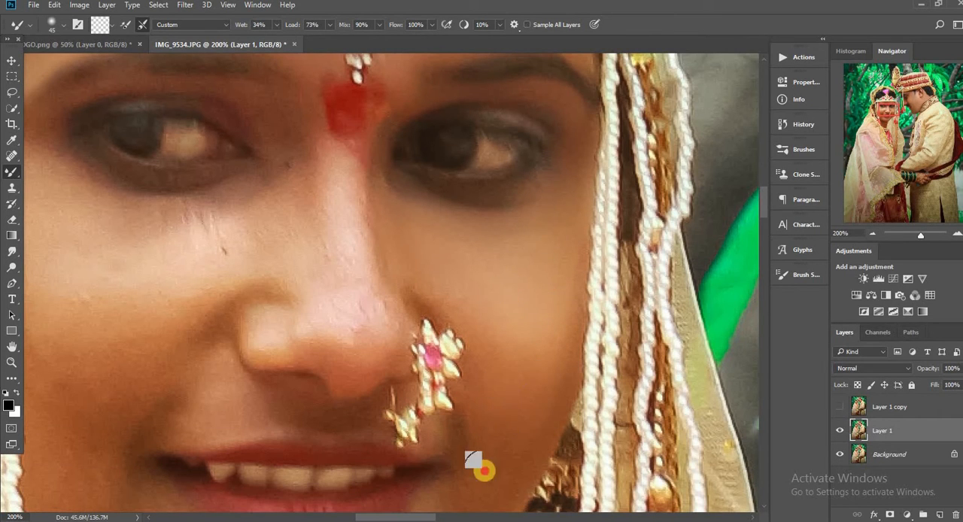
Step: Smooth the bride's chin, jawline and lower cheeks around her mouth with the Mixer Brush at 50 to 60 px
scroll(535, 294, "down", 3)
key("]")
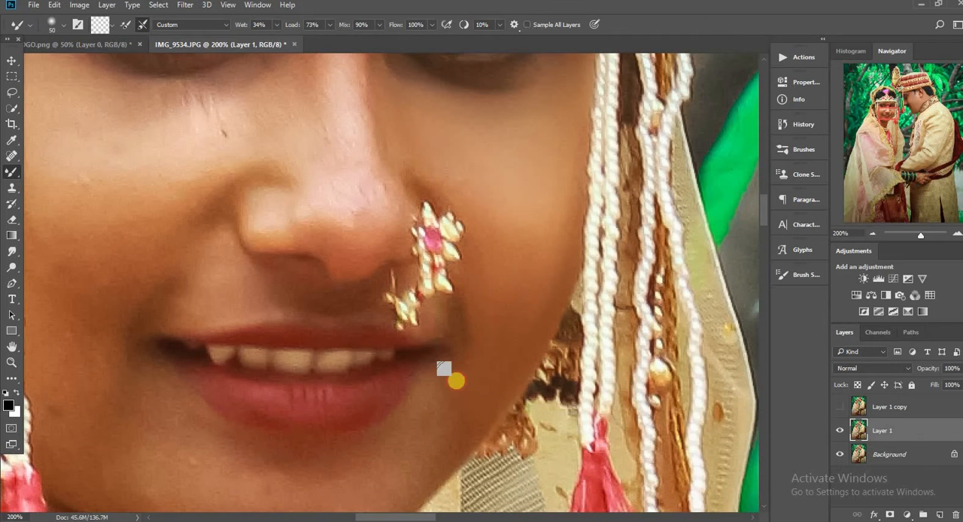
scroll(440, 369, "down", 2)
scroll(419, 376, "down", 2)
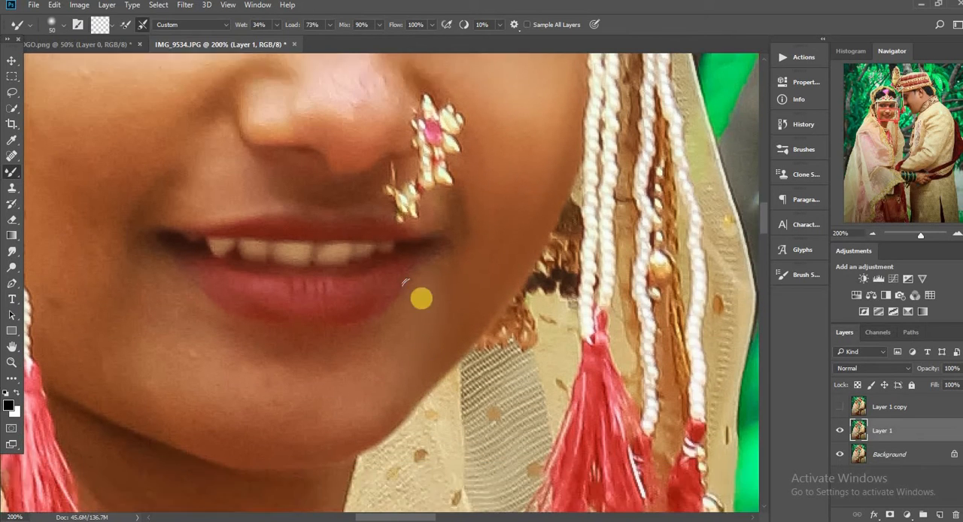
key("]")
key("]")
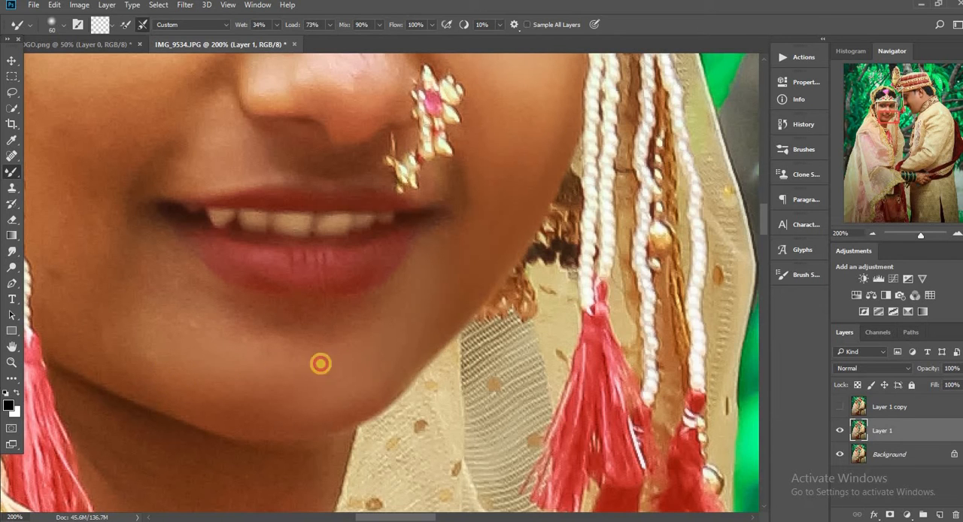
scroll(439, 470, "left", 5)
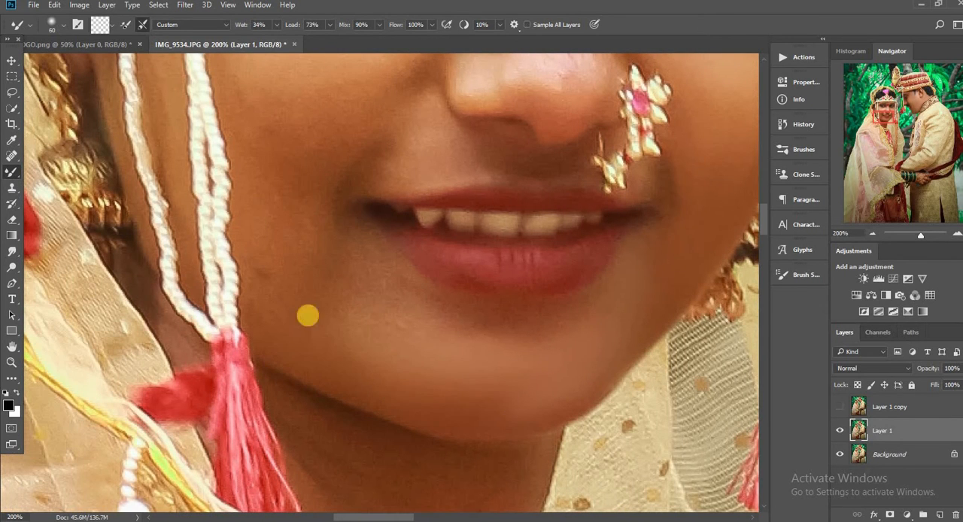
mouse_move(254, 146)
left_mouse_down()
mouse_move(305, 121)
mouse_move(287, 142)
left_mouse_up()
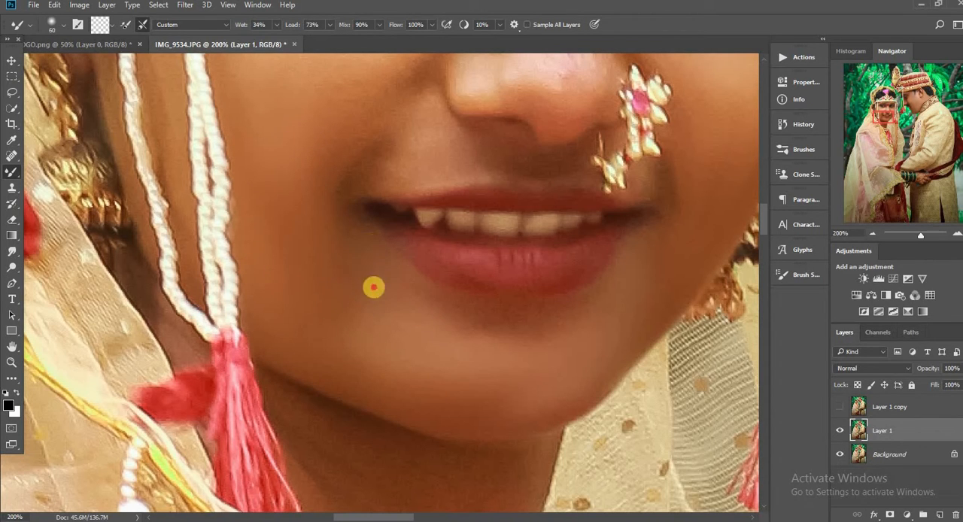
Step: Blend the skin above the bride's upper lip and beneath her nose ring with the Mixer Brush at 30 to 35 px
key("bracketleft")
key("bracketleft")
key("bracketleft")
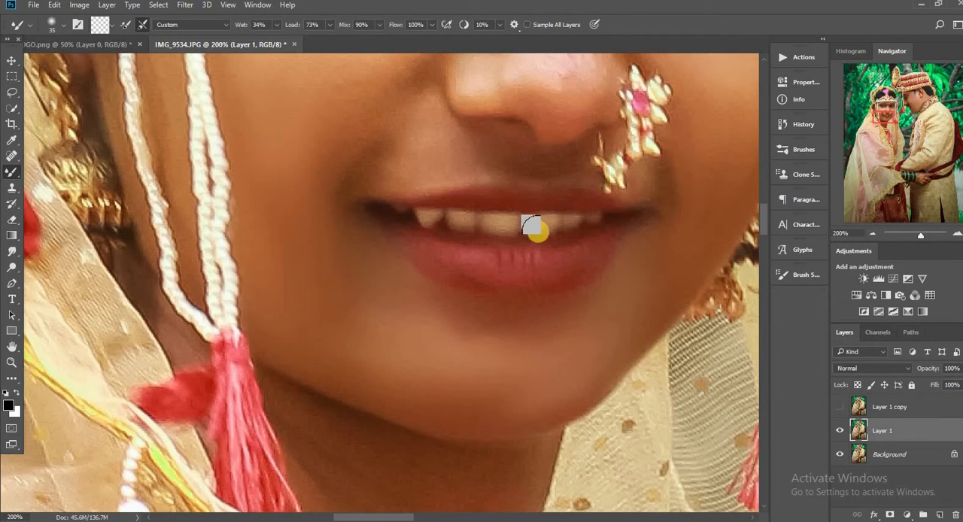
scroll(531, 226, "up", 1)
key("bracketleft")
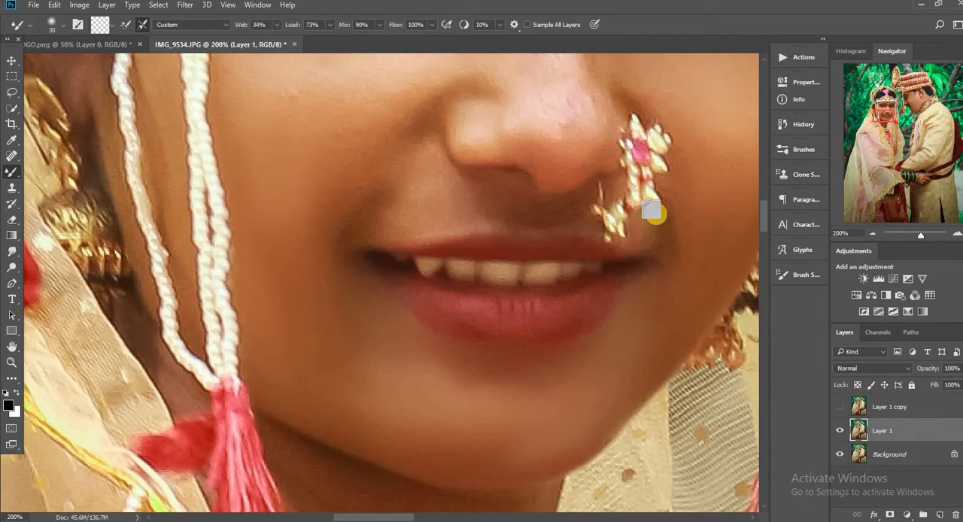
Step: Refine the bride's cheek from beside the nose ring up to the under-eye area with the Mixer Brush at 40 to 45 px
left_click_drag(350, 516, 362, 517)
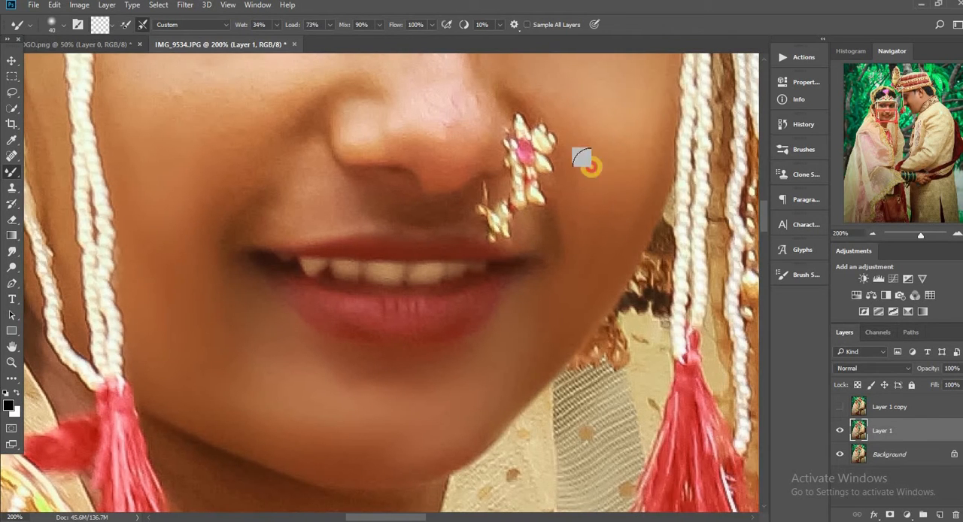
key("bracketright")
key("bracketright")
scroll(527, 127, "up", 1)
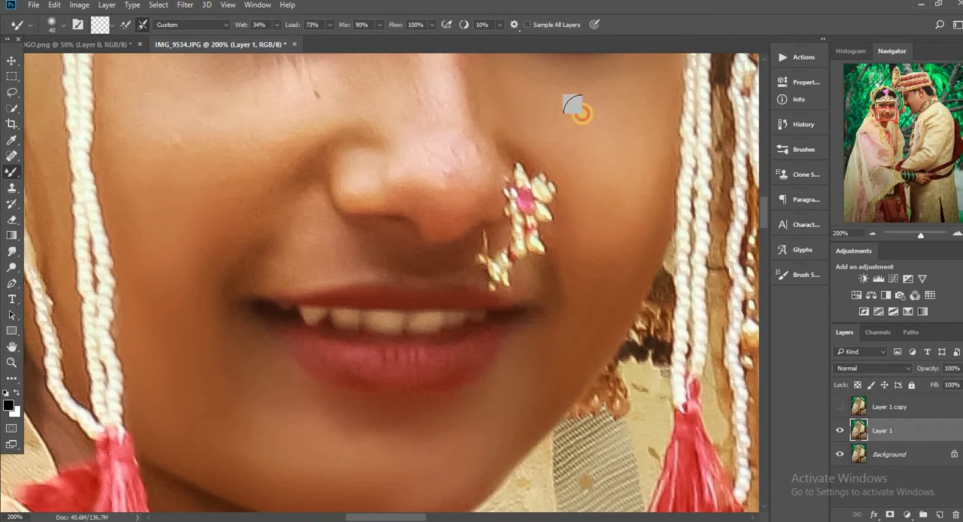
scroll(576, 109, "up", 1)
key("bracketright")
key("bracketleft")
scroll(378, 122, "up", 3)
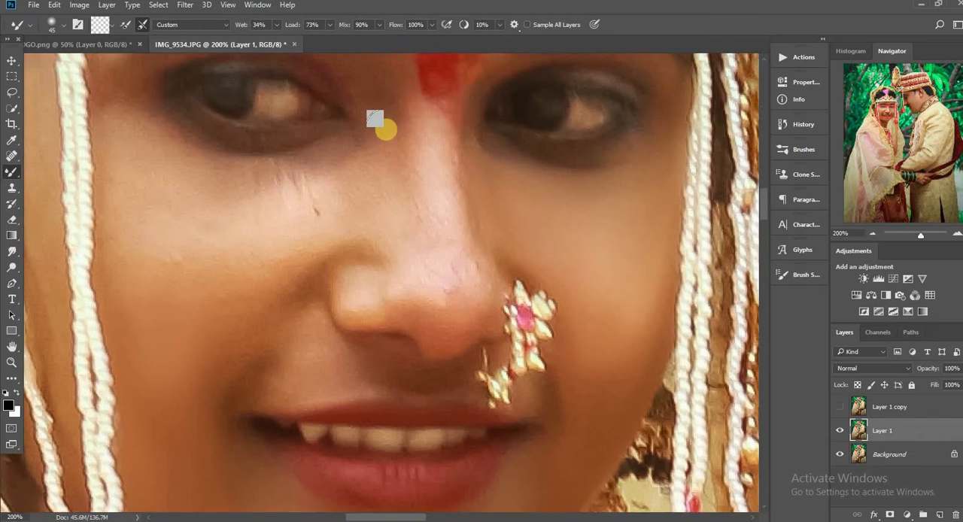
Step: Smooth the skin around the bride's inner eye corners and between her eye and brow with the Mixer Brush at 25 to 30 px
key("bracketleft")
key("bracketleft")
key("bracketleft")
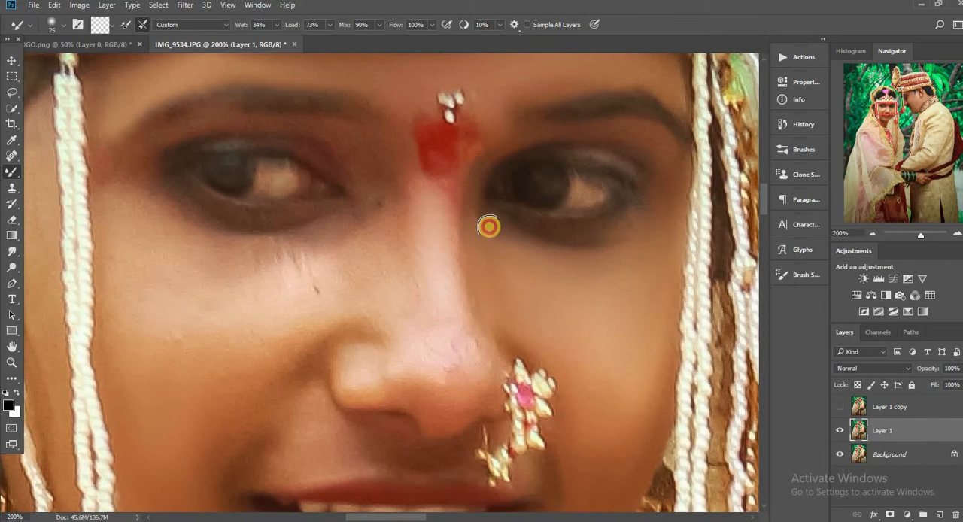
scroll(390, 135, "up", 1)
scroll(132, 194, "up", 1)
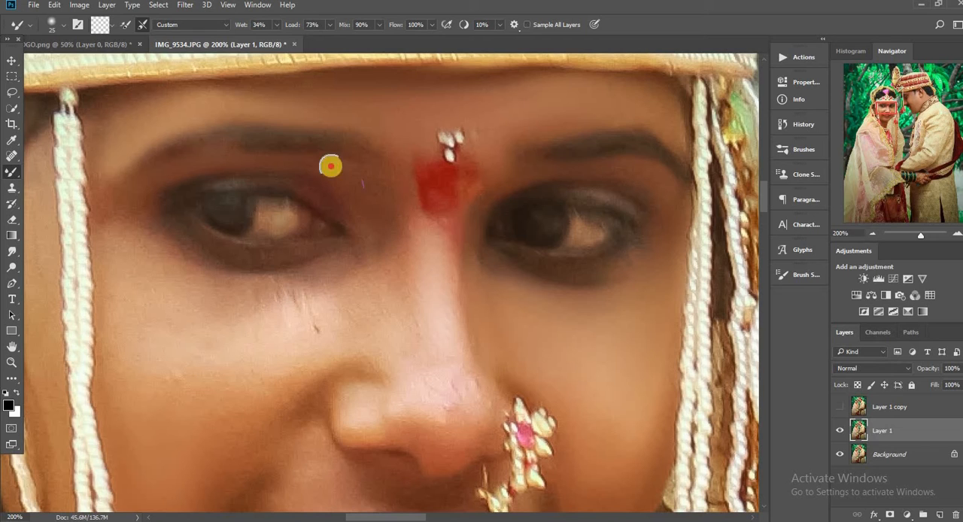
key("]")
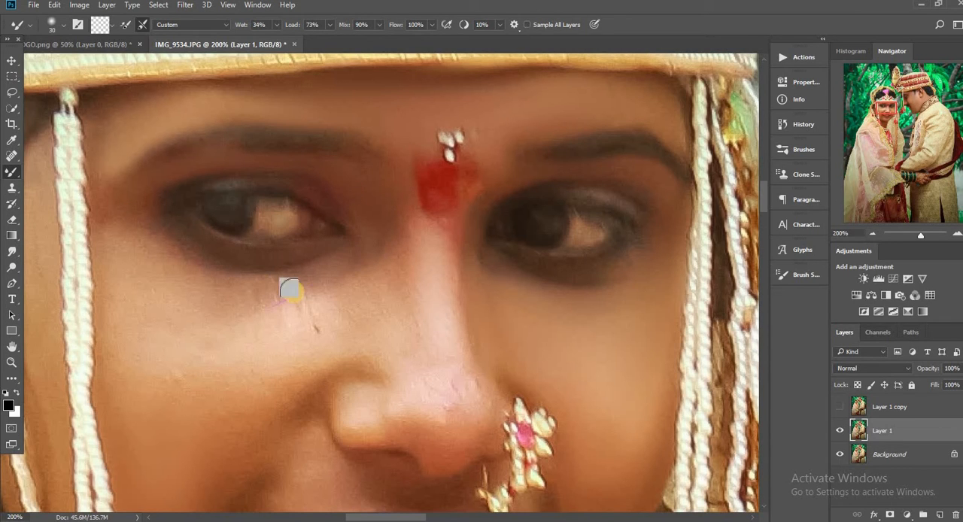
Step: Blend the fine streaks and skin beneath the bride's eye on the pearl-strand side with the Mixer Brush, starting at 30 px
left_click_drag(295, 291, 264, 284)
key("]")
key("]")
key("]")
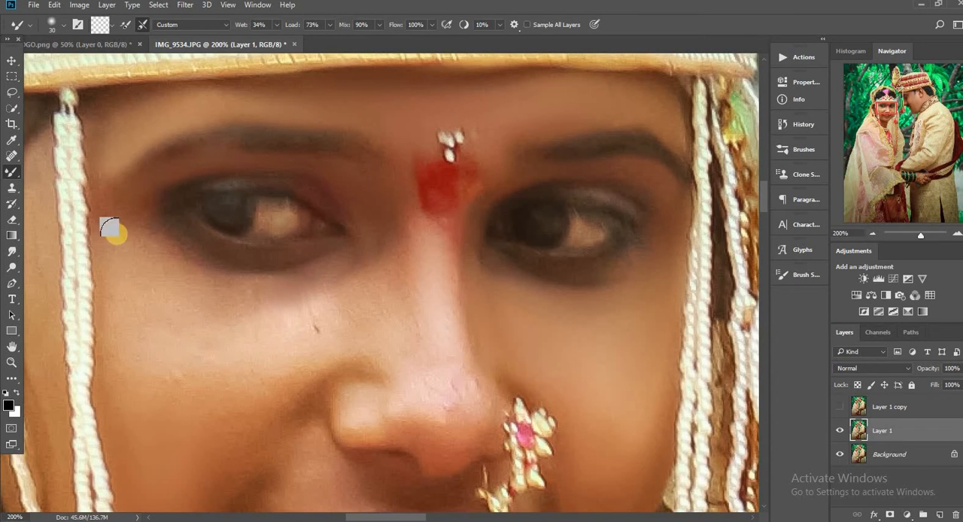
mouse_move(114, 281)
left_mouse_down()
mouse_move(141, 244)
mouse_move(173, 264)
mouse_move(279, 273)
left_mouse_up()
Step: Smooth the bride's nose from the bridge down to the tip with the Mixer Brush at 35 to 40 px
scroll(279, 273, "down", 1)
key("[")
mouse_move(380, 202)
left_mouse_down()
mouse_move(314, 284)
mouse_move(362, 204)
mouse_move(401, 250)
mouse_move(368, 242)
mouse_move(372, 227)
mouse_move(389, 307)
mouse_move(430, 275)
mouse_move(401, 232)
mouse_move(449, 239)
mouse_move(414, 182)
mouse_move(432, 311)
mouse_move(475, 365)
mouse_move(378, 391)
mouse_move(401, 367)
mouse_move(487, 346)
left_mouse_up()
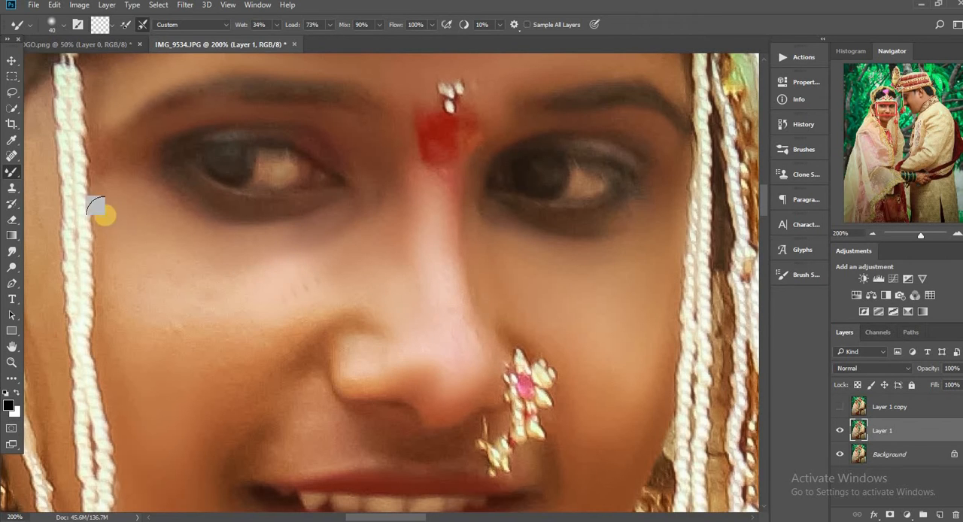
key("[")
scroll(117, 241, "down", 2)
key("]")
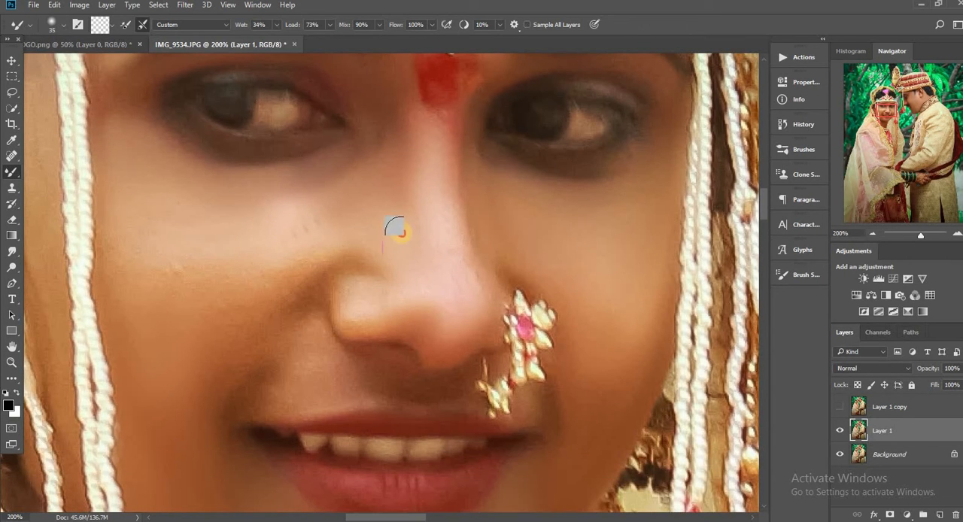
Step: Blend away the small blemishes on the bride's cheek opposite the nose ring with the Mixer Brush at 45 to 50 px
key("]")
key("]")
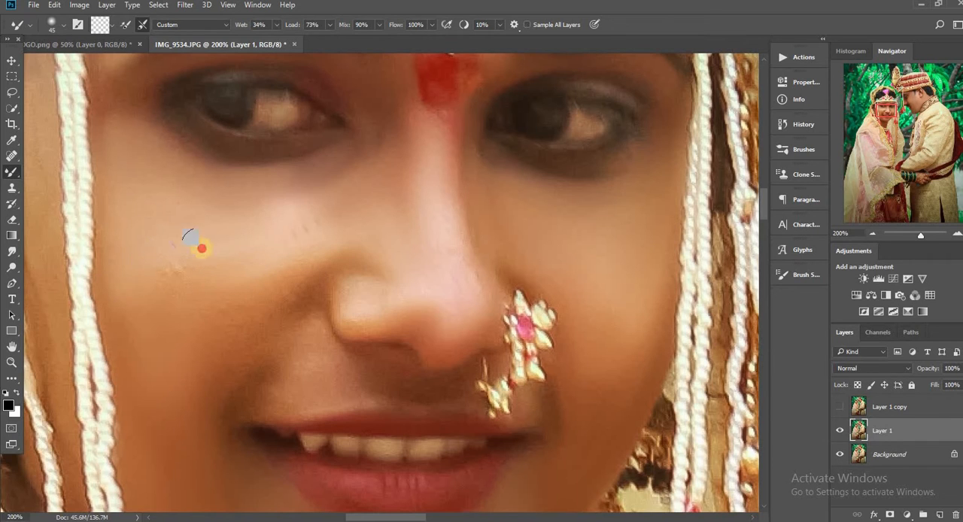
key("]")
scroll(202, 207, "down", 1)
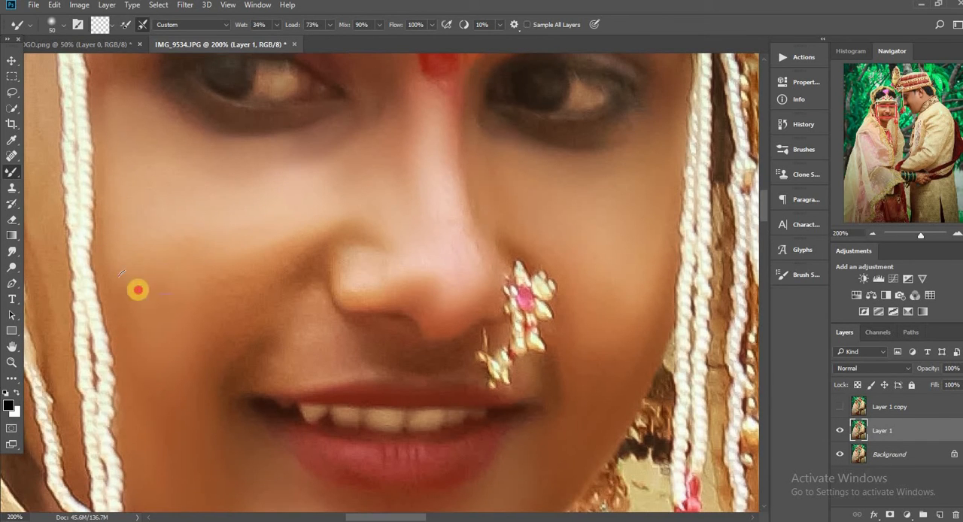
left_click_drag(151, 291, 182, 292)
left_click_drag(242, 248, 289, 213)
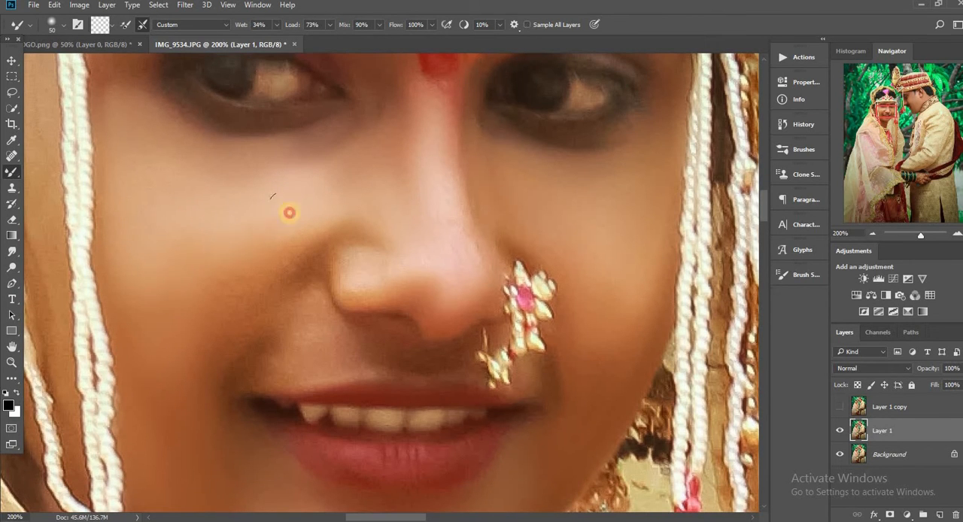
Step: Soften the fold from the bride's nostril to her mouth corner, opposite the nose ring, with the Mixer Brush at 40 to 45 px
key("[")
key("[")
mouse_move(266, 258)
left_mouse_down()
mouse_move(212, 380)
mouse_move(253, 278)
mouse_move(278, 262)
mouse_move(224, 316)
left_mouse_up()
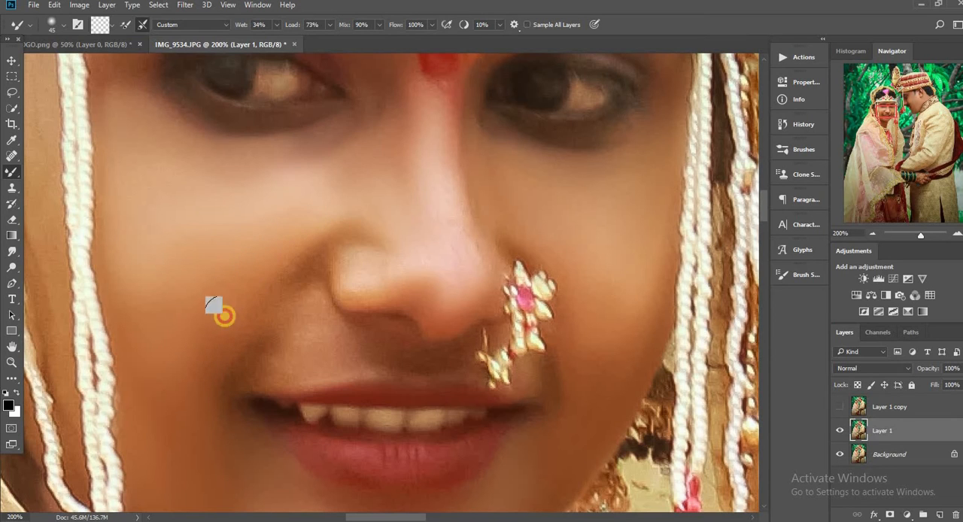
mouse_move(354, 249)
left_mouse_down()
mouse_move(303, 278)
mouse_move(412, 349)
left_mouse_up()
mouse_move(230, 382)
left_mouse_down()
mouse_move(257, 321)
mouse_move(334, 229)
left_mouse_up()
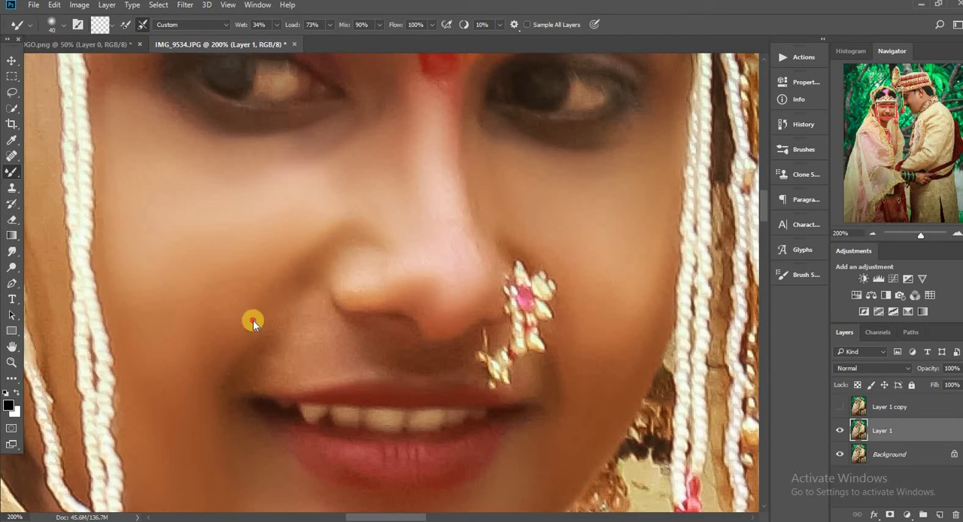
mouse_move(253, 321)
left_mouse_down()
mouse_move(287, 306)
mouse_move(324, 326)
mouse_move(258, 351)
mouse_move(381, 302)
mouse_move(350, 265)
left_mouse_up()
scroll(382, 288, "up", 2)
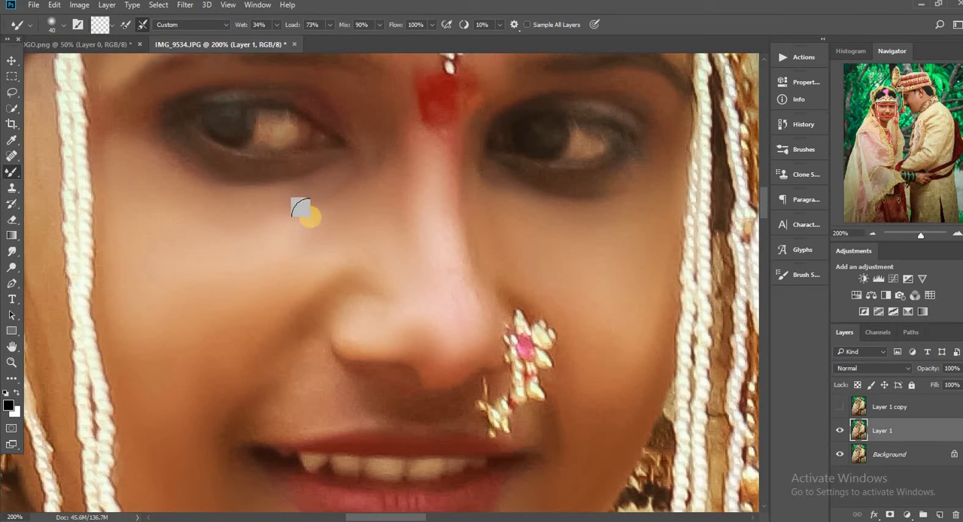
Step: Smooth the bride's lower and upper lips along their contours with the Mixer Brush at 25 px
scroll(387, 241, "down", 6)
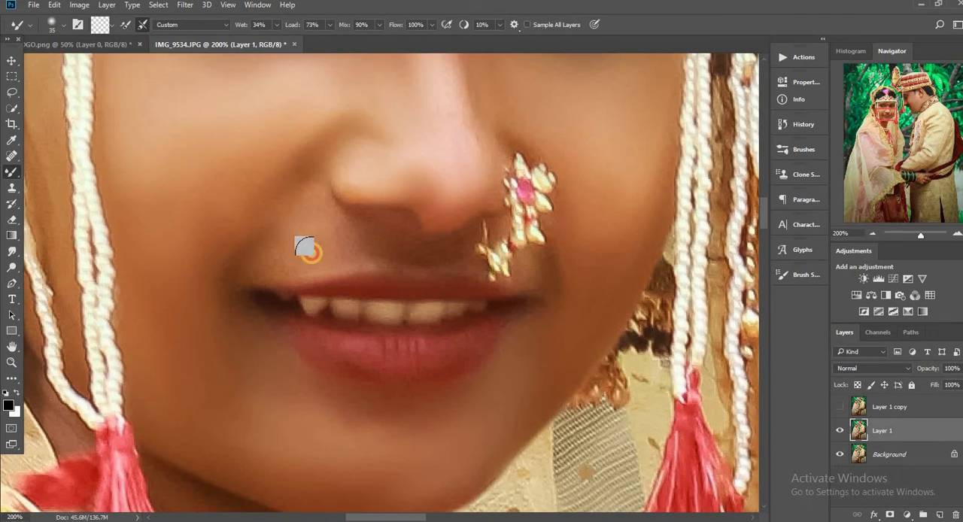
key("bracketleft")
key("bracketleft")
mouse_move(505, 319)
left_mouse_down()
mouse_move(361, 343)
mouse_move(299, 333)
left_mouse_up()
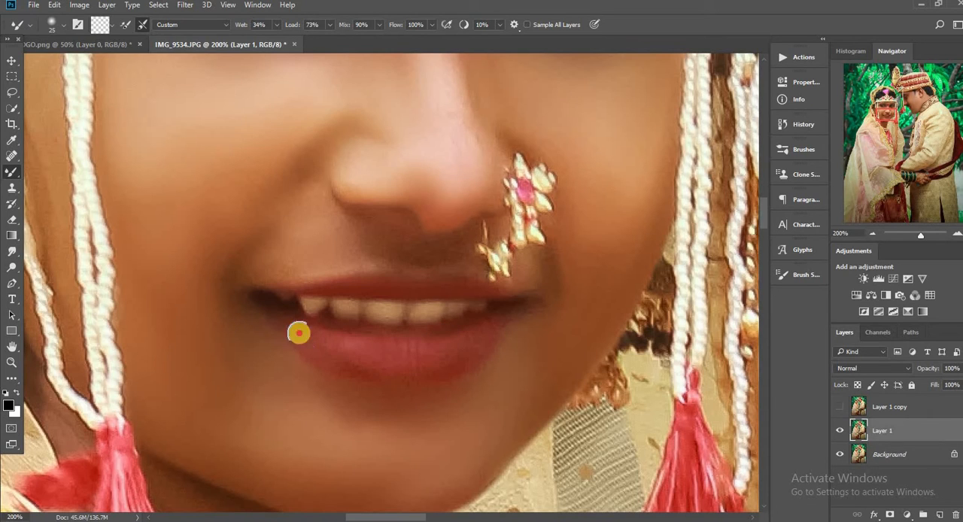
left_click_drag(387, 379, 474, 361)
mouse_move(314, 335)
left_mouse_down()
mouse_move(425, 357)
mouse_move(483, 340)
left_mouse_up()
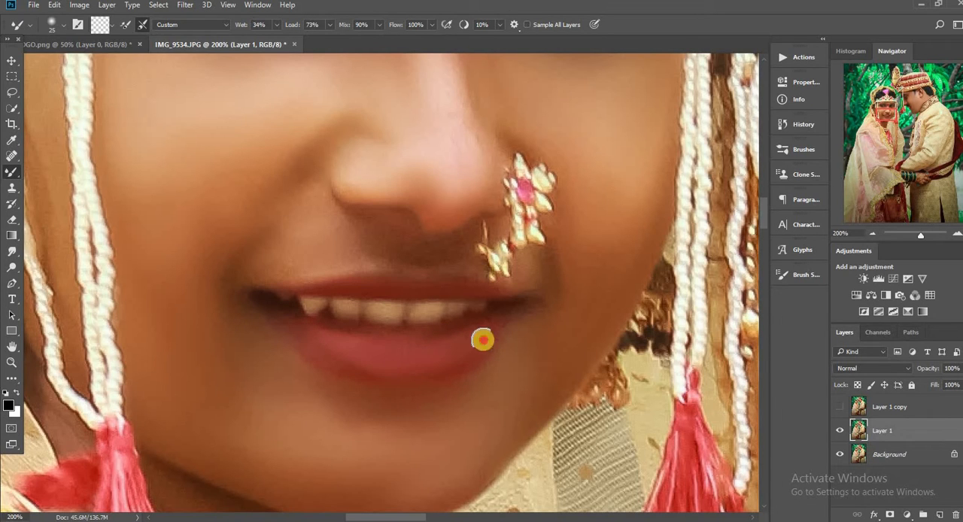
left_click_drag(284, 285, 354, 273)
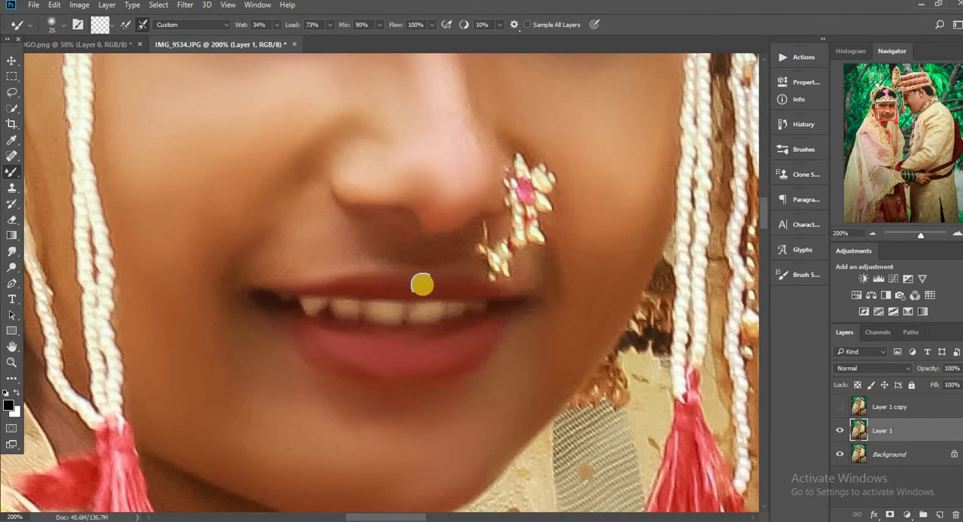
Step: Smooth the side of the bride's face between and beside the hanging pearl strands with the Mixer Brush at 50 px
key("ctrl+minus")
key("ctrl+minus")
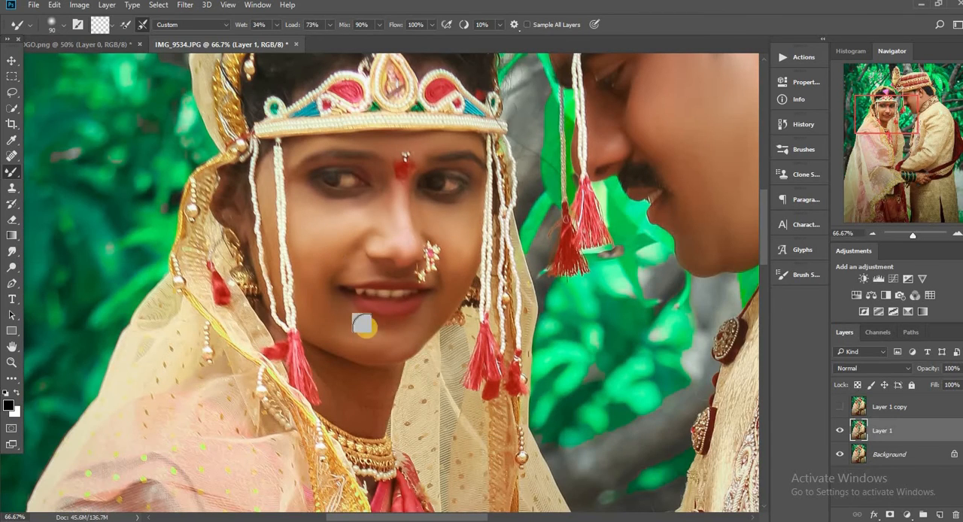
key("ctrl+plus")
key("bracketleft")
key("bracketleft")
key("bracketleft")
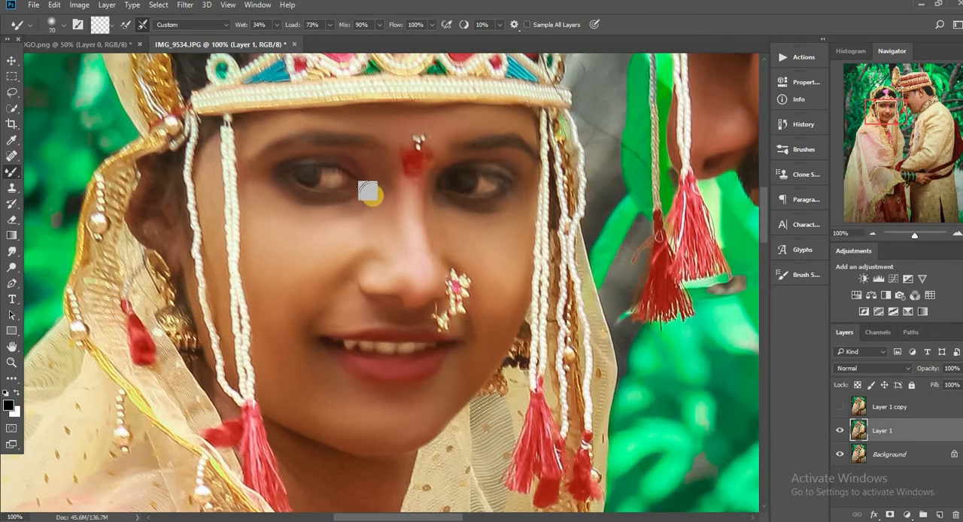
key("bracketleft")
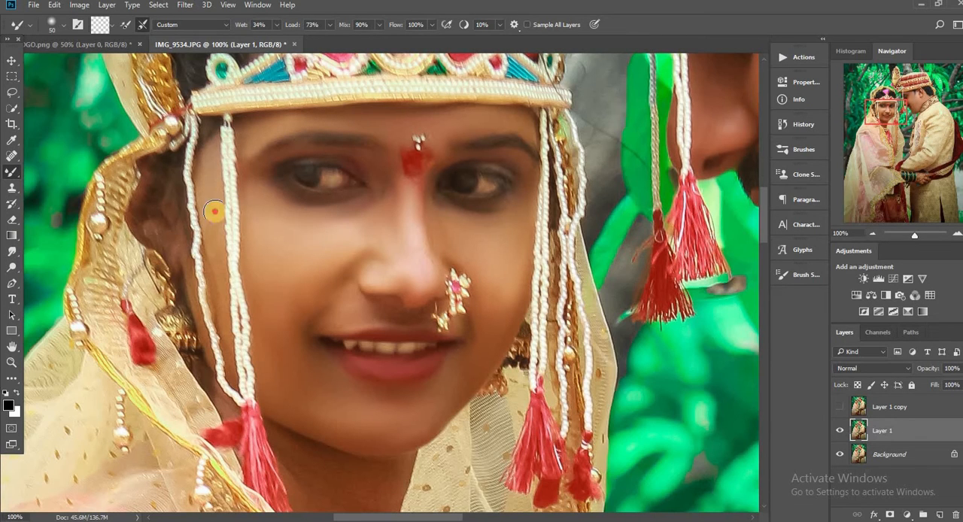
left_click_drag(214, 280, 220, 307)
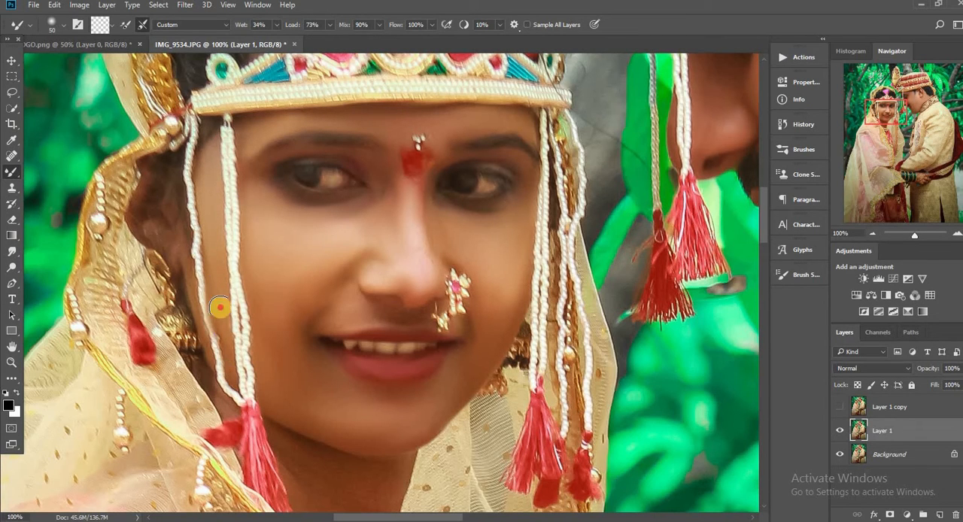
left_click_drag(206, 355, 209, 365)
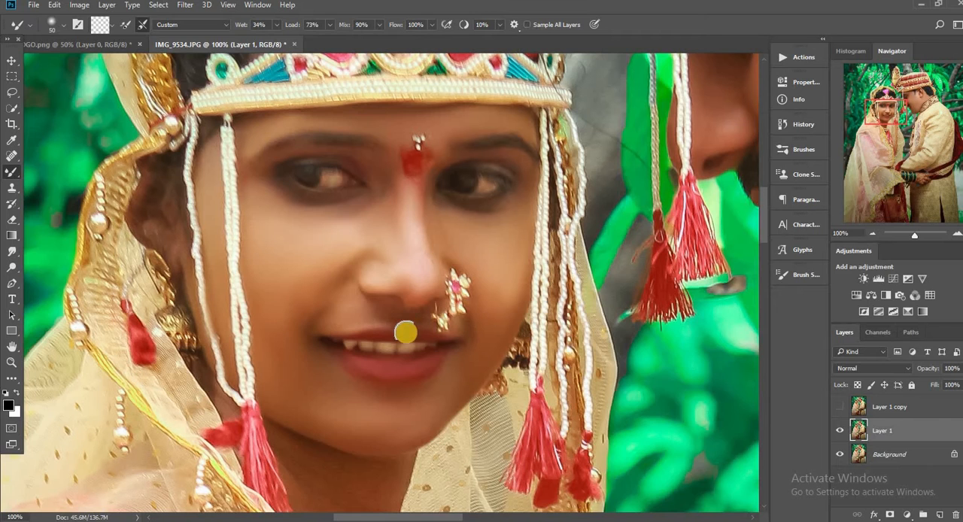
Step: Smooth the bride's neck between her chin and the gold necklace with the Mixer Brush at 40 px
scroll(391, 286, "up", 1)
scroll(317, 243, "down", 6)
key("bracketright")
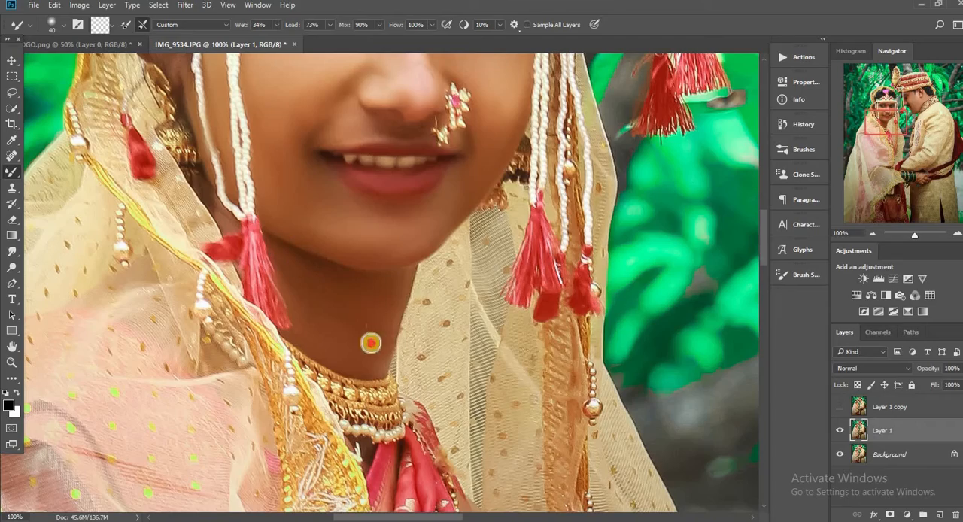
key("bracketright")
key("bracketright")
Step: Examine the smoothed skin of both faces in overall and closer views of the couple
key("ctrl+minus")
key("ctrl+minus")
key("ctrl+minus")
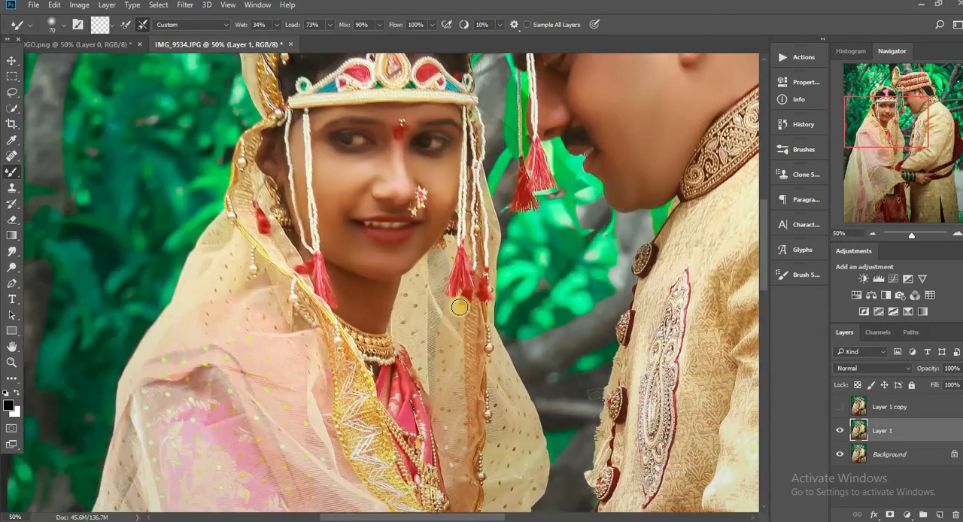
left_click_drag(457, 256, 458, 307)
scroll(459, 307, "down", 5)
scroll(518, 516, "right", 1)
scroll(516, 371, "up", 6)
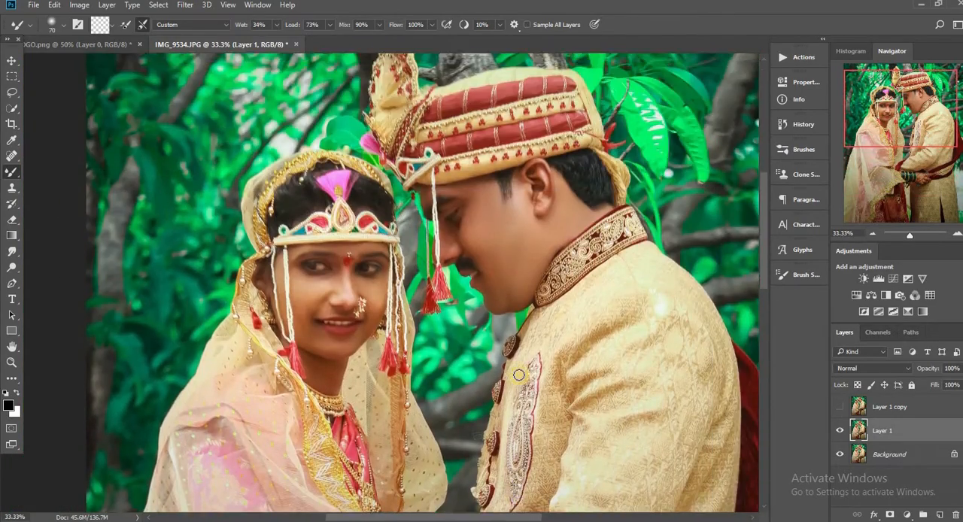
key("ctrl+plus")
key("ctrl+plus")
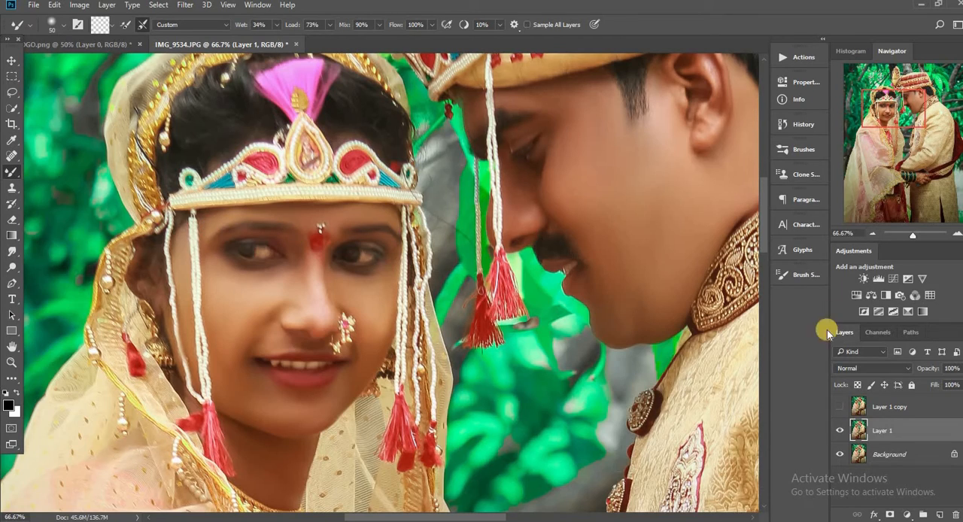
key("ctrl+minus")
key("ctrl+minus")
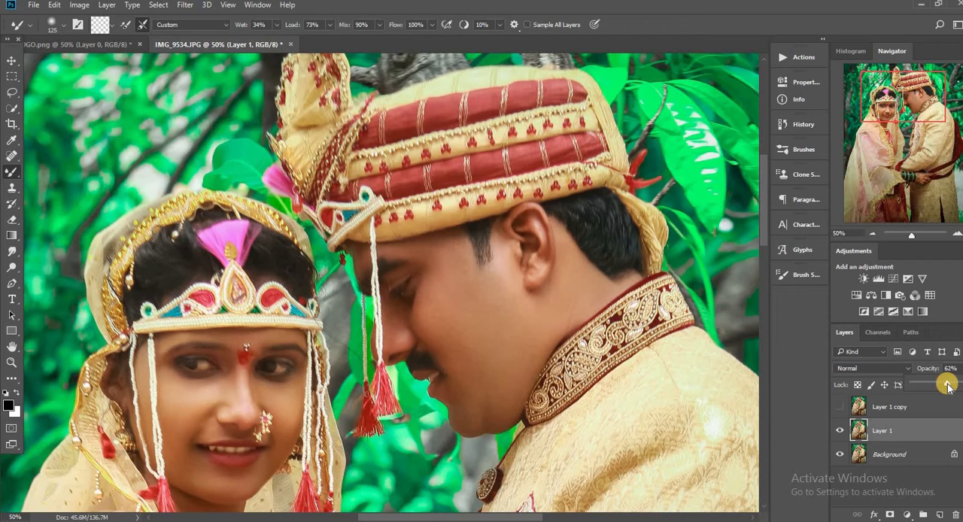
Step: Show Layer 1 copy and apply the High Pass filter to it with a radius of 1.4 pixels
left_click(840, 406)
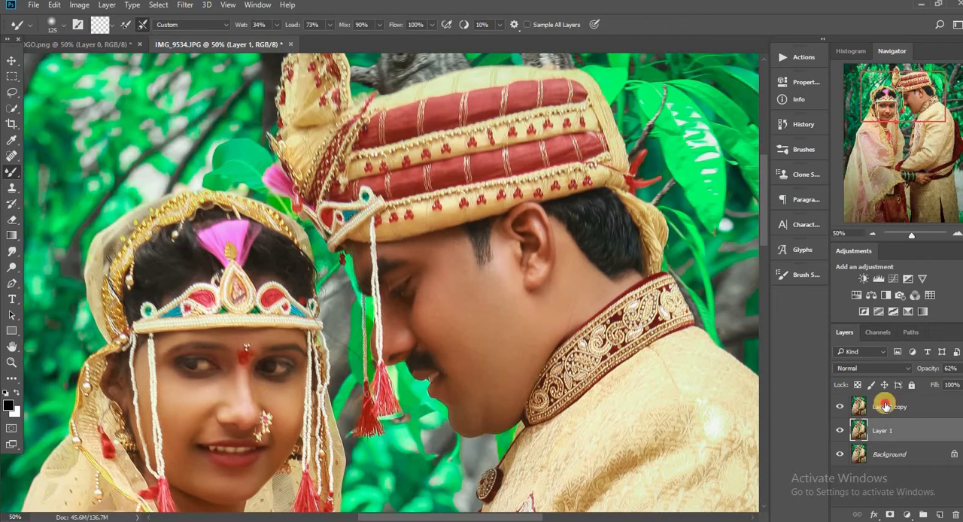
left_click(889, 406)
left_click(185, 4)
mouse_move(250, 250)
left_click(373, 255)
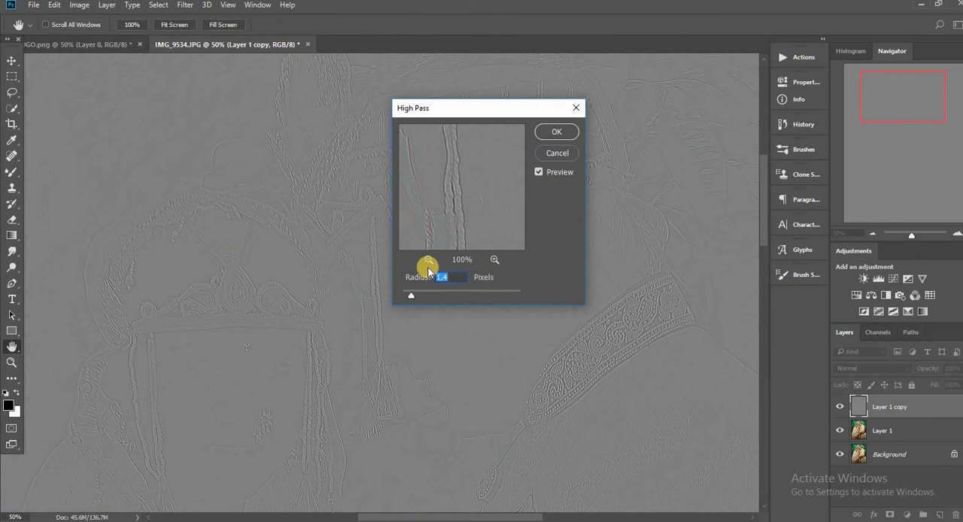
left_click(557, 131)
Step: Set Layer 1 copy's blend mode to Vivid Light and compare the photo with and without the sharpening layer
left_click(872, 368)
left_click(873, 269)
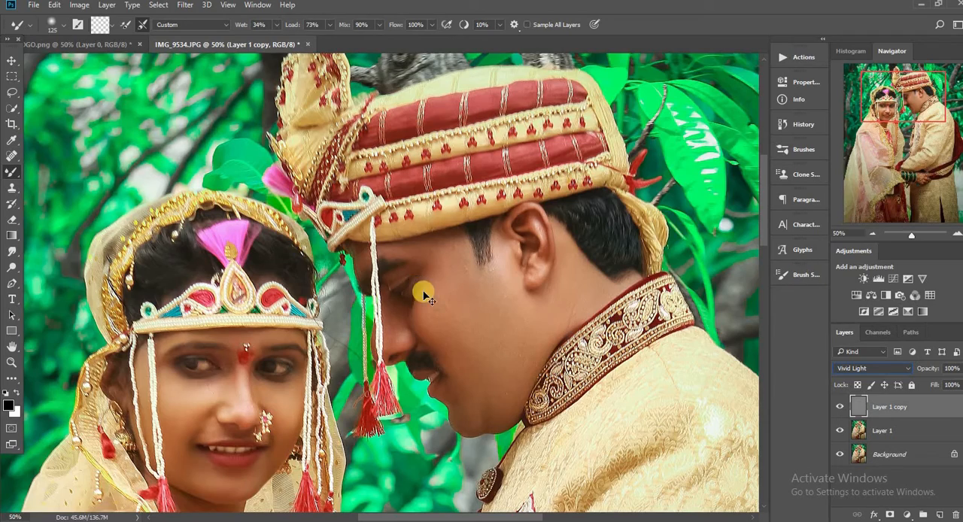
key("ctrl+plus")
left_click_drag(763, 196, 764, 213)
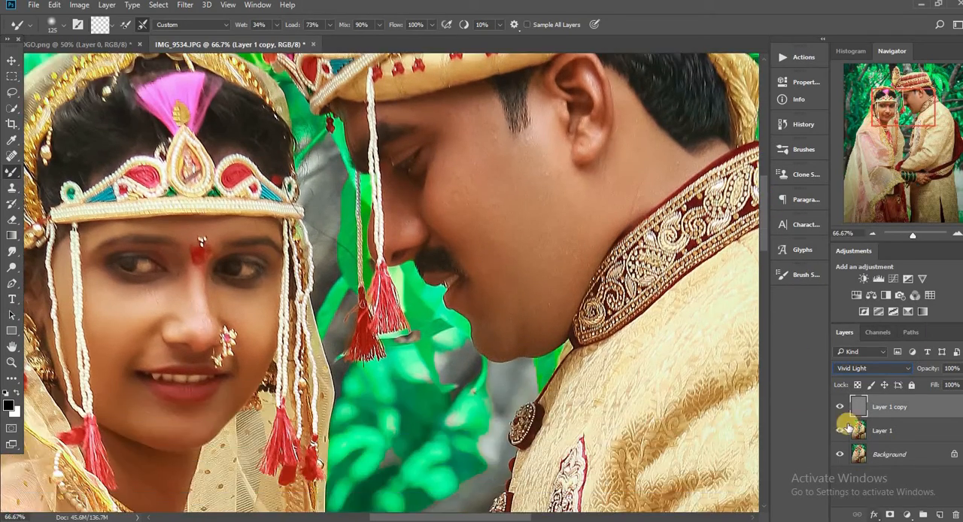
left_click(839, 407)
left_click(839, 407)
left_click_drag(528, 517, 517, 517)
key("ctrl+minus")
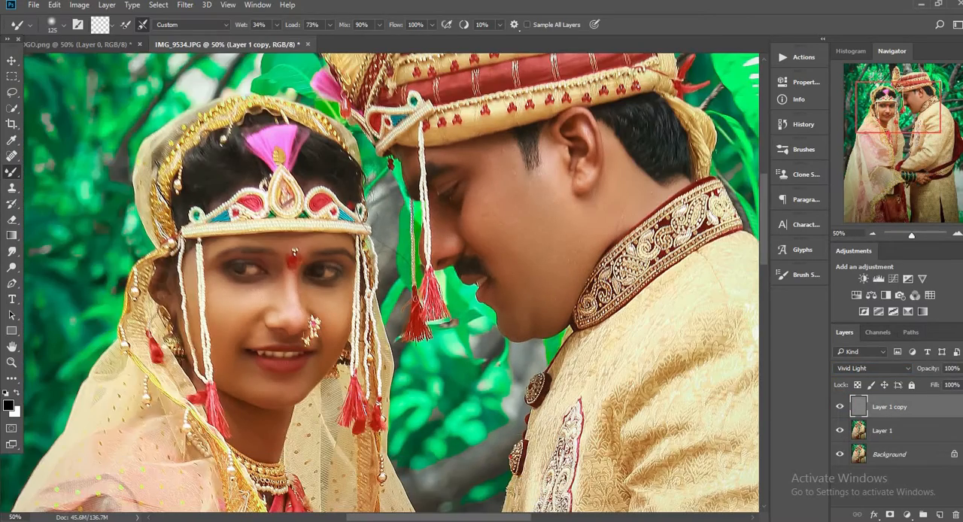
Step: Add a layer mask to Layer 1 copy that hides the whole sharpening layer
left_click(107, 5)
mouse_move(151, 192)
left_click(262, 202)
Step: Paint white on Layer 1 copy's mask with a 300-pixel Brush to reveal the sharpening over the bride's face
key("bracketright")
key("bracketright")
key("bracketright")
key("bracketright")
key("bracketright")
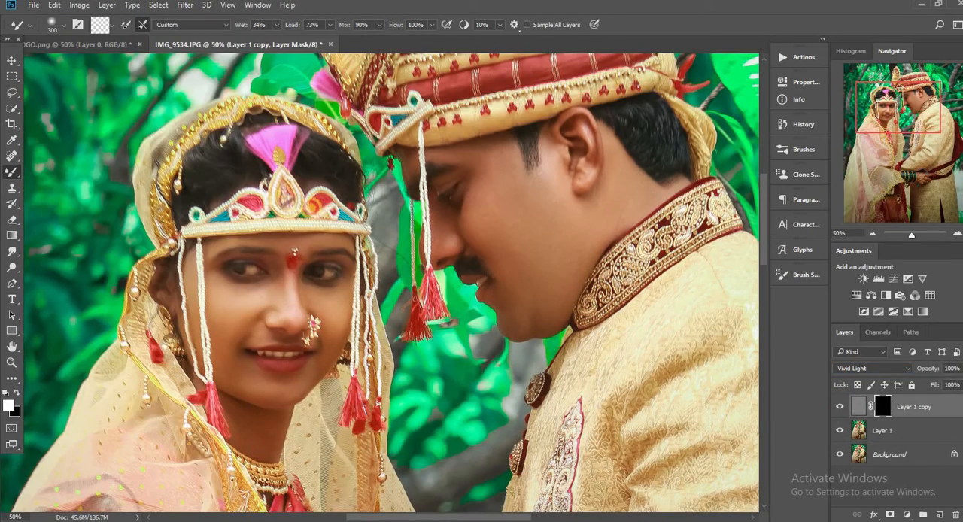
right_click(310, 209)
right_click(17, 175)
left_click(63, 208)
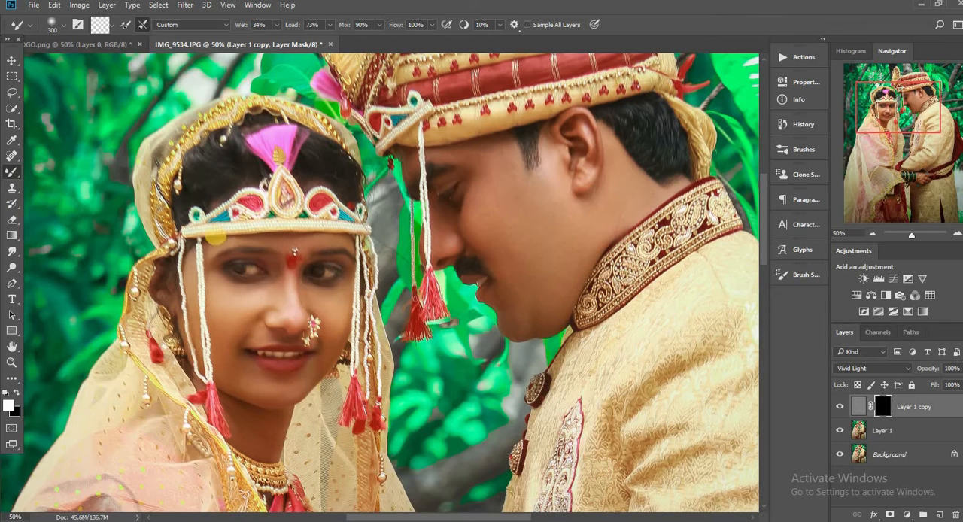
right_click(12, 171)
left_click(62, 171)
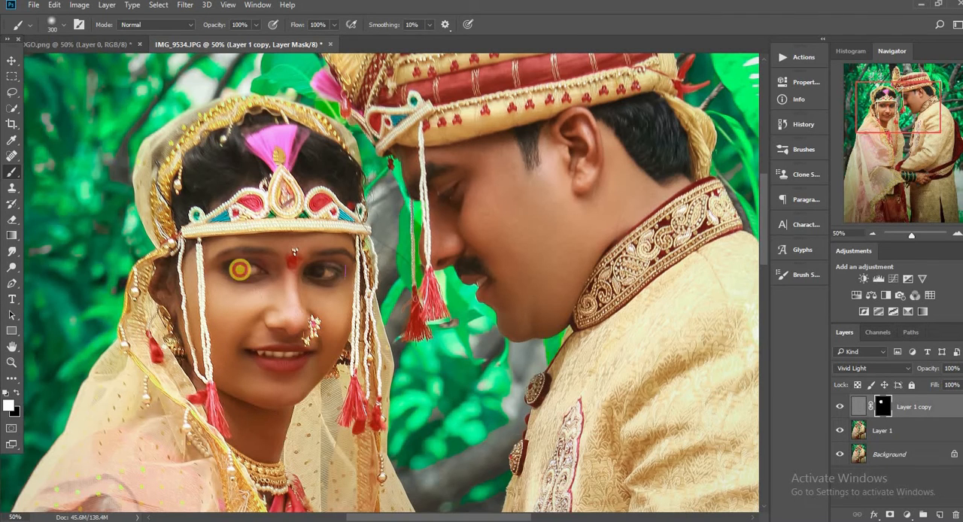
Step: Reveal the sharpening over the groom's face by painting white on Layer 1 copy's mask with a 400-pixel brush
scroll(239, 270, "down", 3)
key("ctrl+minus")
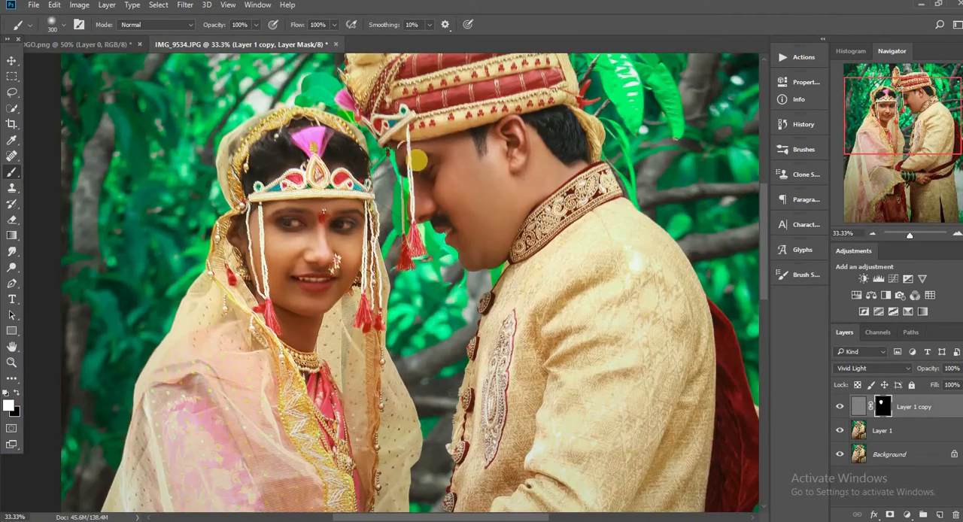
key("ctrl+plus")
scroll(448, 494, "up", 4)
scroll(448, 516, "right", 3)
key("ctrl+plus")
key("bracketright")
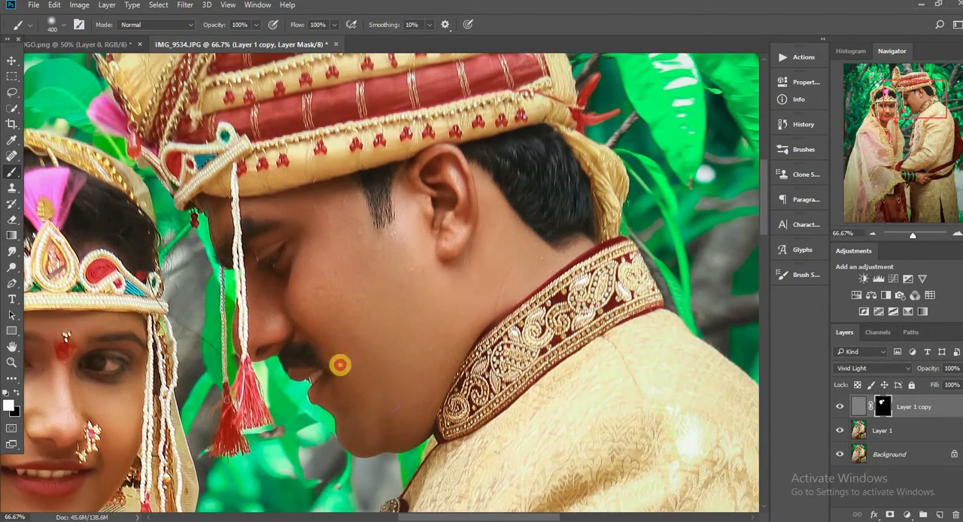
key("ctrl+minus")
key("ctrl+minus")
key("ctrl+minus")
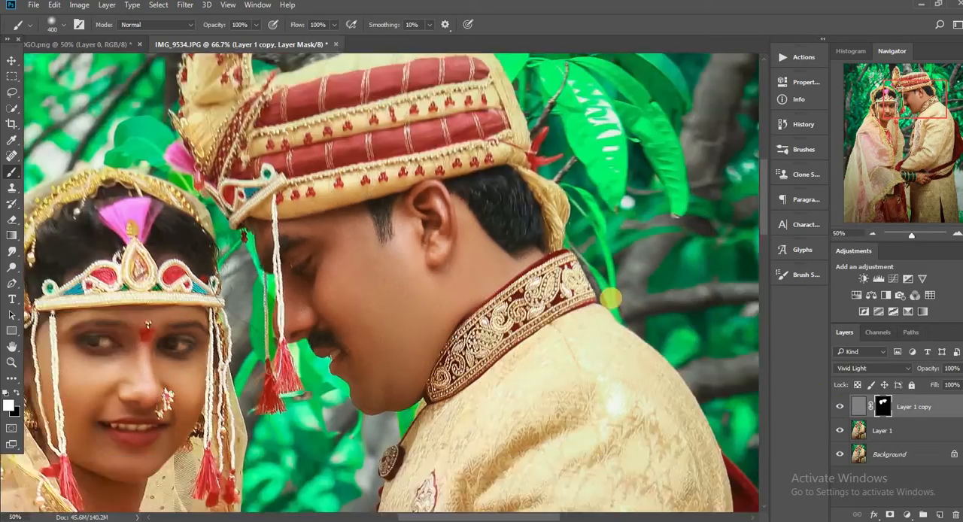
right_click(922, 407)
left_click(756, 415)
key("ctrl+z")
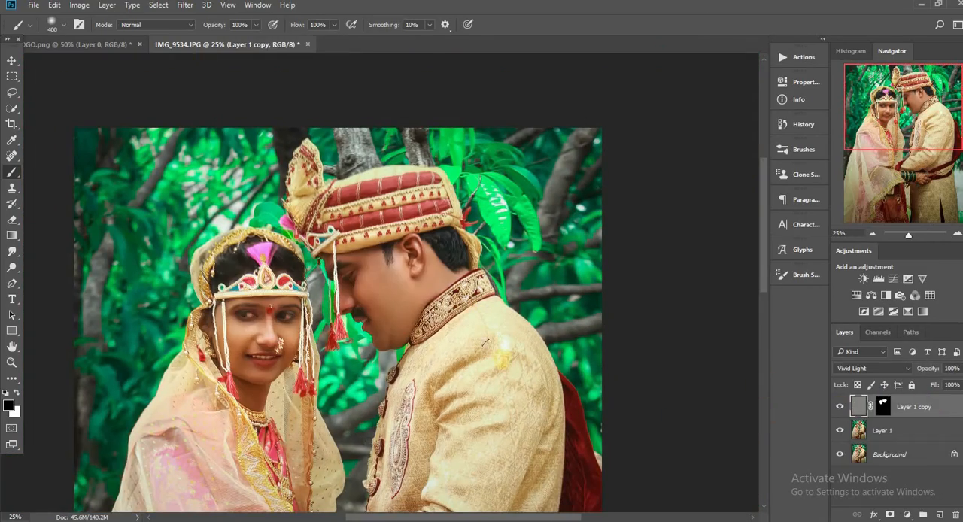
Step: Merge all visible layers into the Background and duplicate the result as a new layer
right_click(929, 410)
left_click(782, 435)
key("ctrl+plus")
key("ctrl+plus")
key("ctrl+plus")
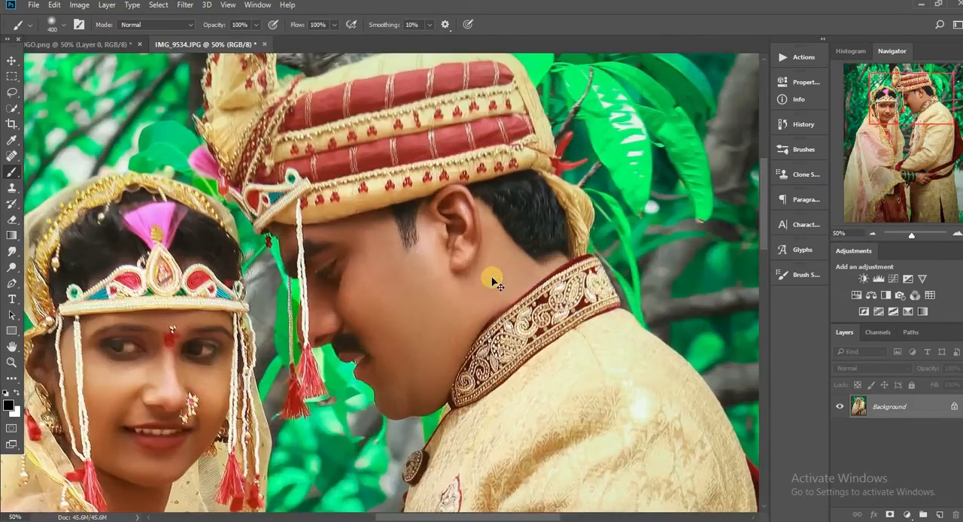
key("ctrl+minus")
key("ctrl+minus")
key("ctrl+minus")
key("ctrl+plus")
key("ctrl+plus")
key("ctrl+plus")
scroll(622, 510, "down", 3)
key("ctrl+j")
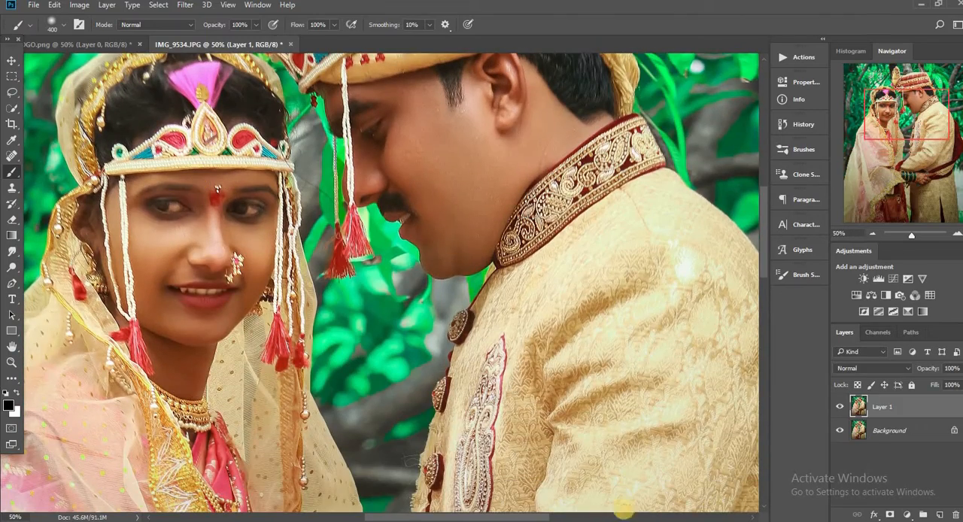
Step: Lighten the bride's eyes and the skin around them on Layer 1 using the Dodge tool, range Midtones, exposure 12%
left_click(13, 269)
left_click(158, 219)
key("ctrl+plus")
key("ctrl+plus")
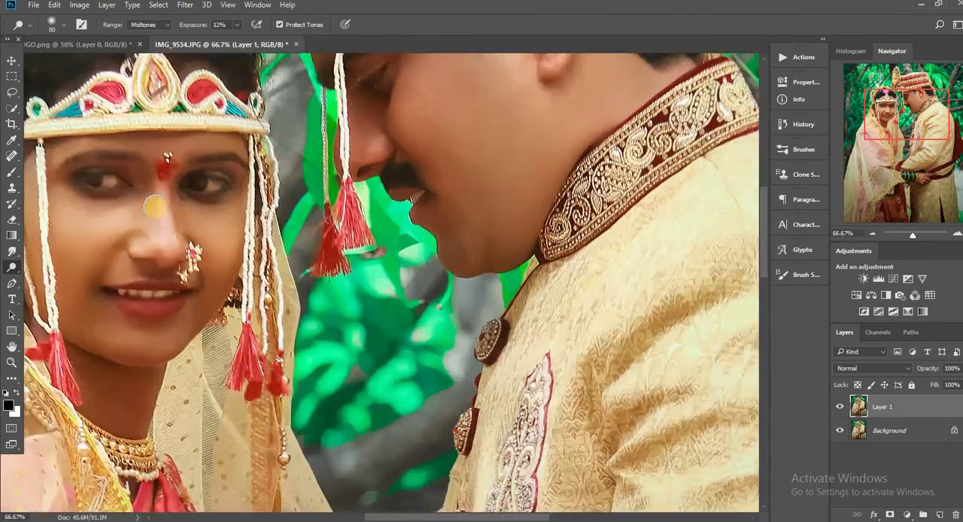
left_click_drag(413, 516, 357, 515)
scroll(368, 421, "up", 3)
key("bracketleft")
key("bracketleft")
mouse_move(263, 235)
left_mouse_down()
mouse_move(319, 251)
mouse_move(268, 240)
mouse_move(352, 243)
left_mouse_up()
left_click_drag(264, 213, 356, 239)
key("bracketright")
left_click_drag(292, 228, 362, 226)
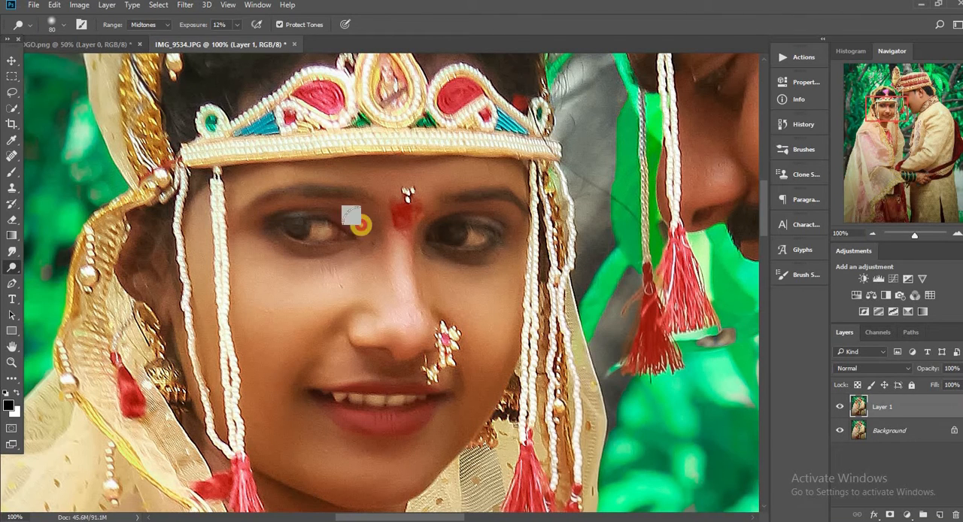
key("bracketleft")
mouse_move(431, 224)
left_mouse_down()
mouse_move(492, 218)
mouse_move(419, 238)
mouse_move(491, 251)
mouse_move(440, 233)
left_mouse_up()
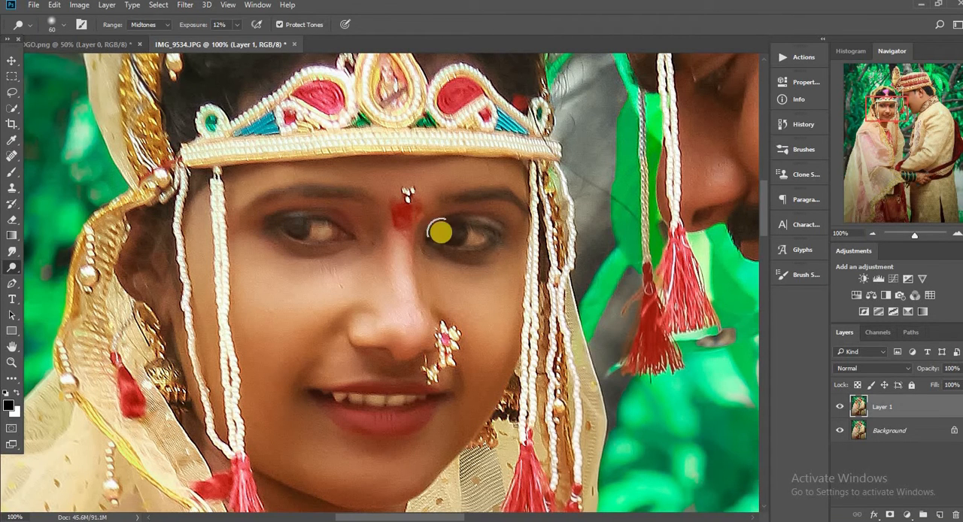
Step: Lighten the groom's face on Layer 1 using the Dodge tool with a 250-pixel brush
left_click_drag(416, 517, 480, 515)
key("ctrl+minus")
key("ctrl+minus")
key("bracketright")
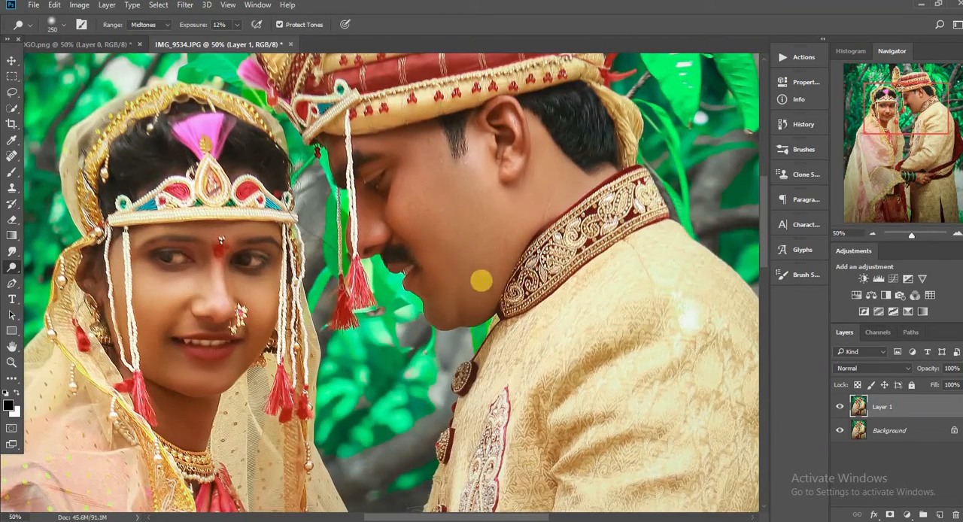
Step: Reduce Layer 1's opacity to 68% and merge the visible layers
key("ctrl+minus")
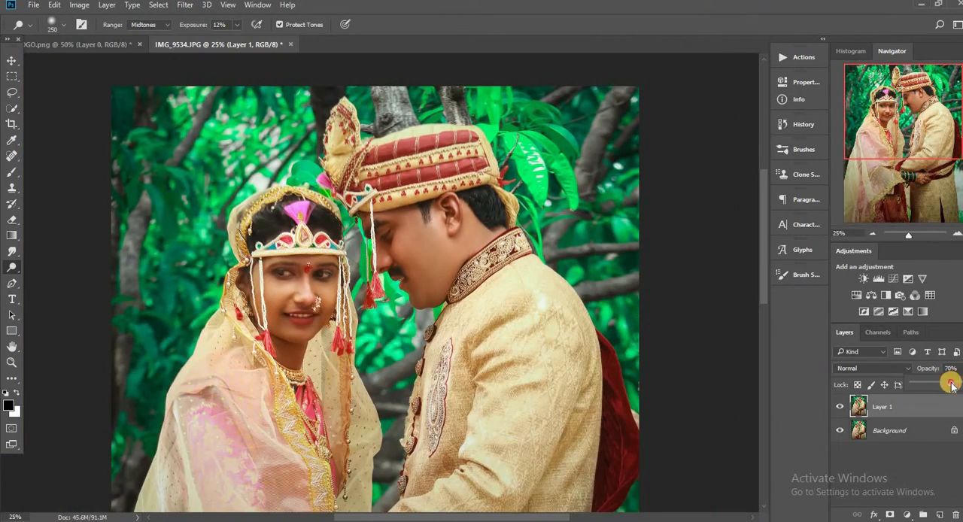
key("ctrl+minus")
right_click(920, 407)
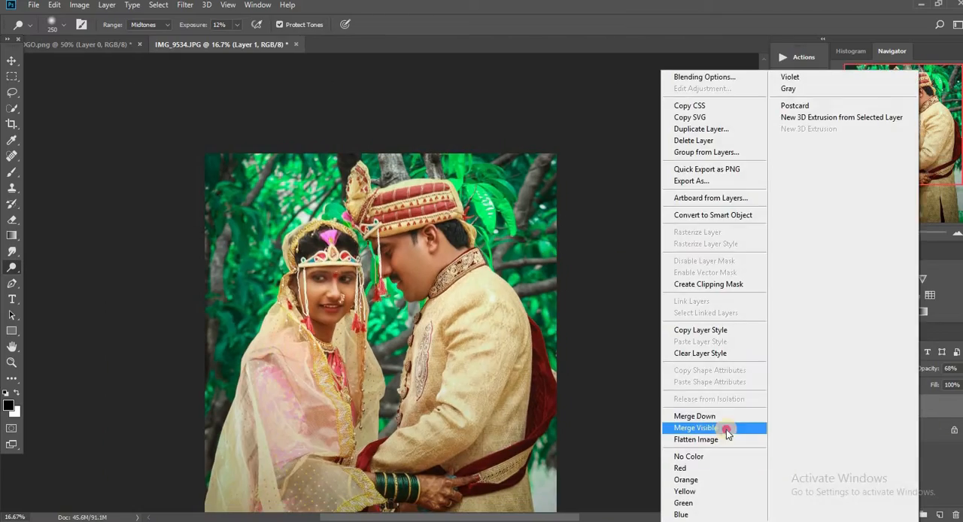
left_click(726, 430)
Step: Duplicate the merged photo and apply the Camera Raw Filter to the copy with Shadows +16, Blacks +6 and Clarity +11
key("ctrl+j")
key("ctrl+plus")
key("ctrl+plus")
key("ctrl+plus")
left_click(188, 6)
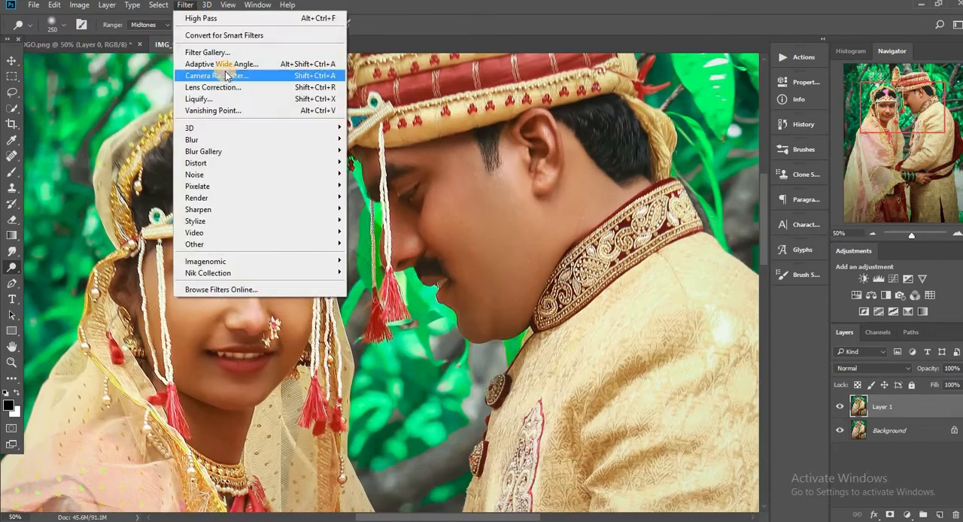
left_click(226, 83)
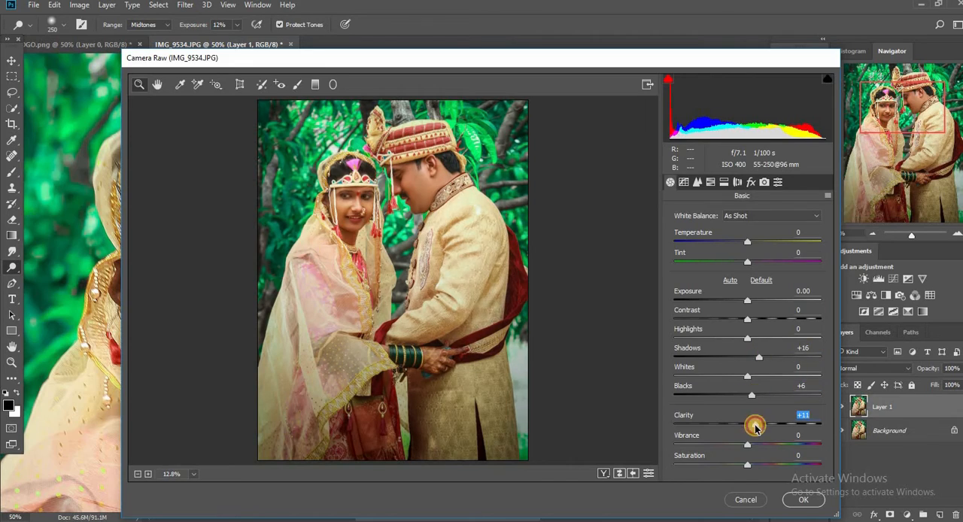
left_click(802, 501)
key("ctrl+minus")
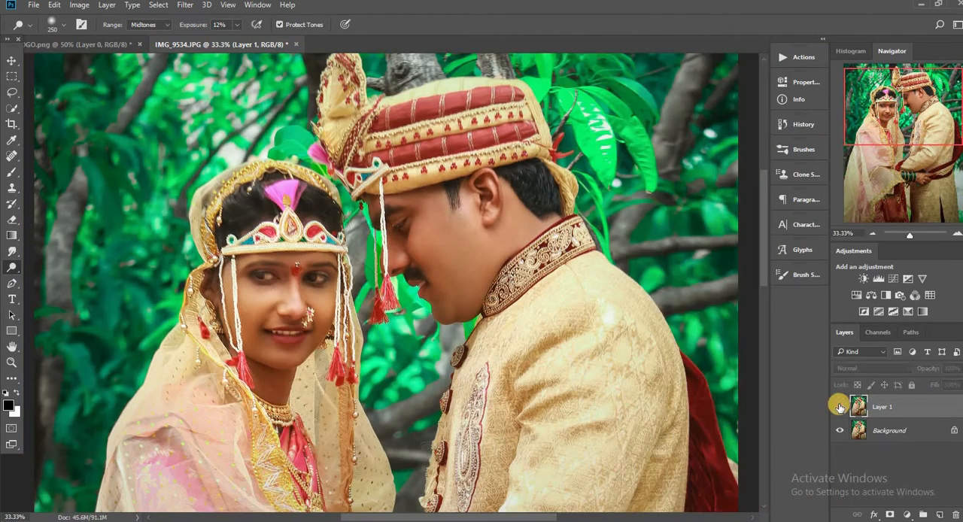
Step: Apply the Camera Raw Filter to Layer 1 once more and compare the photo with and without the layer
left_click(184, 4)
left_click(225, 76)
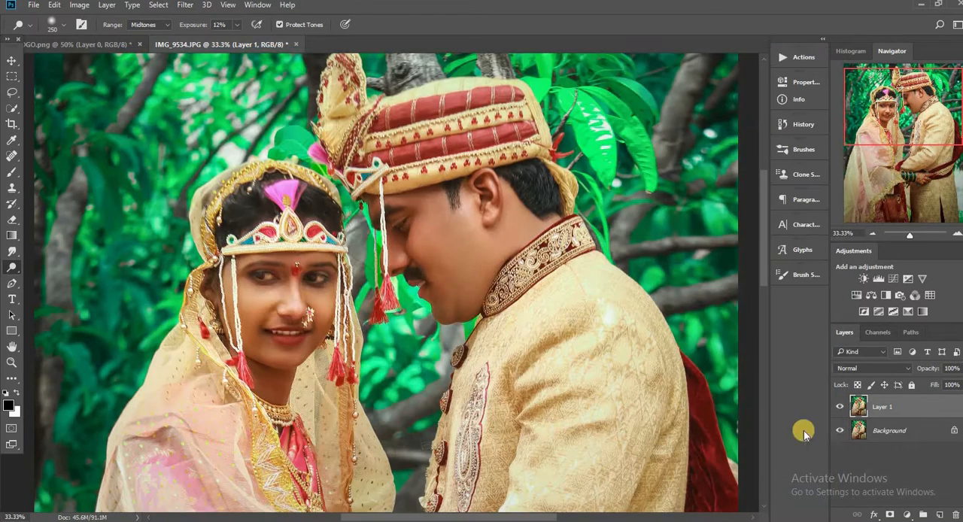
left_click(838, 409)
left_click(838, 409)
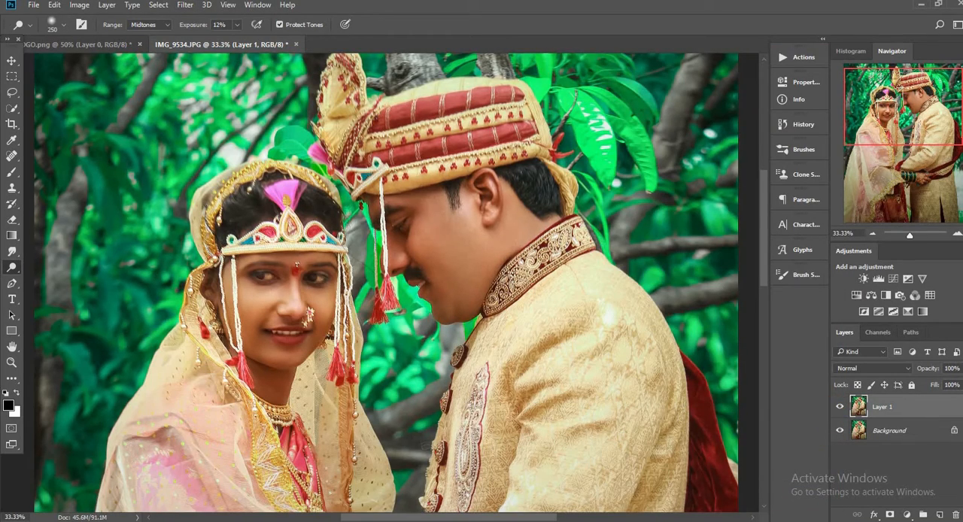
Step: Add a mask hiding all of Layer 1 and paint white with the Brush over both faces to reveal the Camera Raw adjustments
left_click(107, 10)
left_click(291, 202)
key("b")
key("x")
key("ctrl+plus")
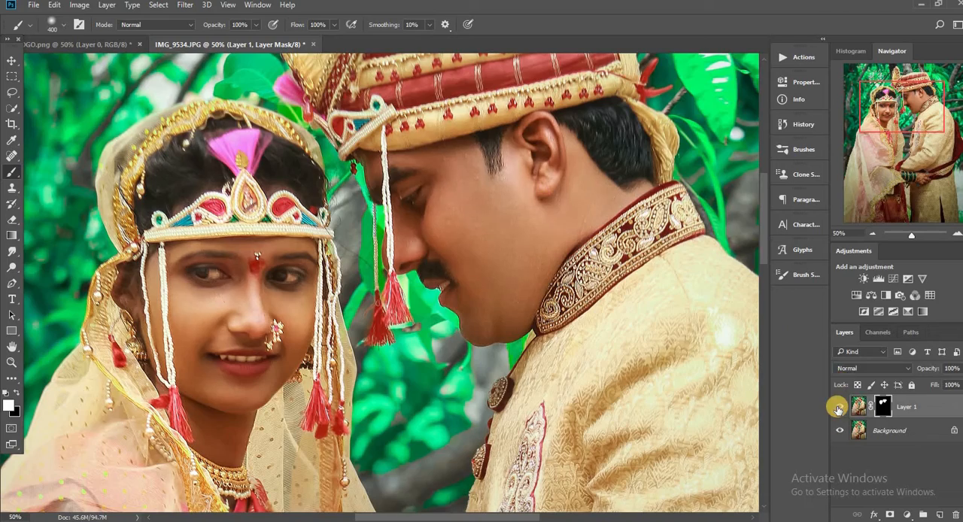
Step: Merge the masked Layer 1 with the Background into a single layer
key("ctrl+minus")
key("ctrl+minus")
key("ctrl+minus")
key("ctrl+minus")
right_click(925, 407)
left_click(706, 428)
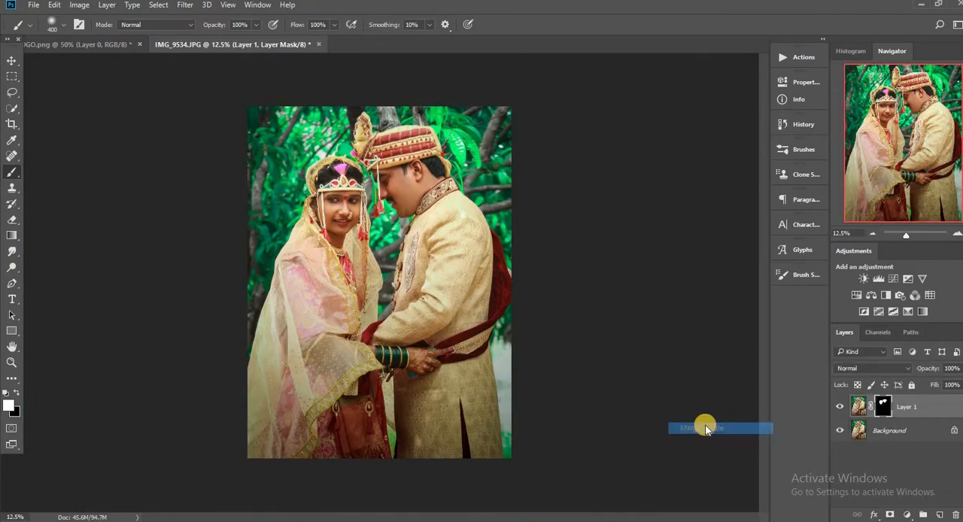
Step: Place the RK LOGO file from the D: drive into the photo as an embedded image
left_click(33, 5)
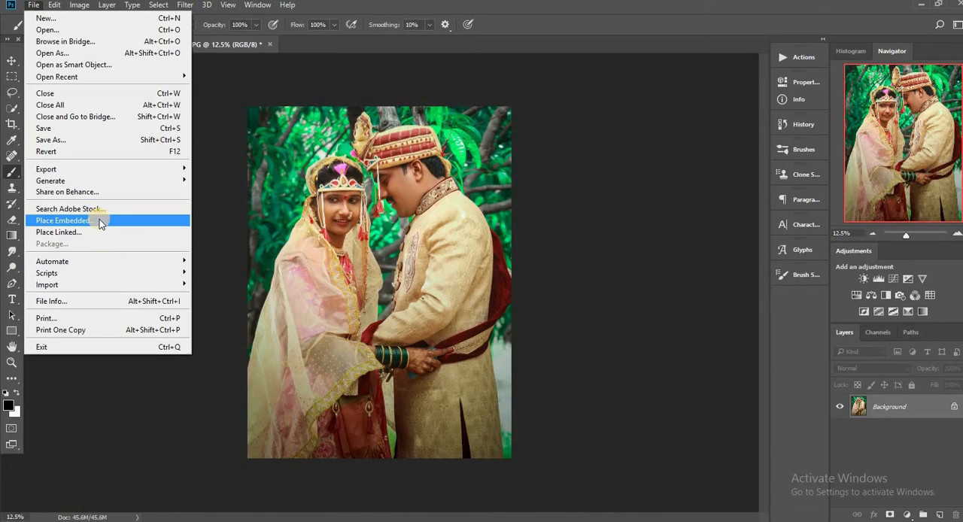
left_click(101, 220)
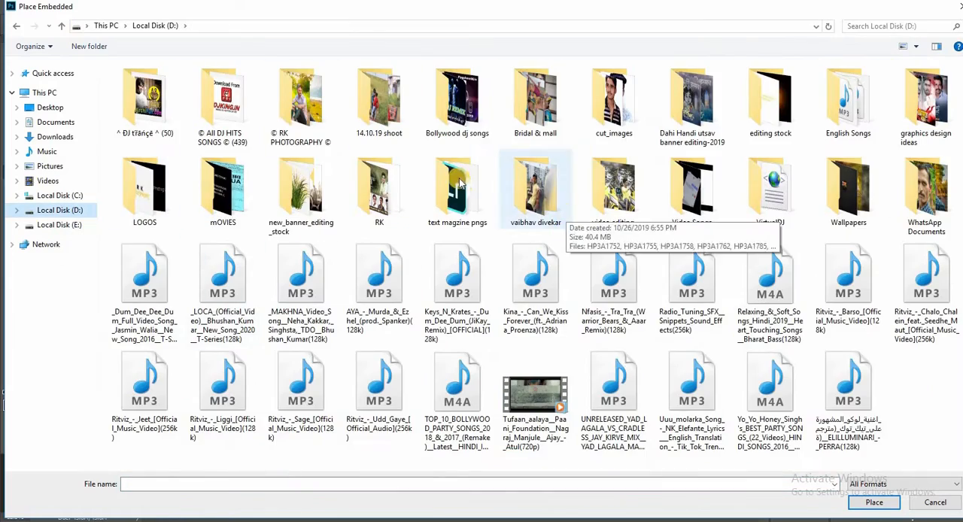
double_click(370, 199)
double_click(514, 200)
key("ctrl+plus")
key("ctrl+plus")
scroll(588, 416, "down", 2)
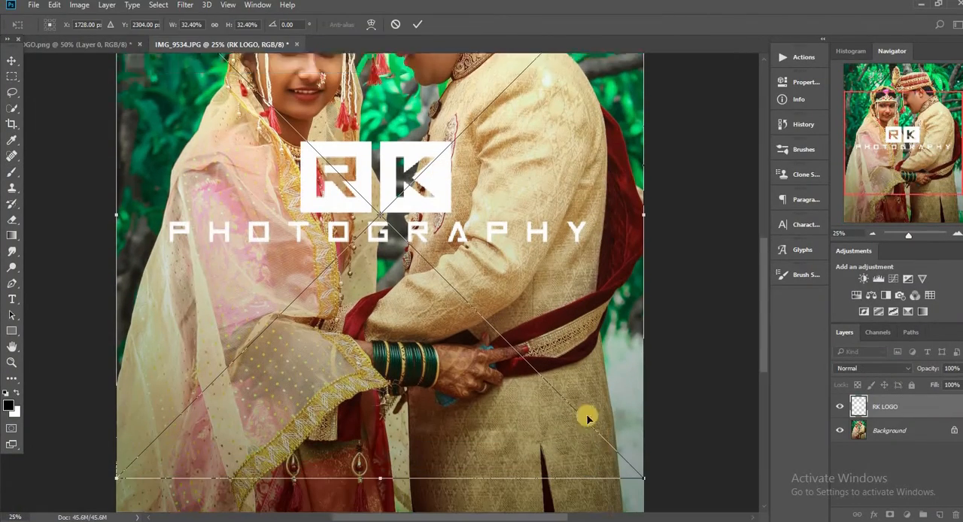
Step: Scale the RK LOGO down to 6.77% and position it in the photo's upper-left corner
scroll(587, 416, "down", 1)
left_click_drag(616, 452, 210, 112)
key("ctrl+minus")
left_click_drag(247, 188, 249, 188)
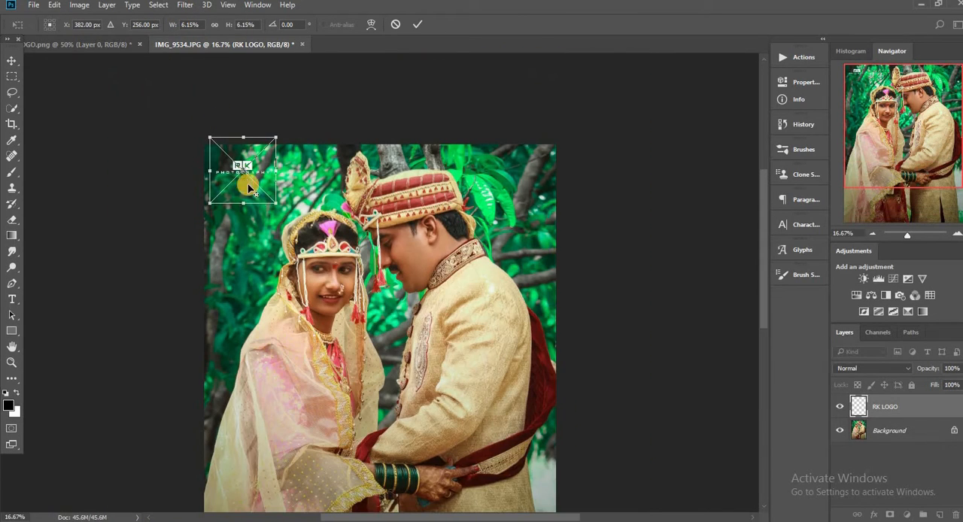
left_click(418, 24)
Step: Merge the RK LOGO and all other visible layers into the Background
key("b")
key("ctrl+minus")
key("ctrl+plus")
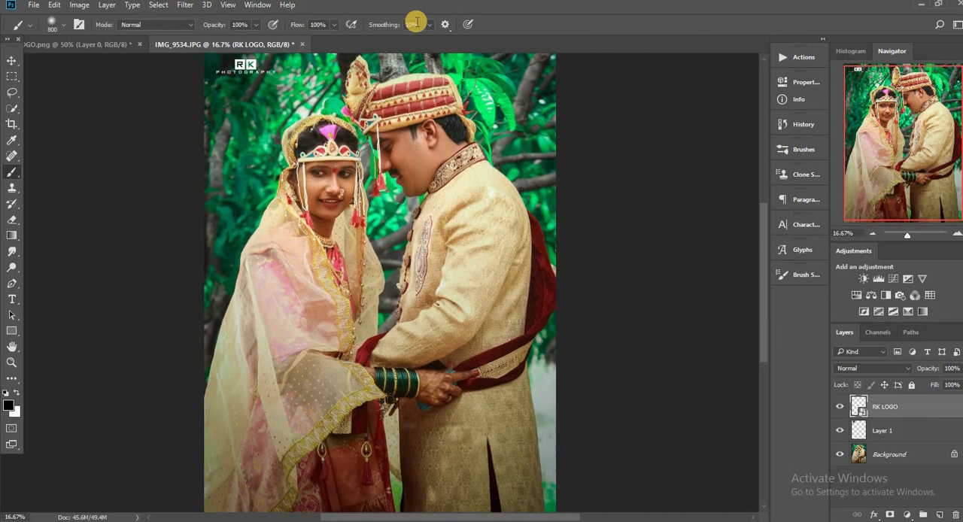
key("ctrl+minus")
right_click(945, 420)
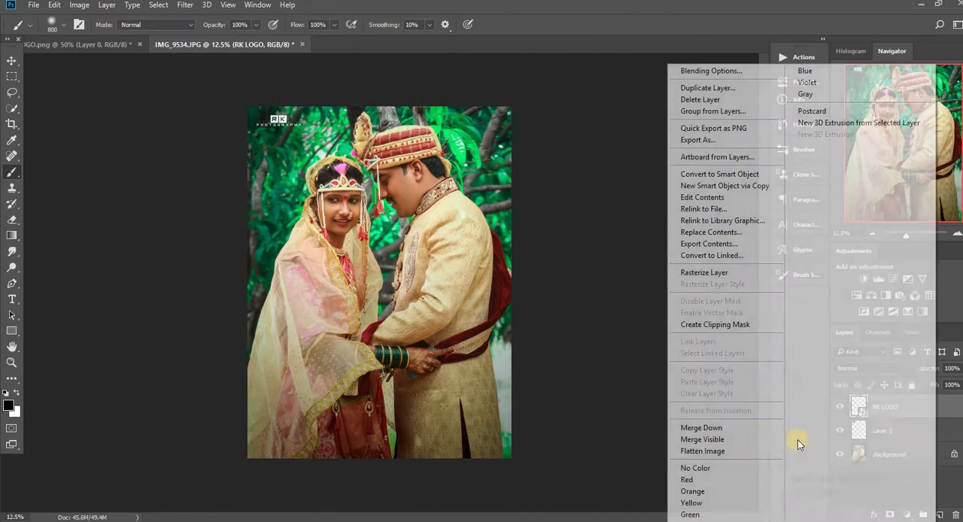
left_click(726, 438)
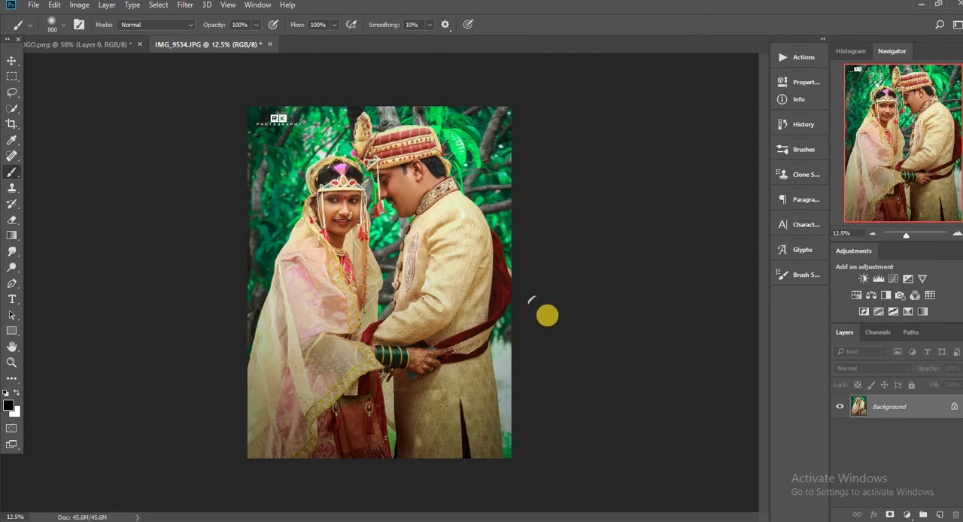